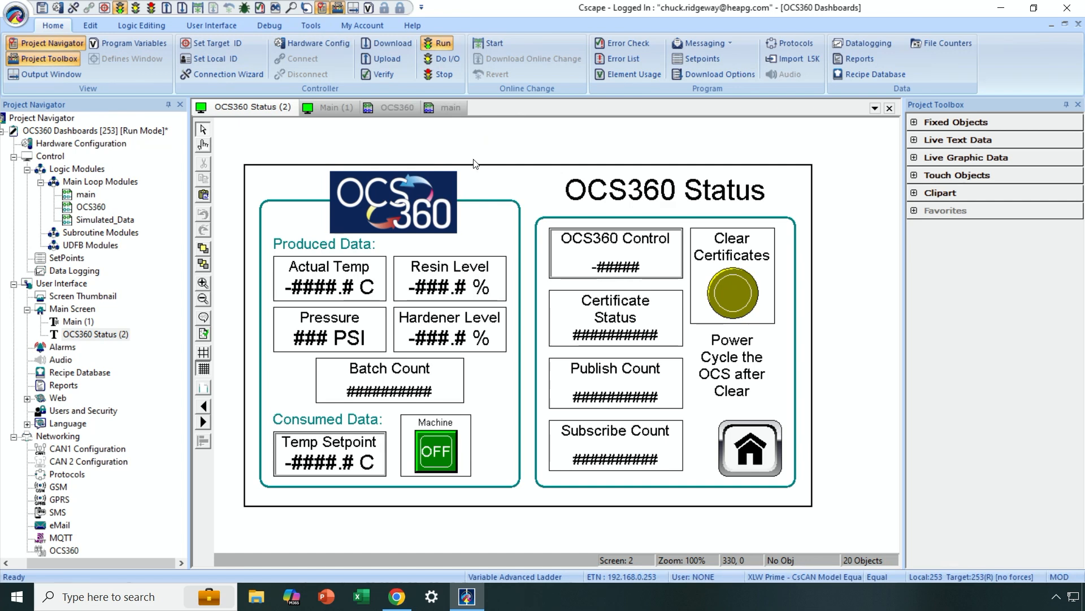
- Show the program variables list, enlarging its pane and text for easier reading
left_click(155, 46)
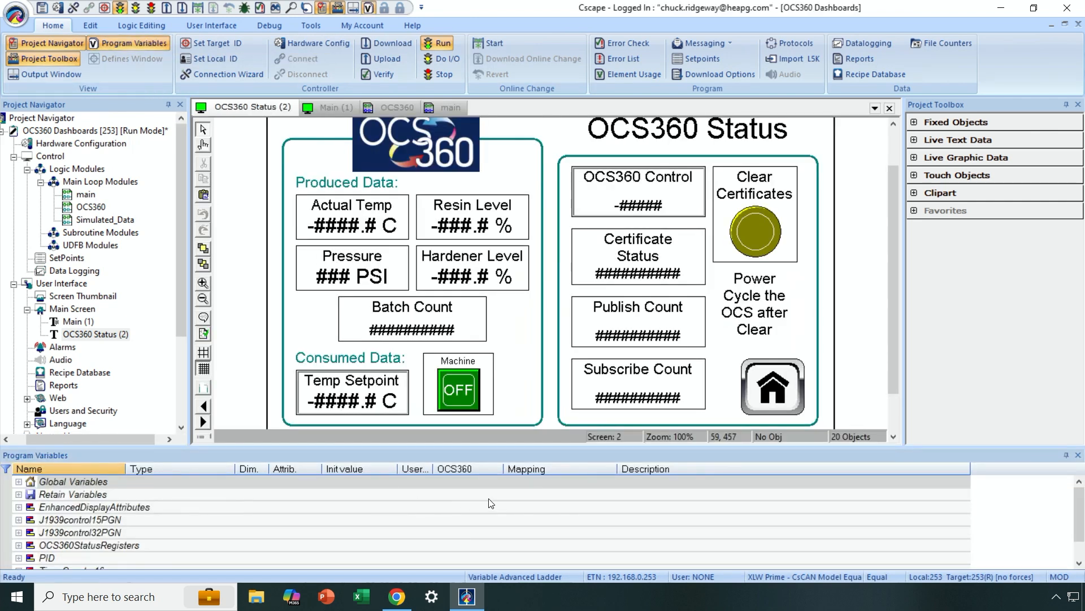
left_click_drag(547, 445, 558, 340)
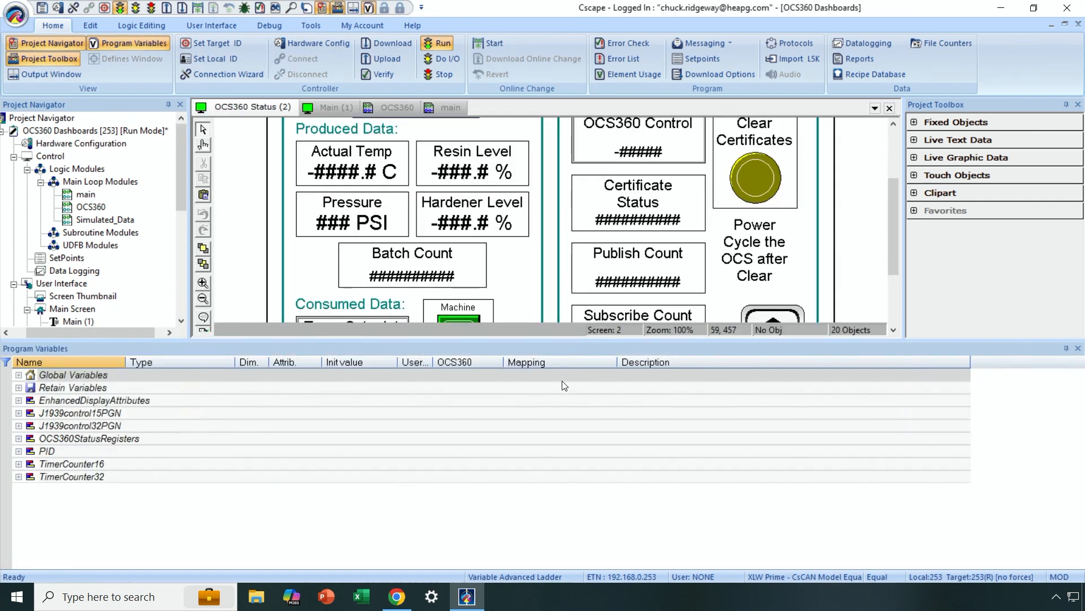
left_click(708, 374)
scroll(707, 374, "up", 4)
scroll(707, 374, "down", 1)
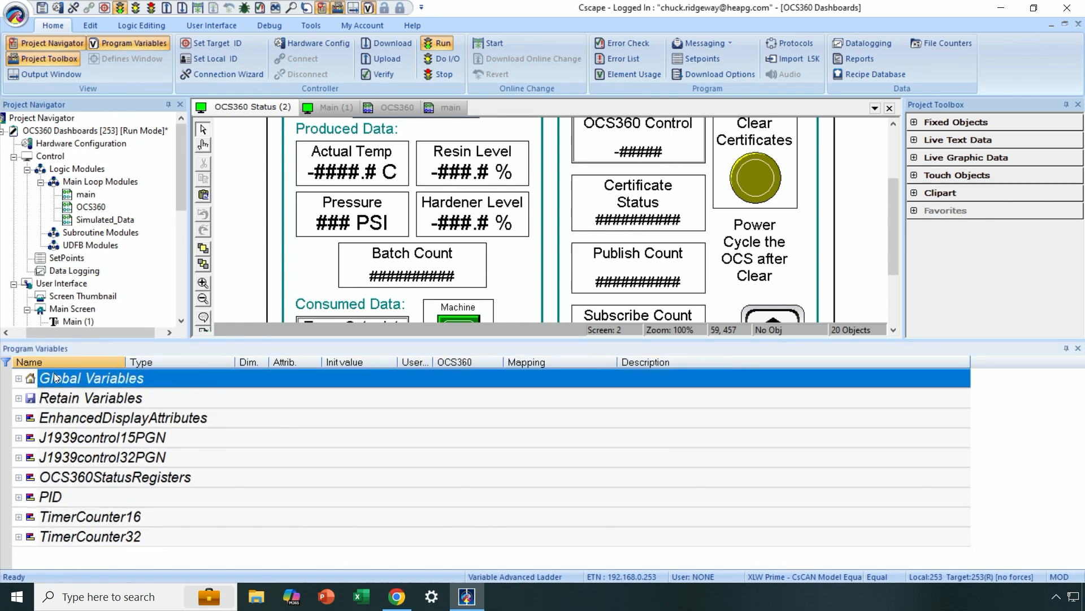
- Examine which global variables are enabled for OCS360, widening the Name column to show full variable names
left_click(20, 377)
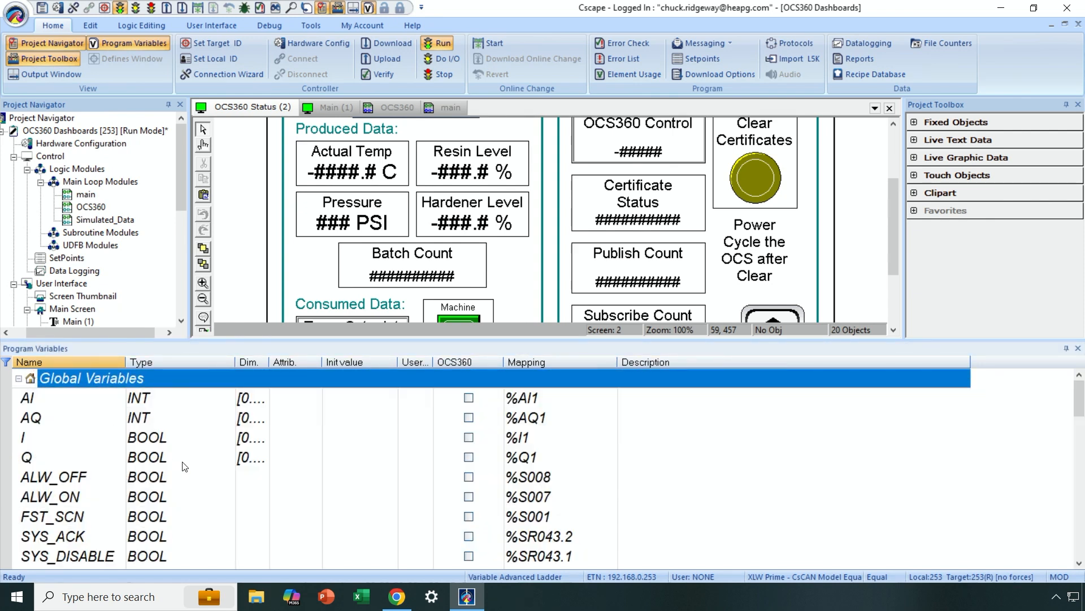
scroll(182, 466, "down", 10)
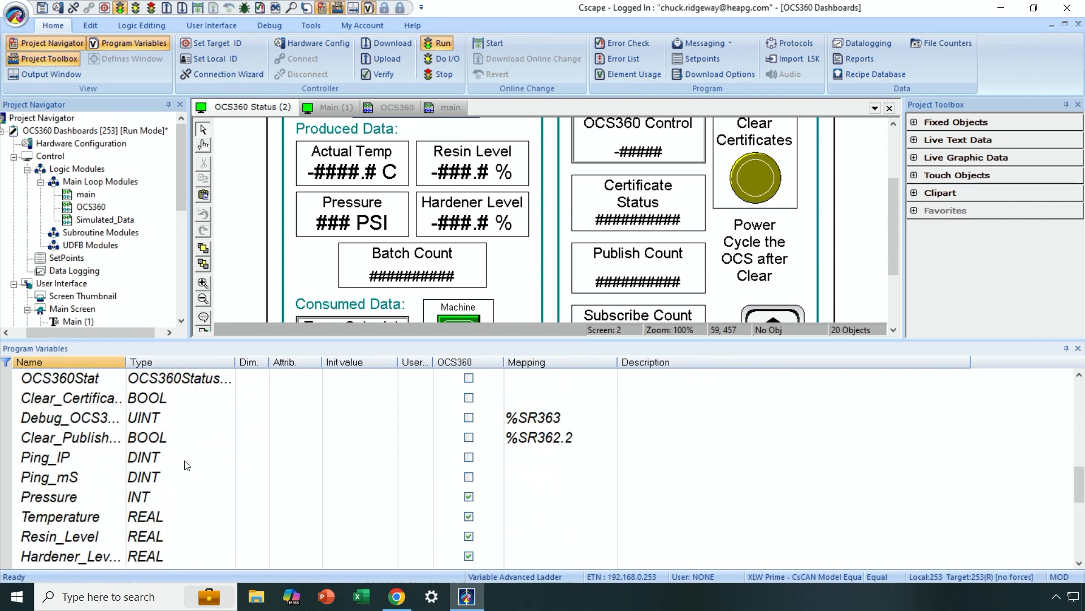
scroll(187, 464, "down", 3)
scroll(187, 462, "up", 1)
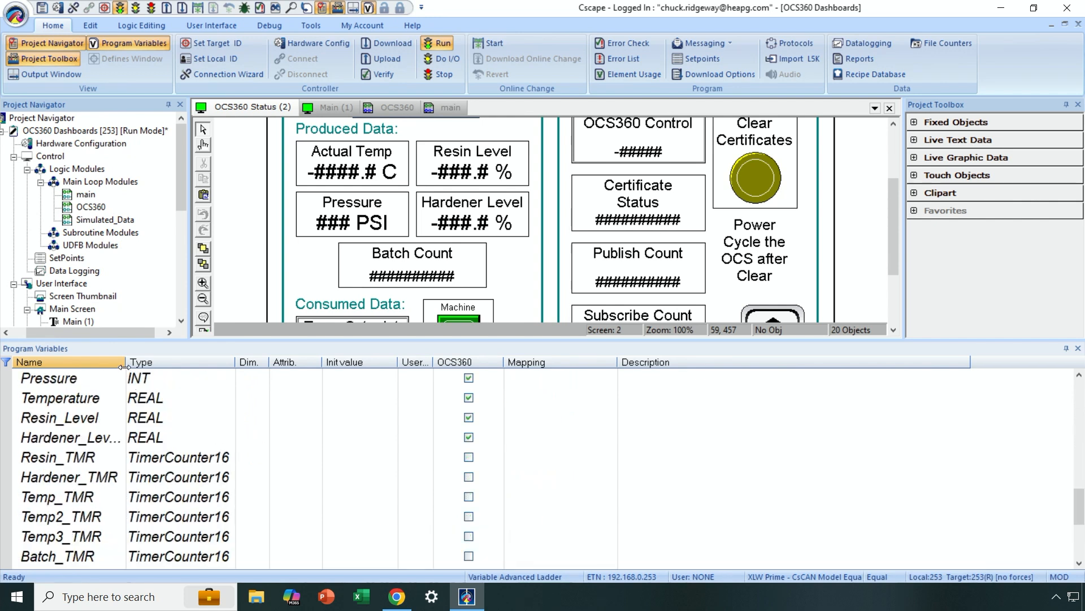
left_click_drag(124, 367, 147, 367)
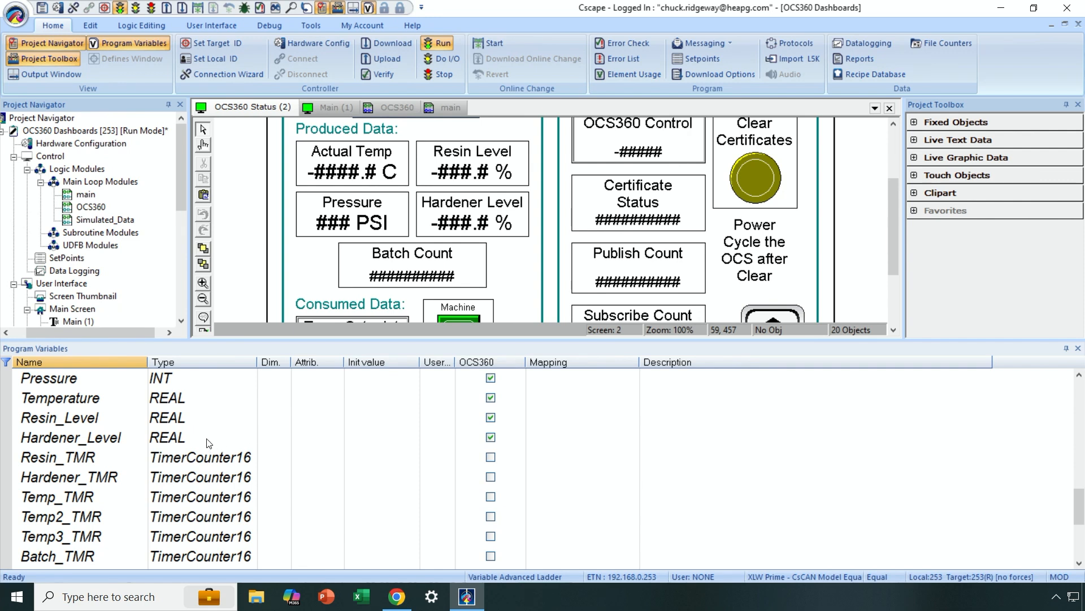
- Examine which retain variables are enabled for OCS360 and close the program variables list
scroll(161, 432, "up", 1)
scroll(161, 432, "up", 9)
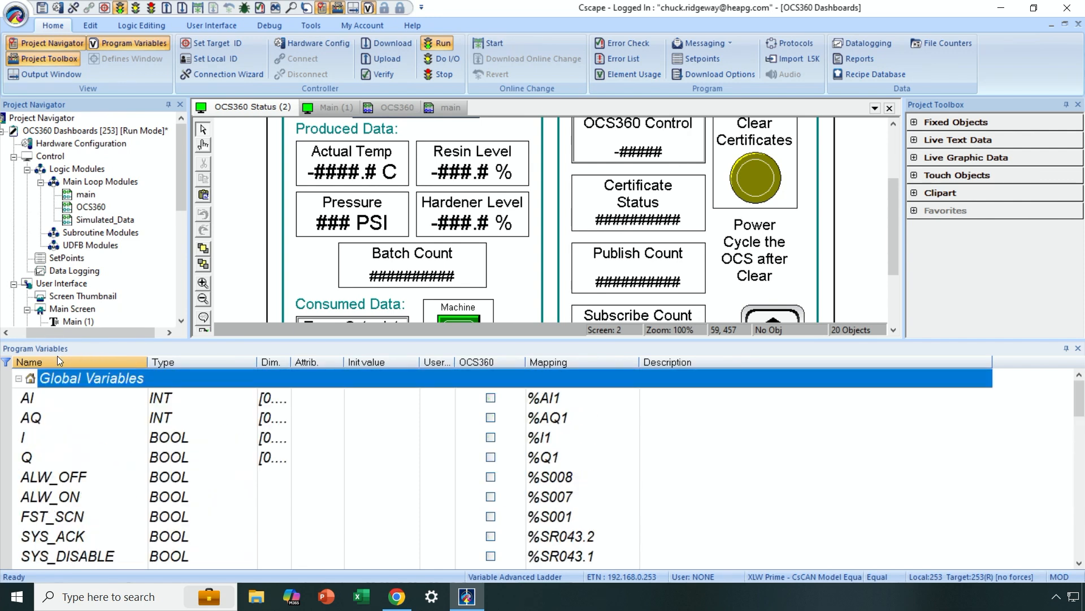
left_click(19, 379)
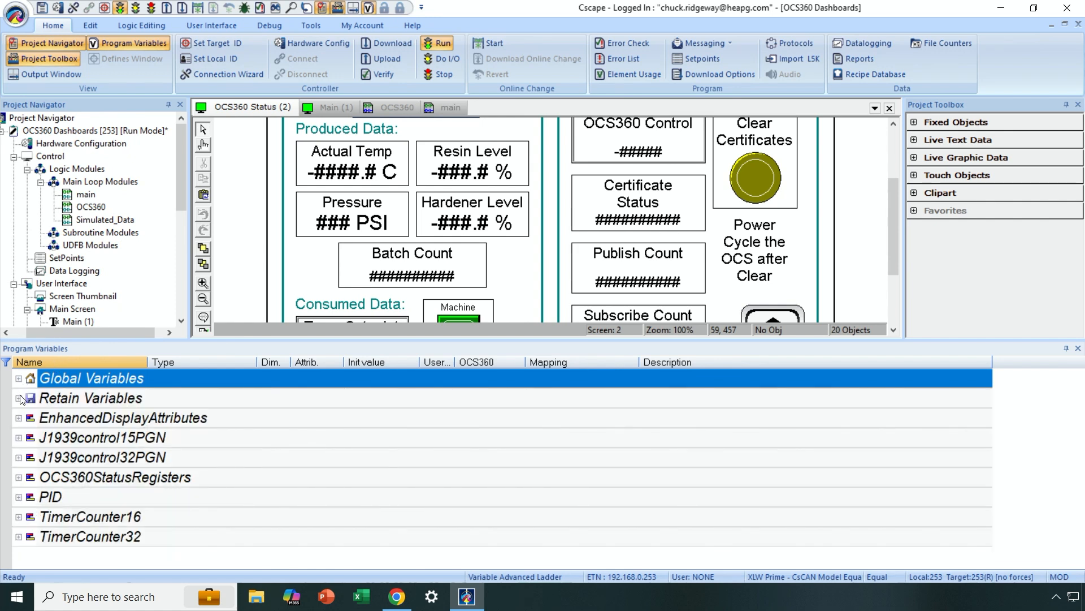
left_click(19, 398)
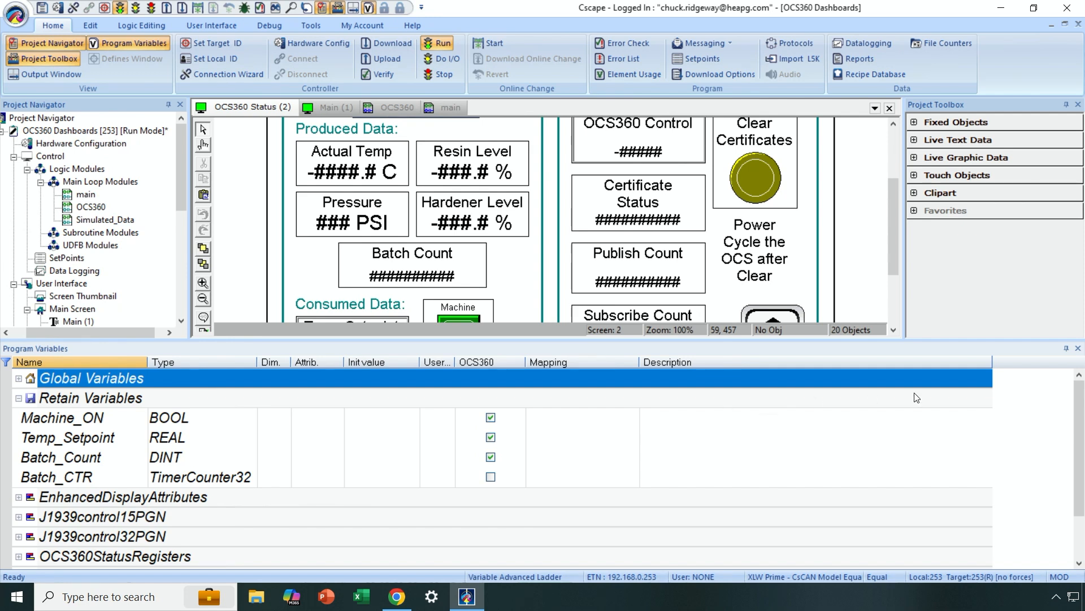
left_click(1078, 351)
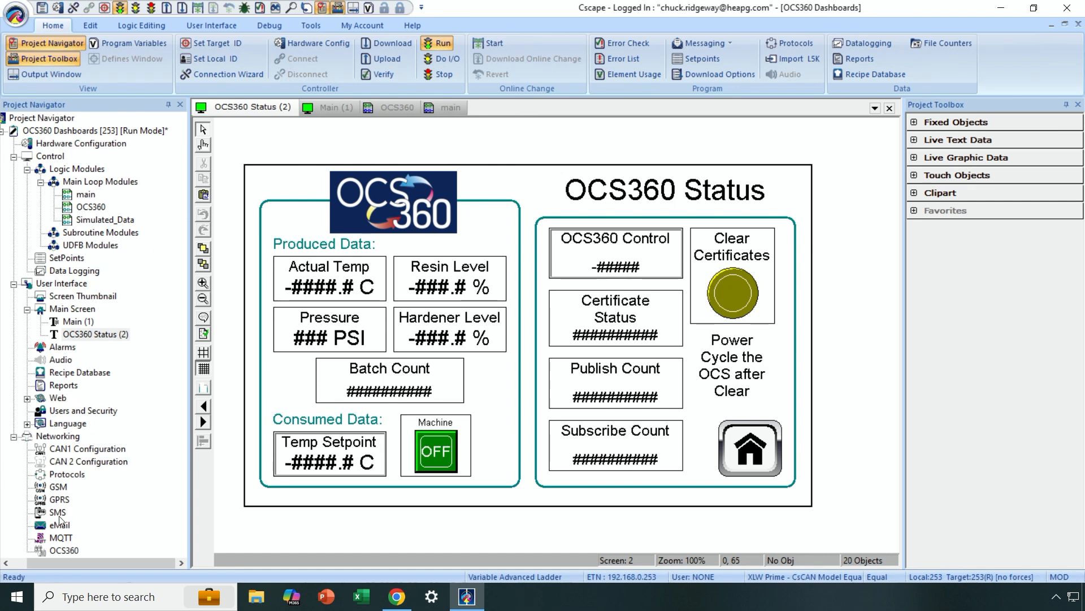
- Review the variables and update settings of the Default and Subscribe groups in the OCS360 configuration
double_click(61, 550)
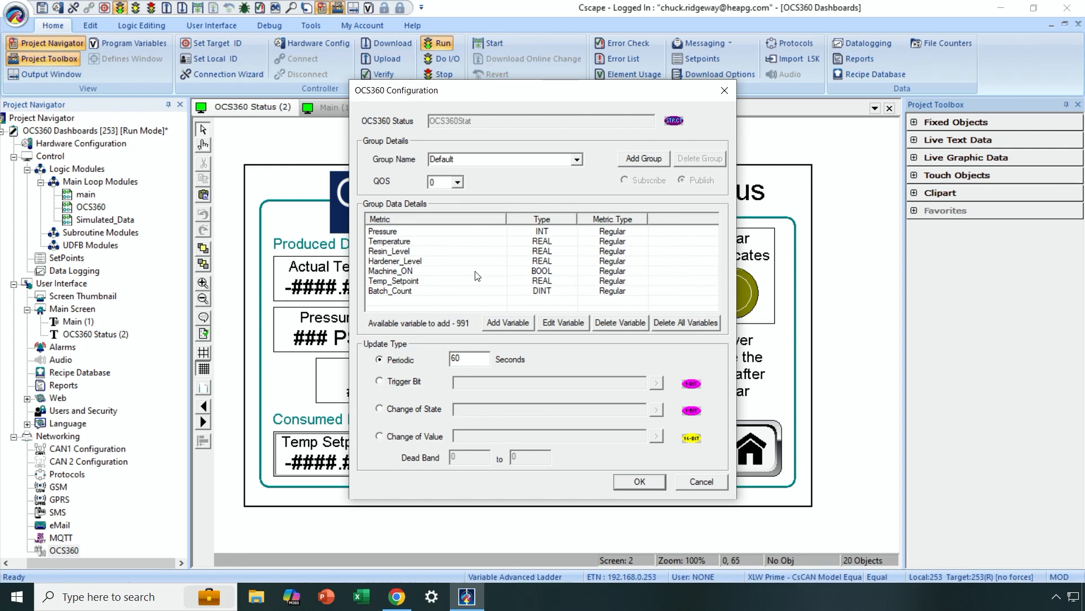
left_click(576, 160)
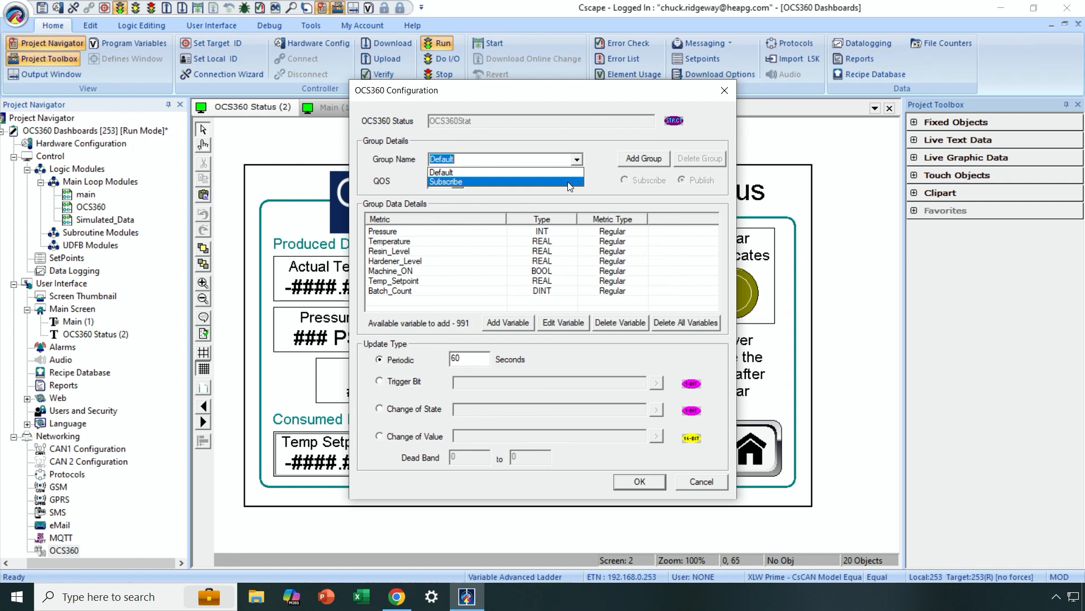
left_click(569, 182)
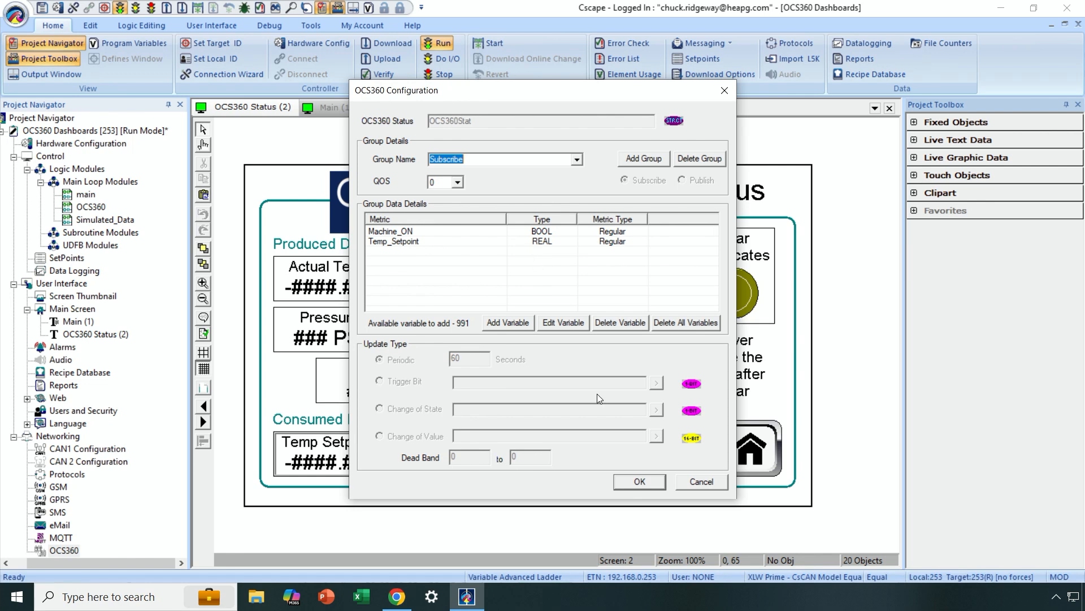
left_click(639, 482)
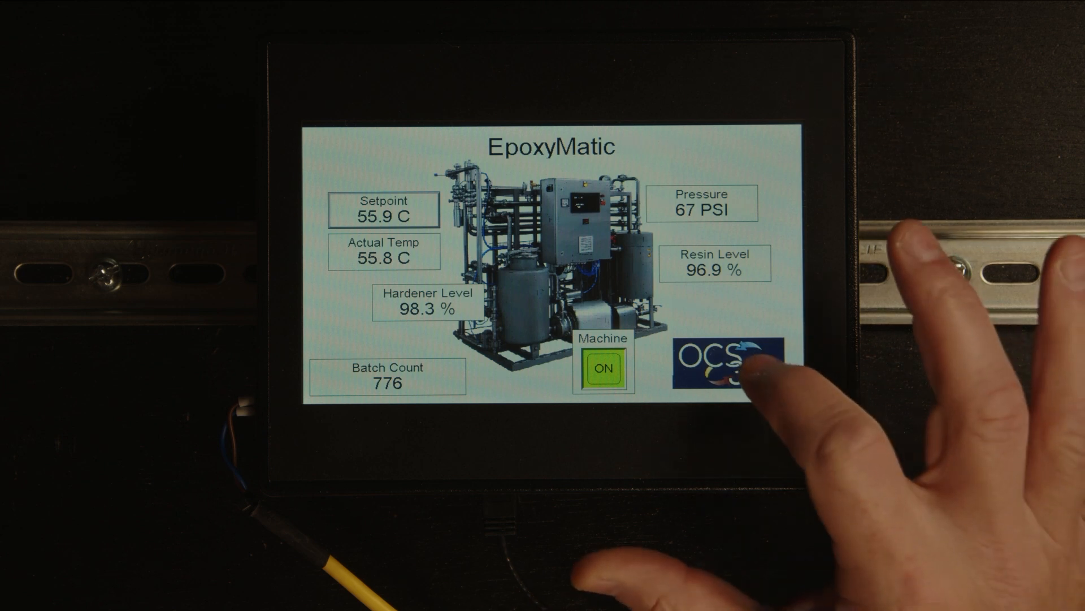
left_click(746, 361)
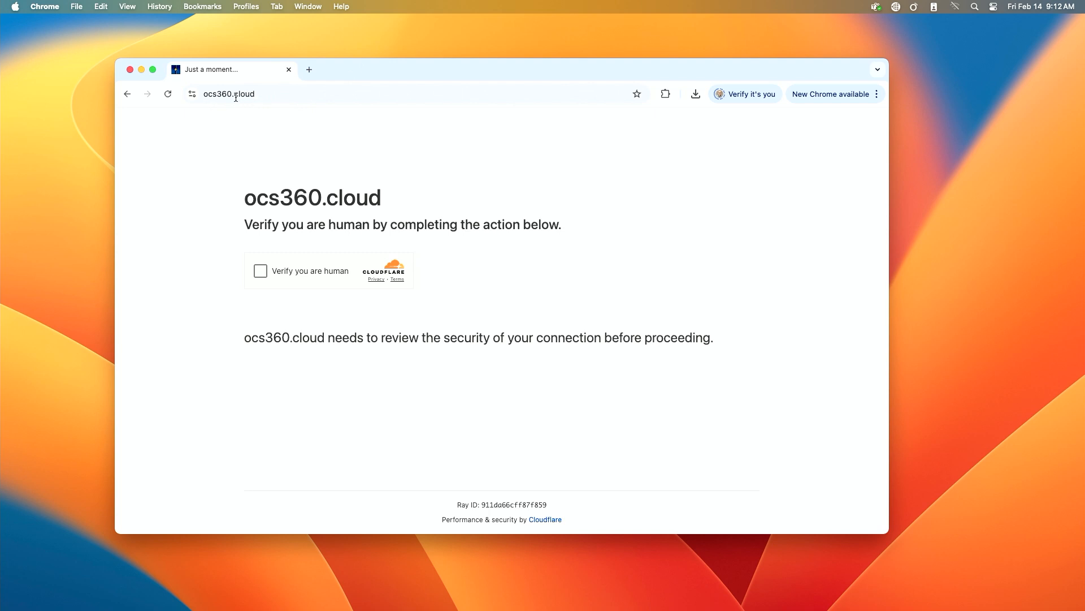
- Switch to ocs360.cloud in Chrome, complete the human verification and open the list of devices
left_click(258, 276)
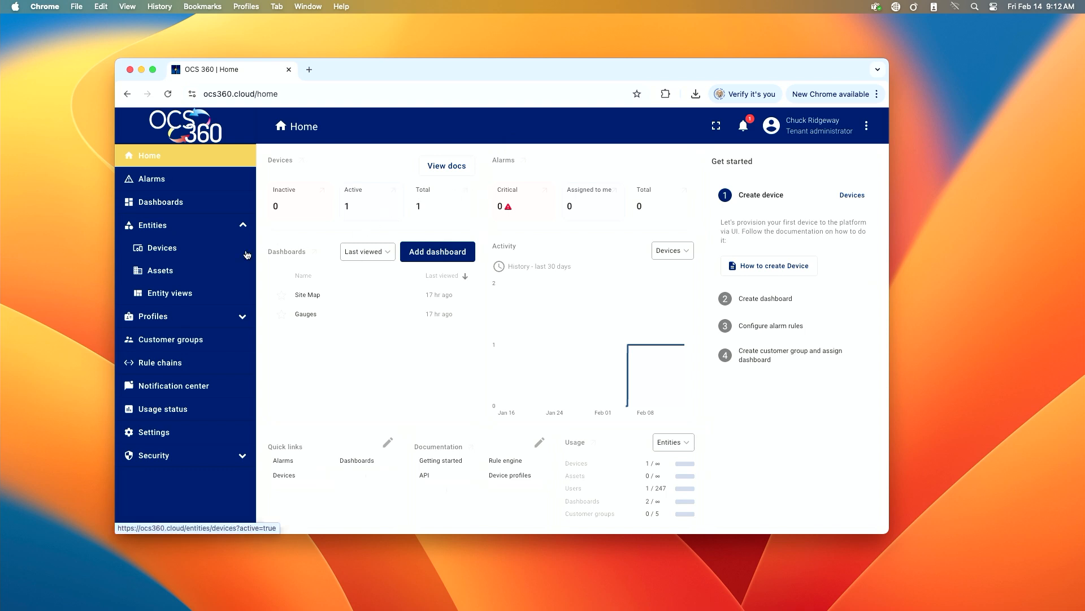
left_click(173, 256)
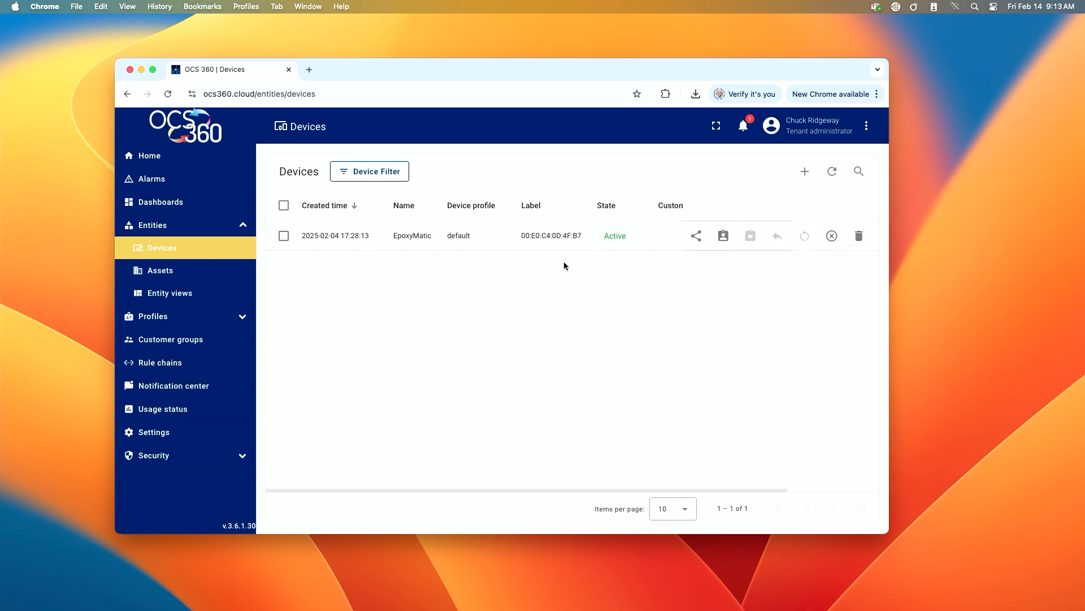
- Examine the latest telemetry keys and values of the EpoxyMatic device and close its details
left_click(405, 238)
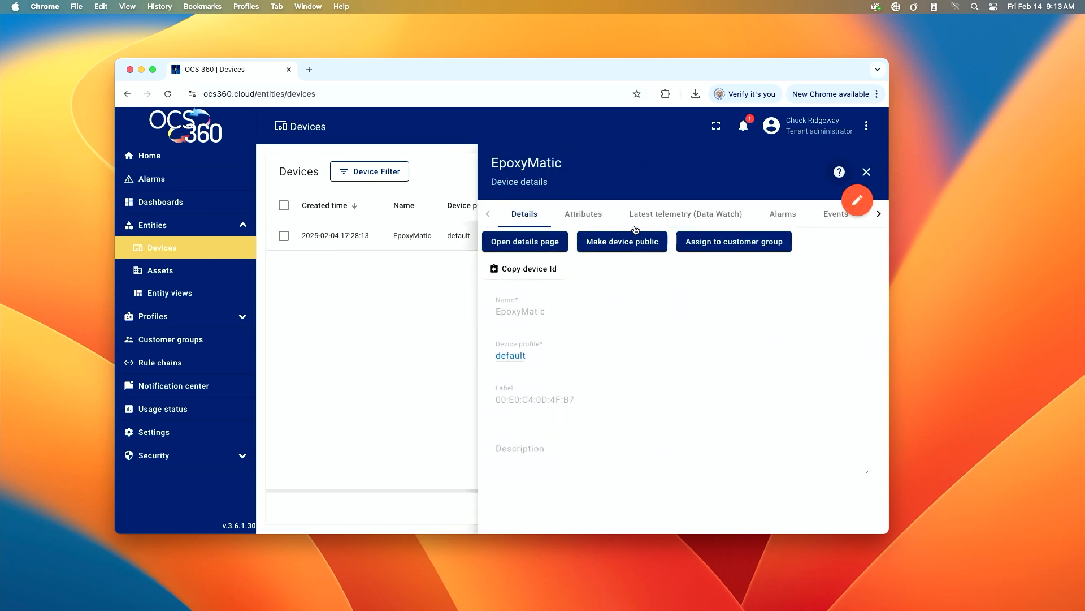
left_click(661, 219)
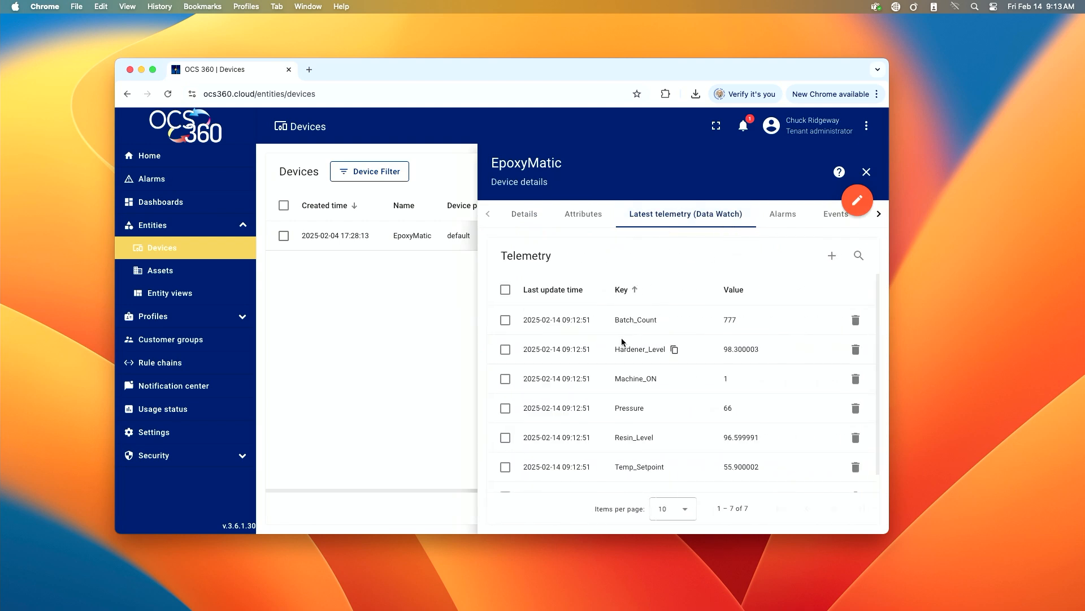
scroll(621, 338, "down", 1)
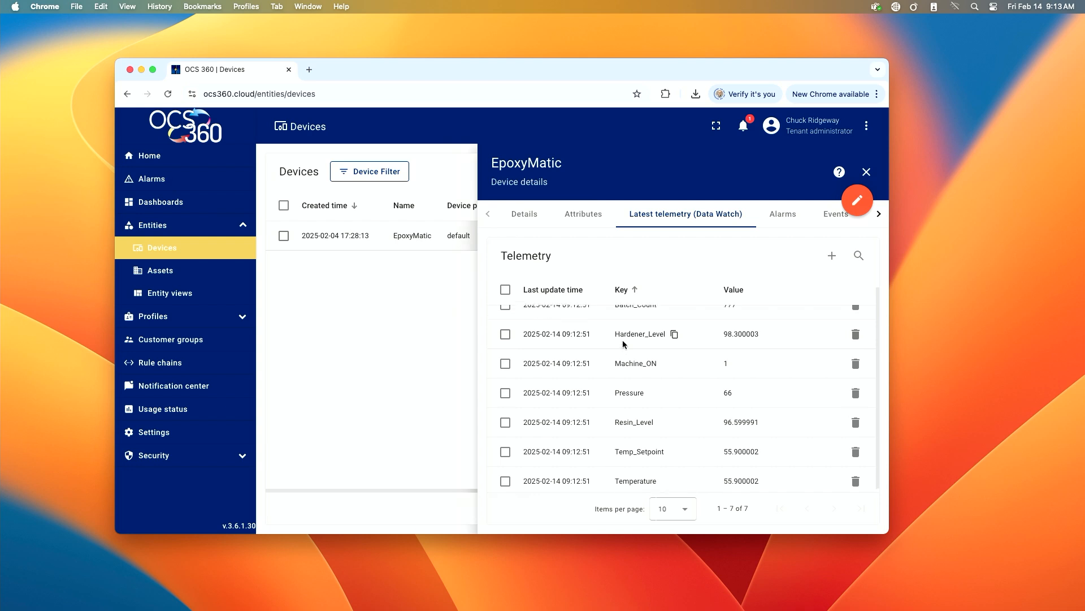
scroll(622, 340, "up", 1)
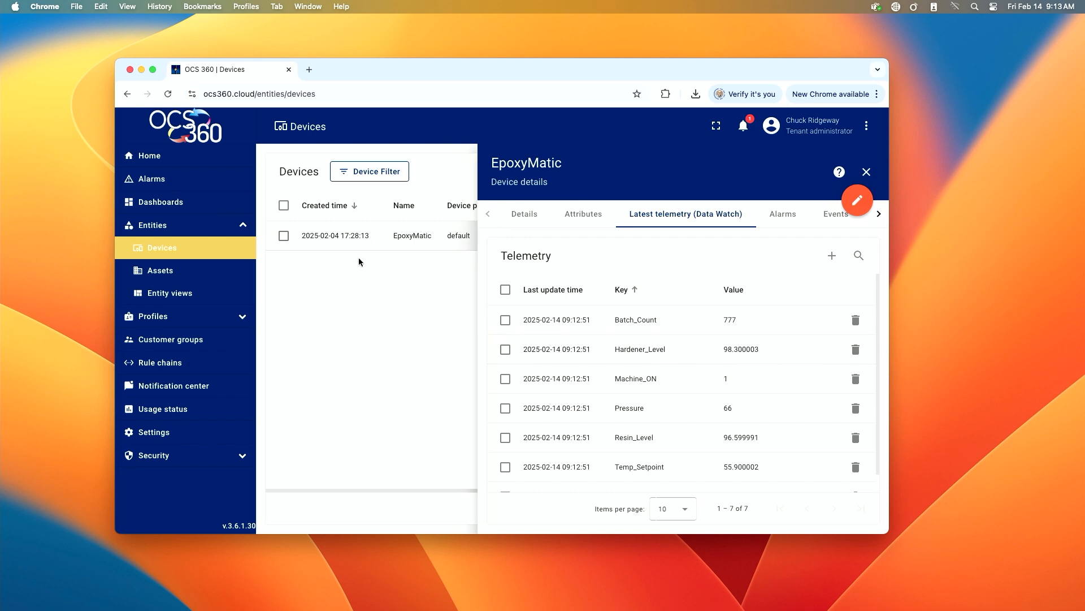
left_click(408, 235)
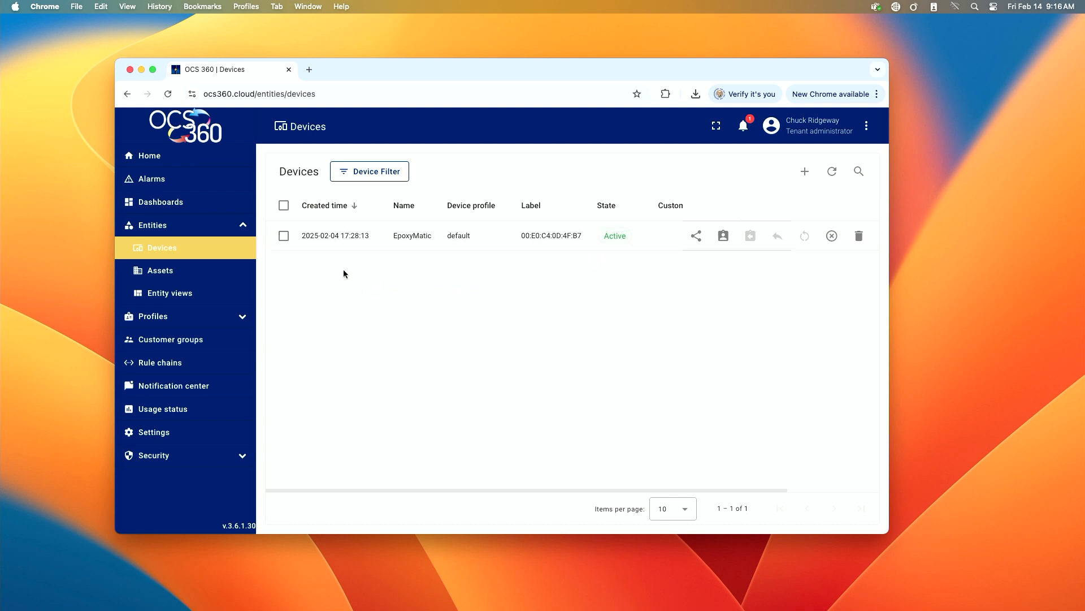
- Create a new dashboard titled Gauges
left_click(184, 203)
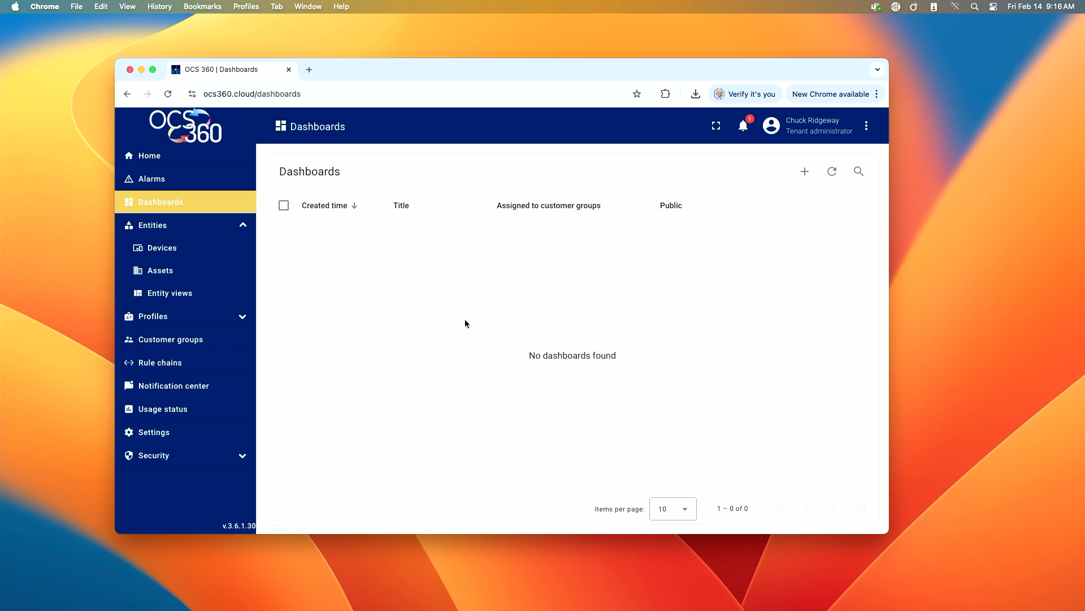
left_click(806, 175)
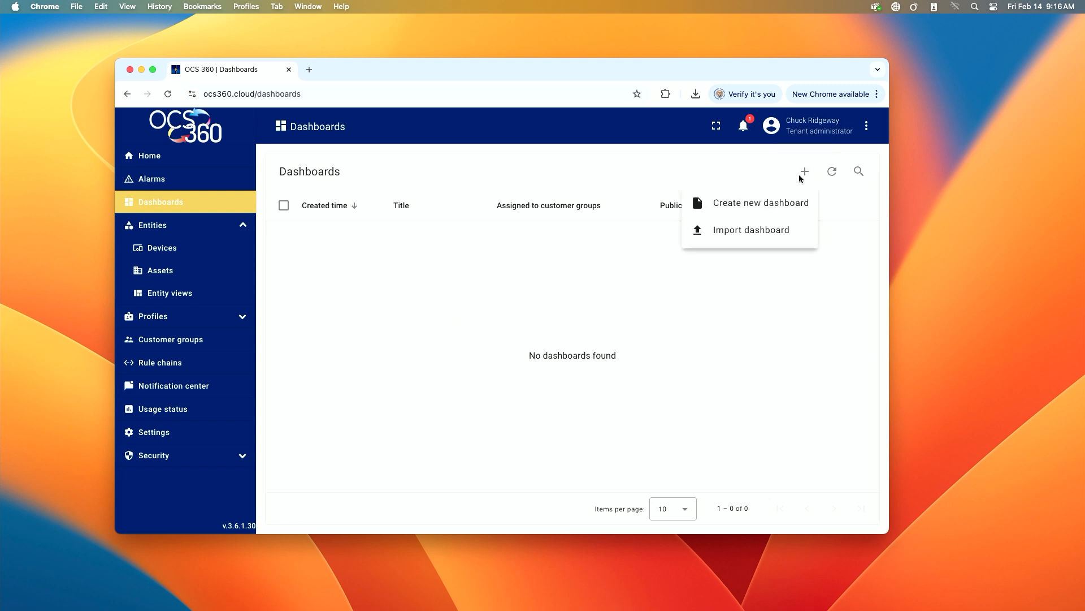
left_click(776, 203)
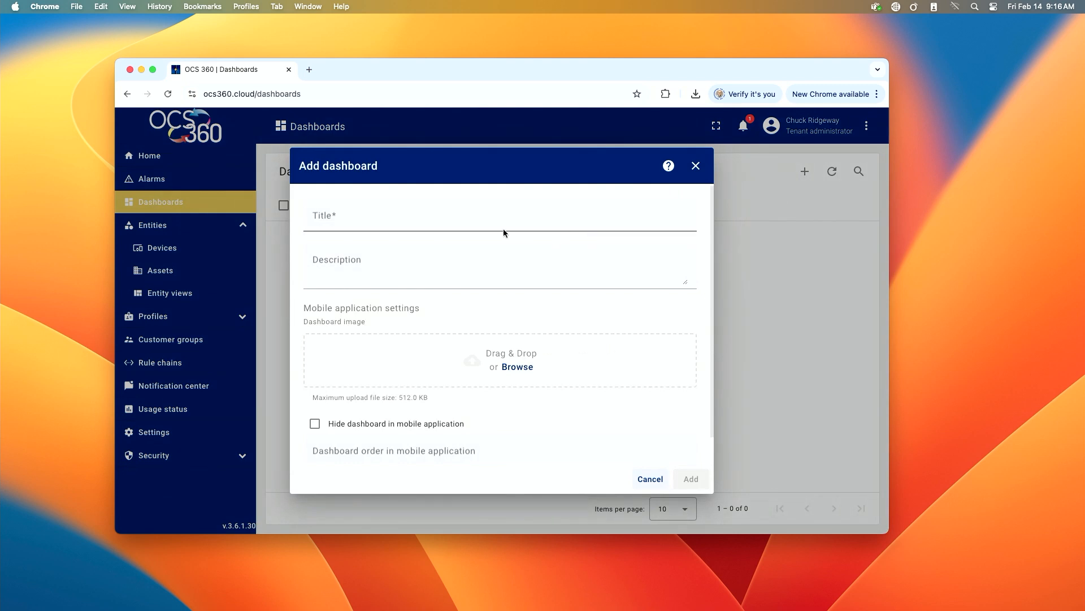
left_click(321, 220)
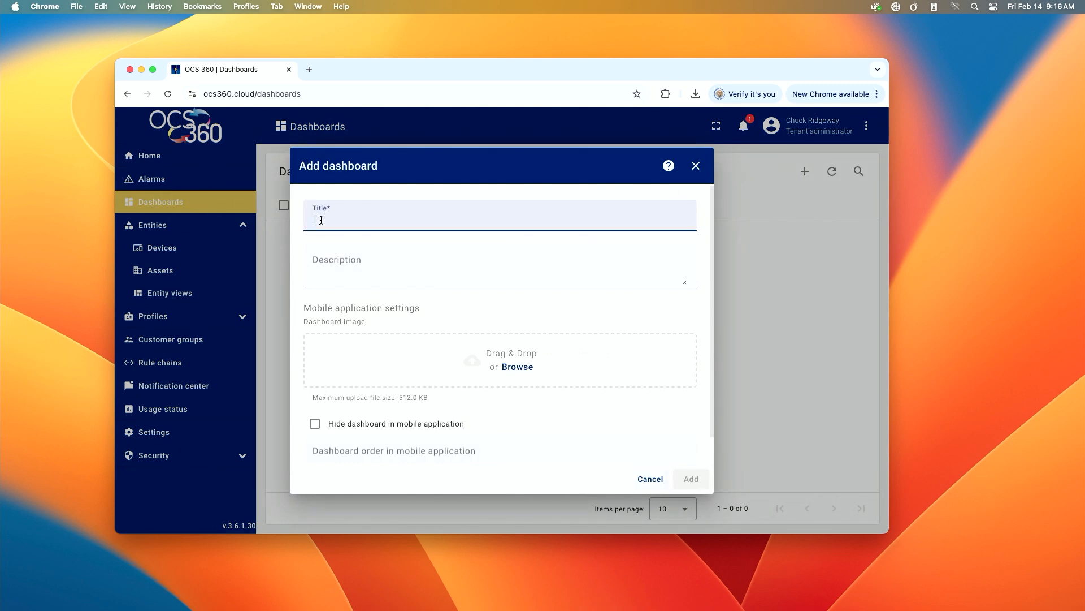
type("Gauges")
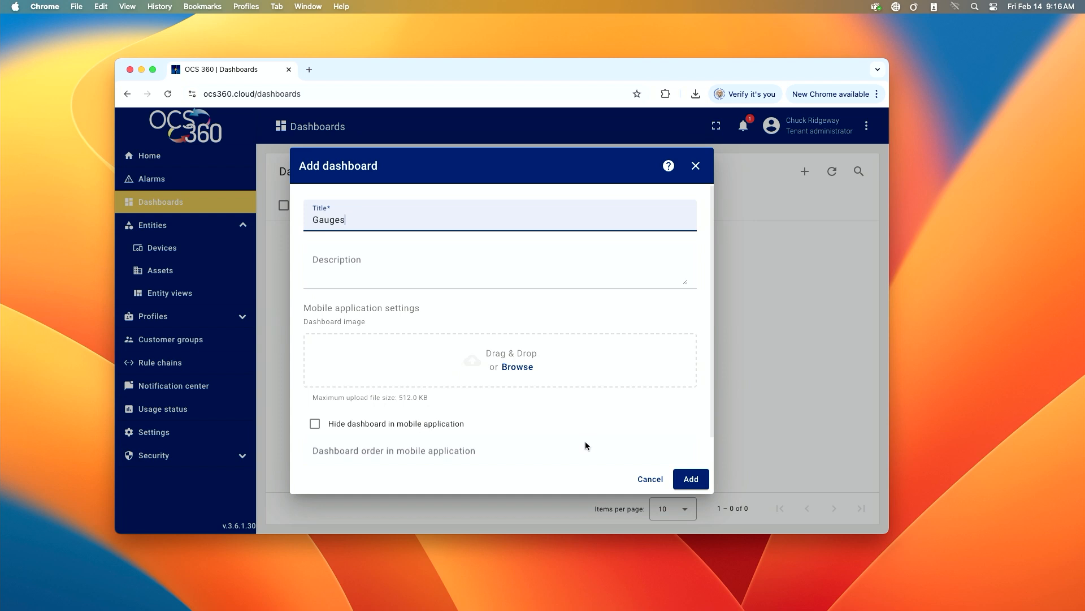
left_click(688, 478)
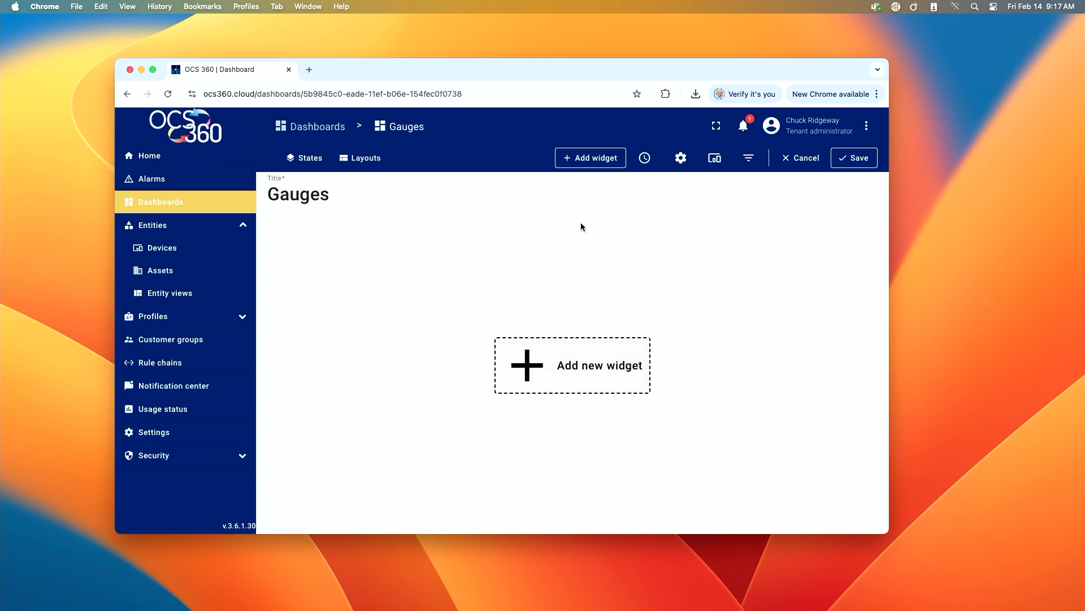
- Start a Speed gauge widget from the Analogue gauges bundle on the Gauges dashboard, with EpoxyMatic as its device
left_click(531, 363)
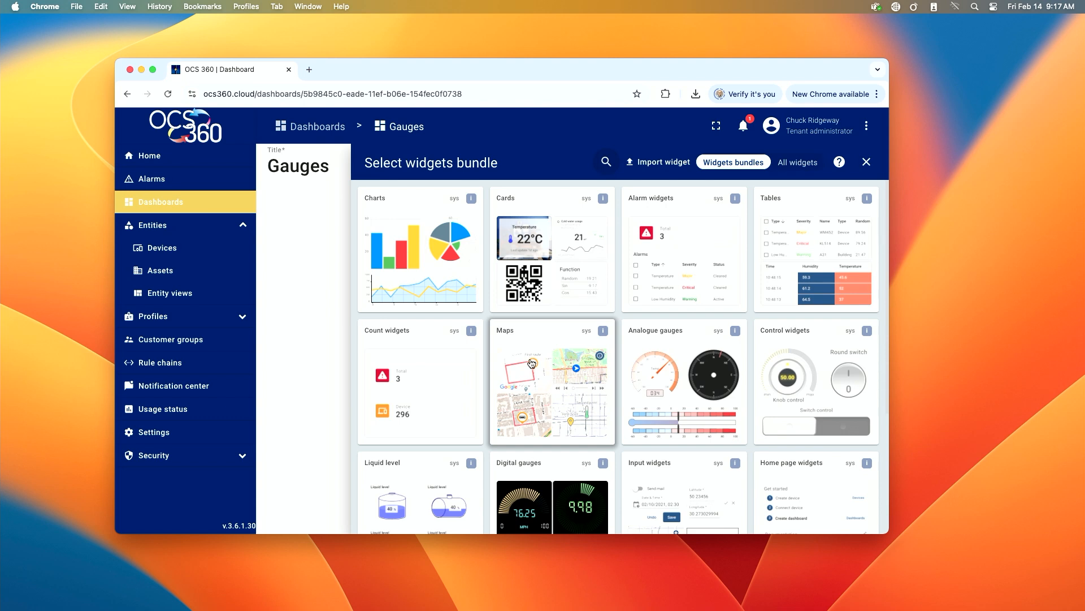
left_click(153, 70)
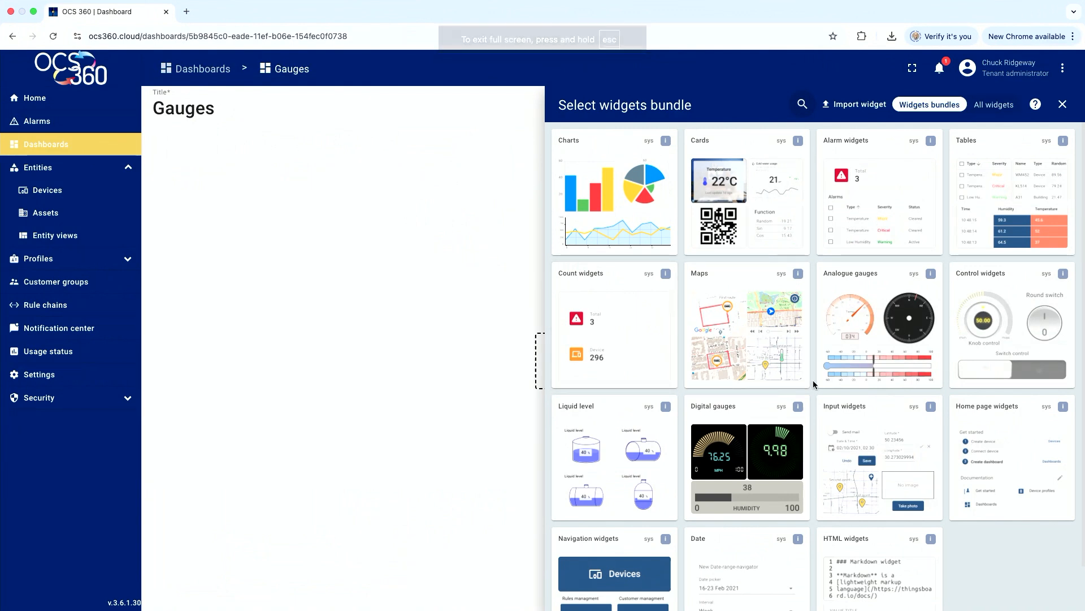
left_click(878, 306)
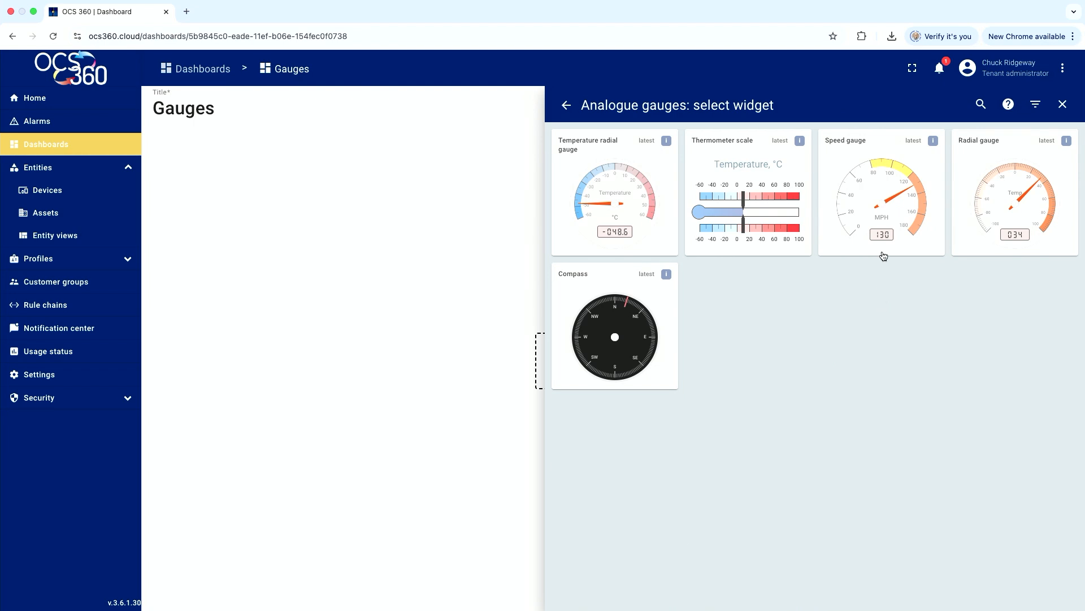
left_click(897, 218)
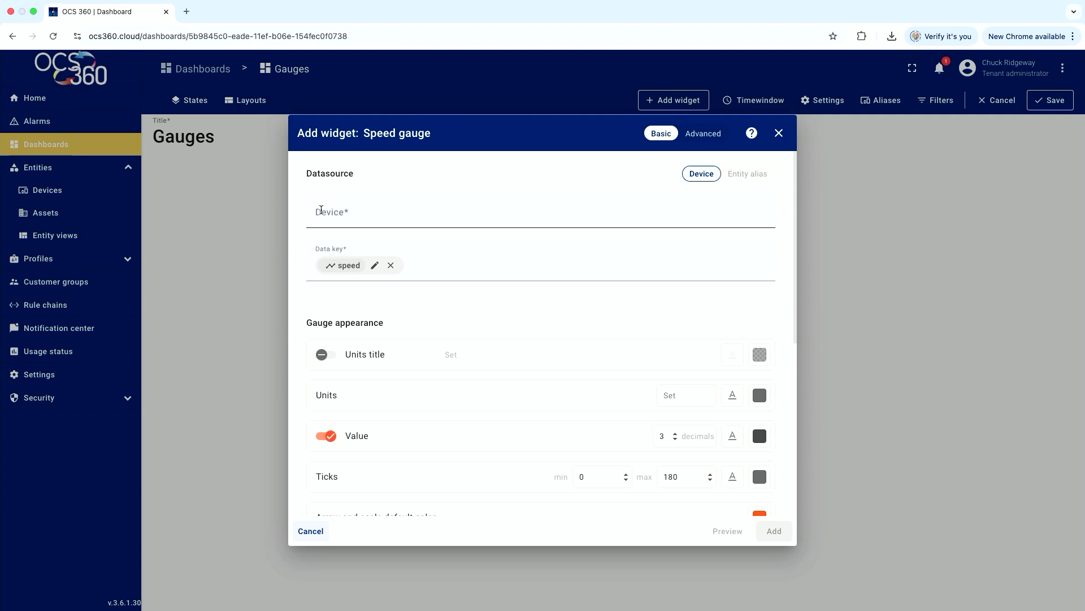
left_click(321, 210)
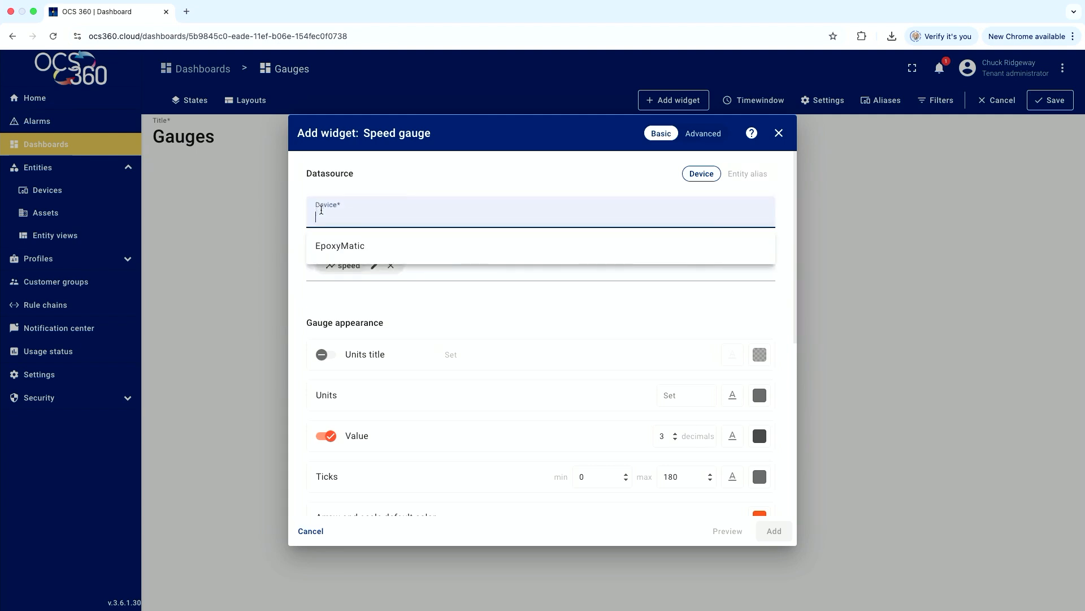
left_click(331, 245)
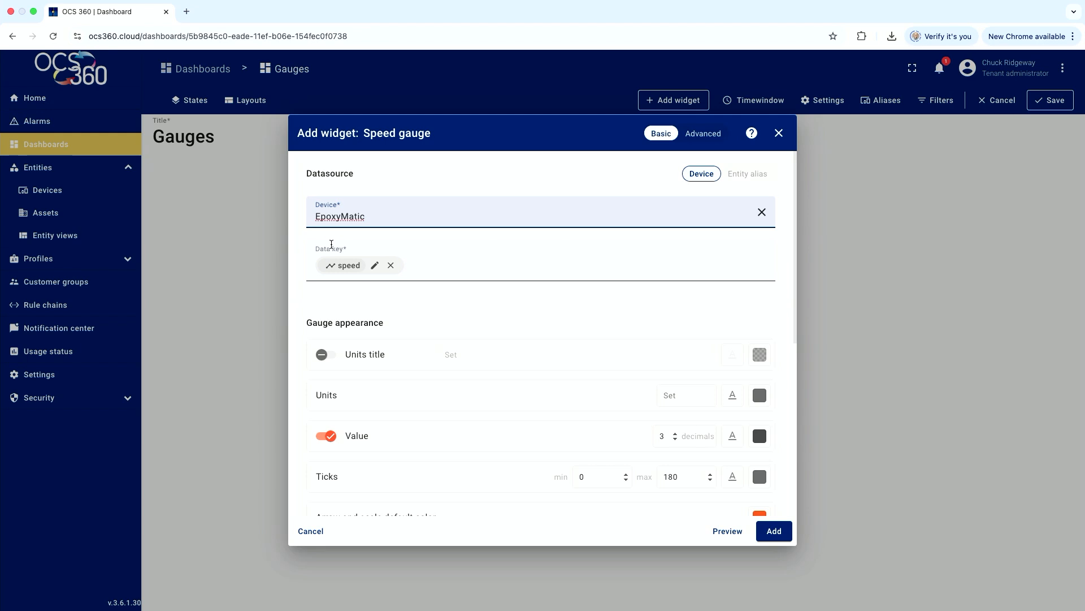
- Set the Speed gauge's data key to the Pressure telemetry of the EpoxyMatic device
left_click(390, 267)
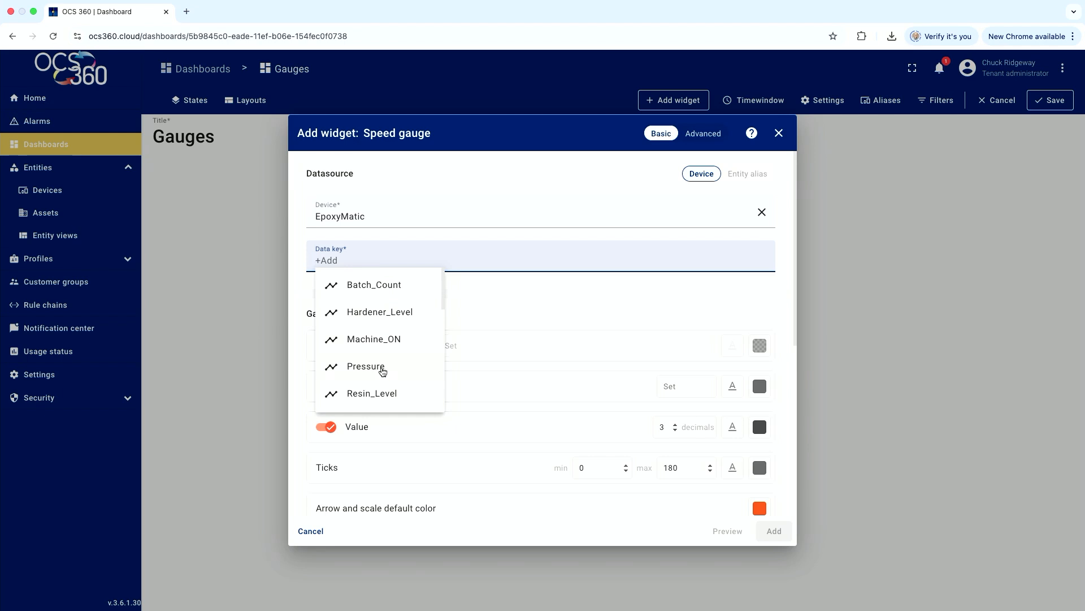
scroll(382, 367, "down", 1)
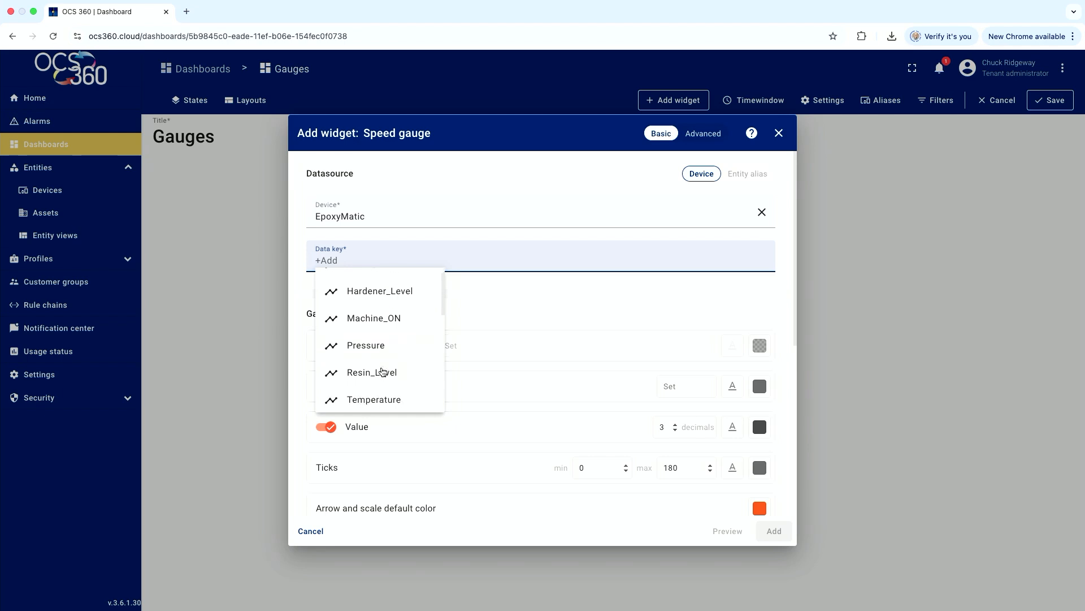
left_click(380, 346)
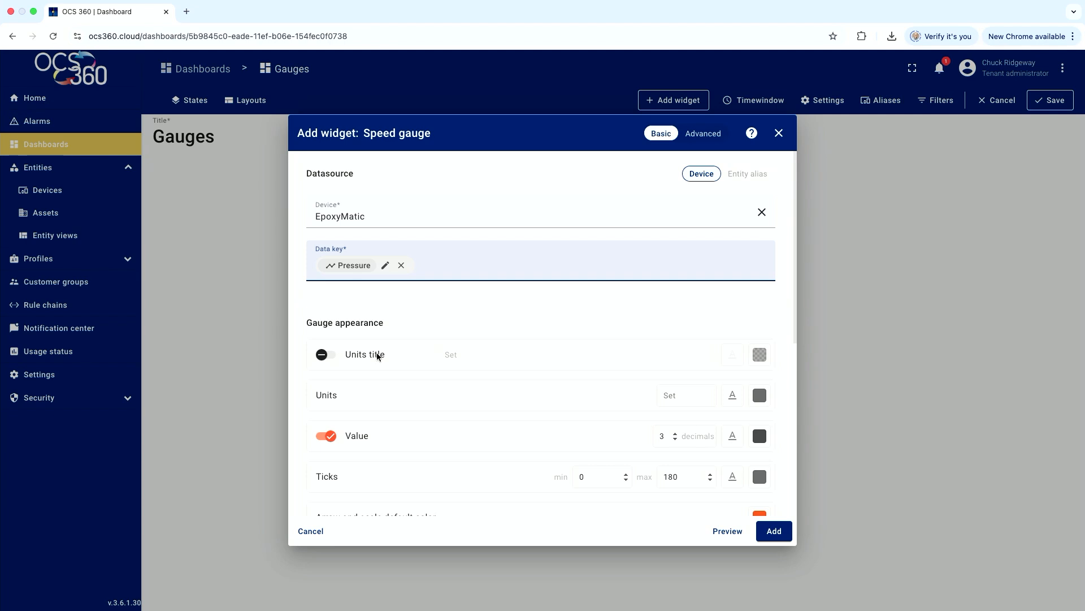
- Enable the units title as Pressure with psi (Pounds per Square Inch) as units, and add the gauge to the dashboard
left_click(377, 356)
left_click(461, 353)
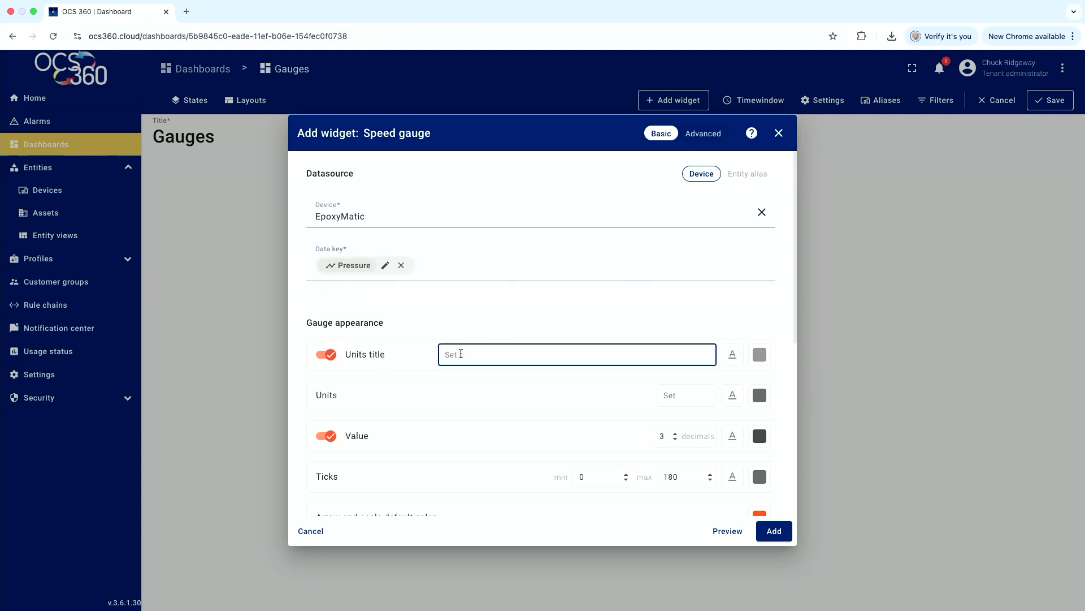
type("Pressure")
left_click(681, 396)
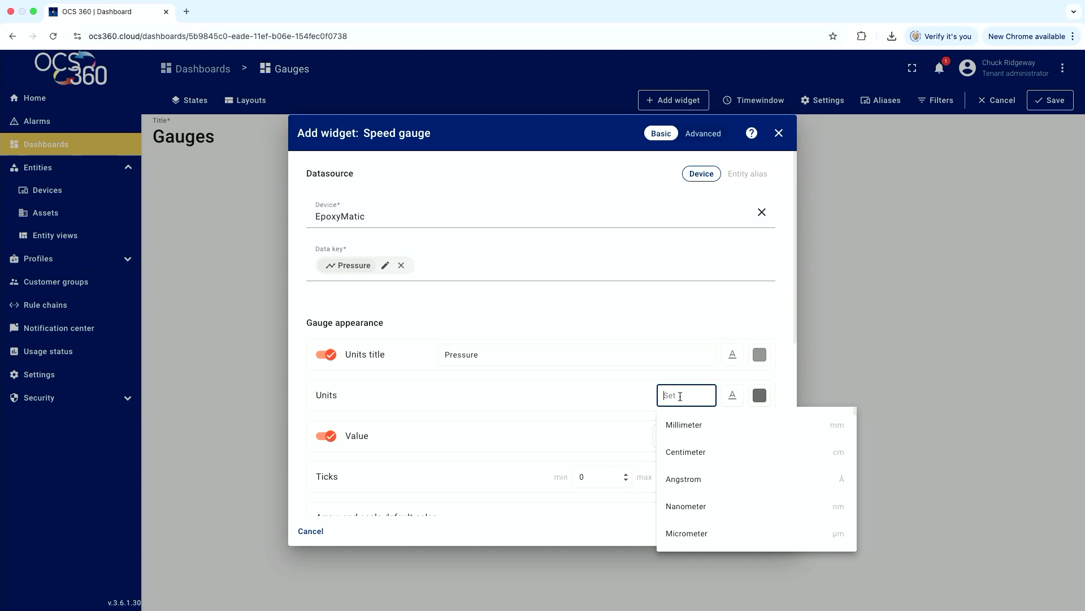
type("PSI")
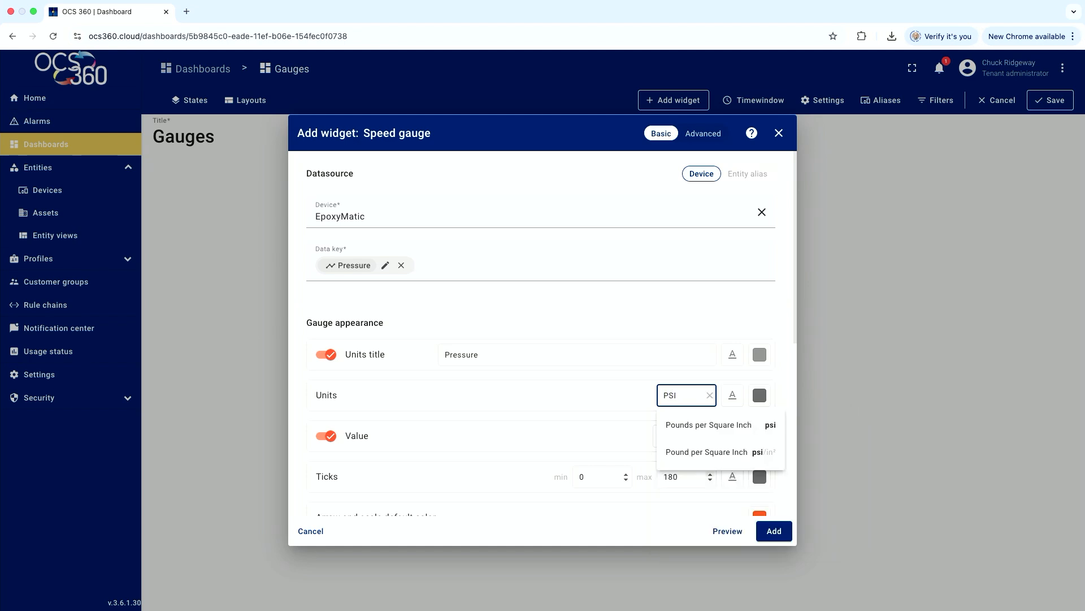
left_click(687, 425)
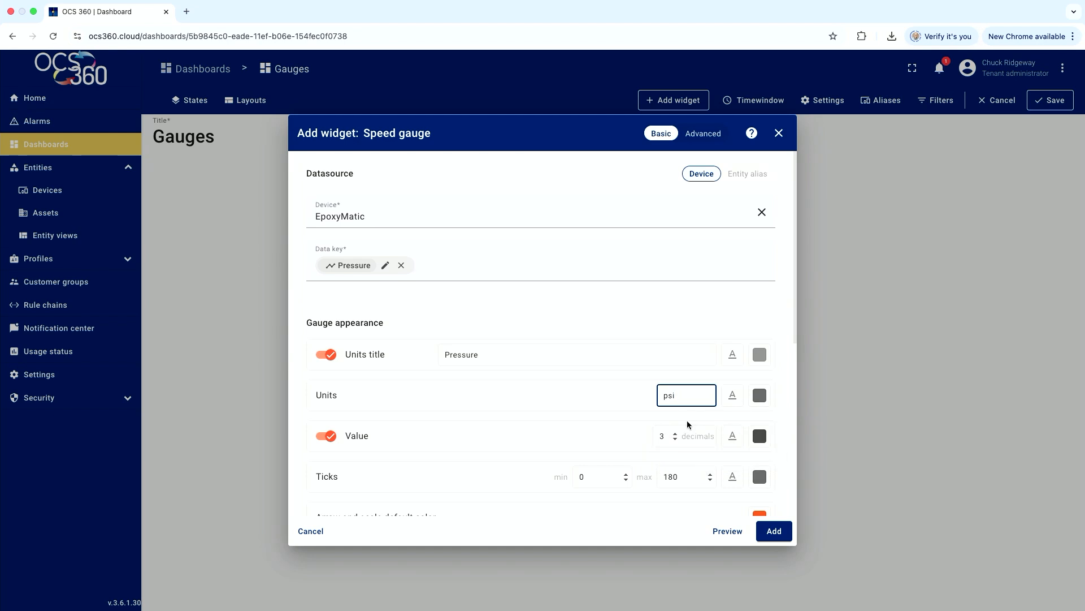
scroll(596, 395, "down", 2)
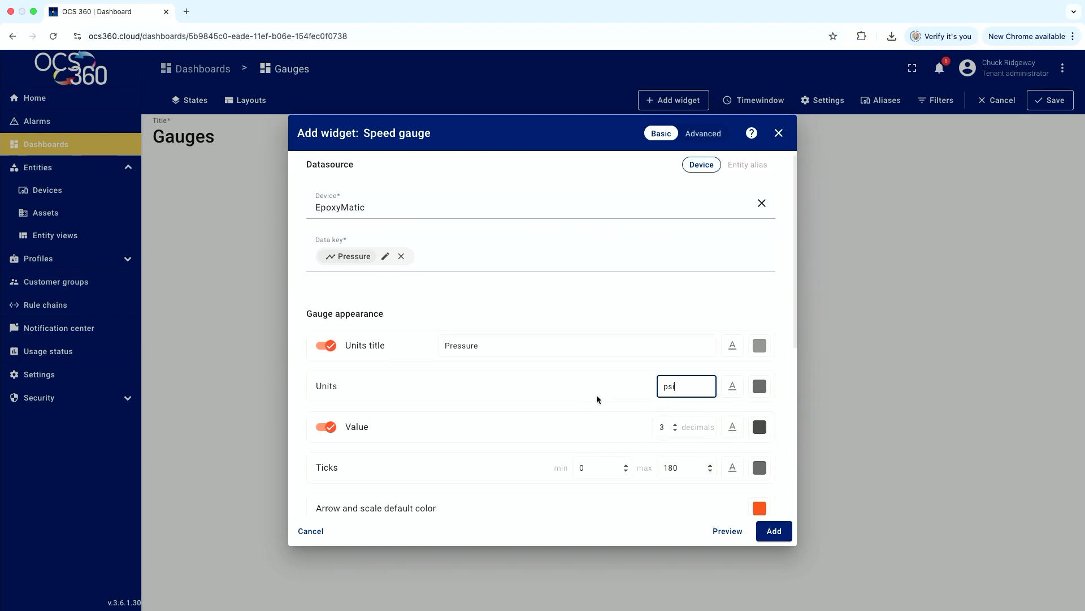
scroll(598, 392, "down", 1)
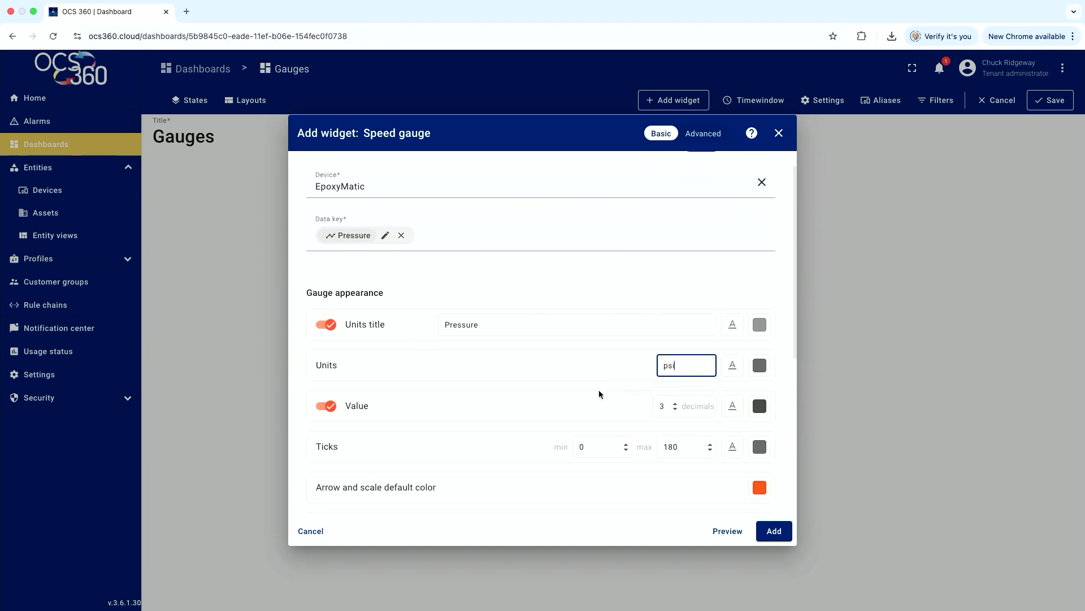
scroll(599, 391, "up", 1)
scroll(598, 390, "up", 2)
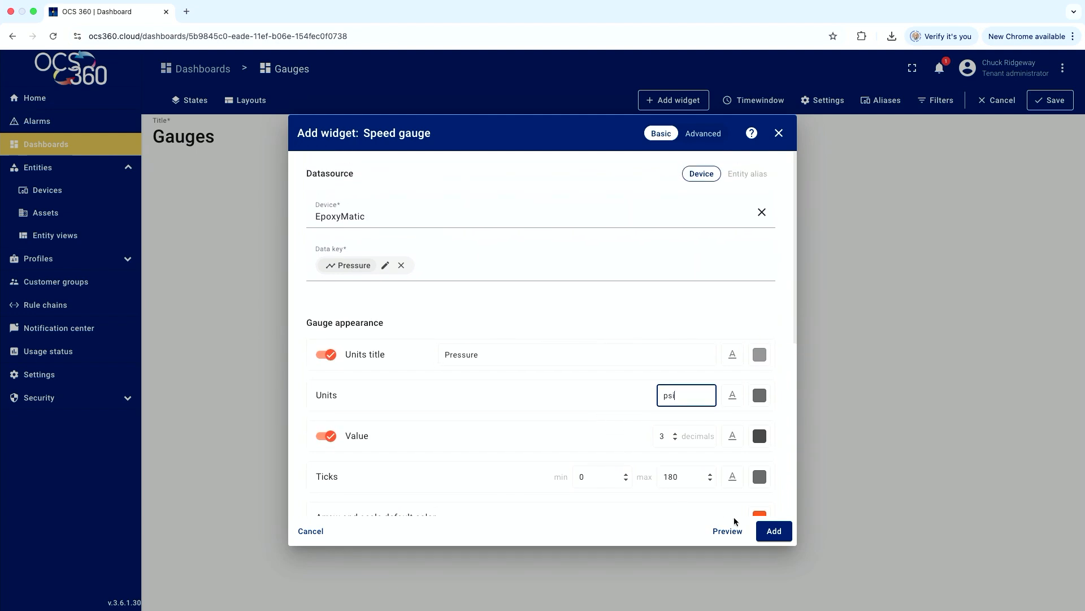
left_click(774, 533)
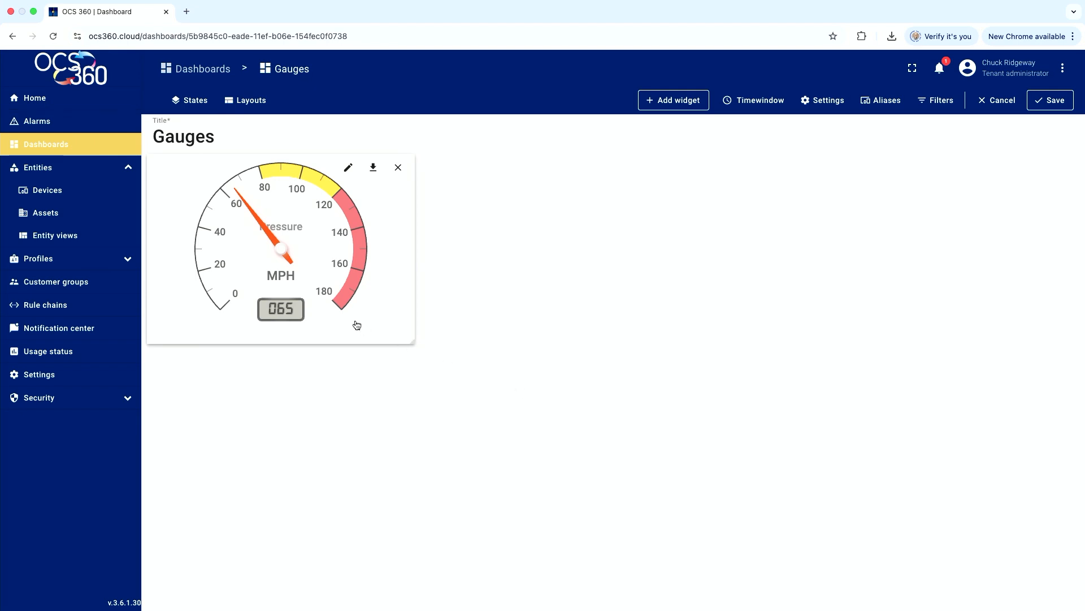
- Review the Pressure gauge's widget settings, close them and save the Gauges dashboard
left_click(349, 169)
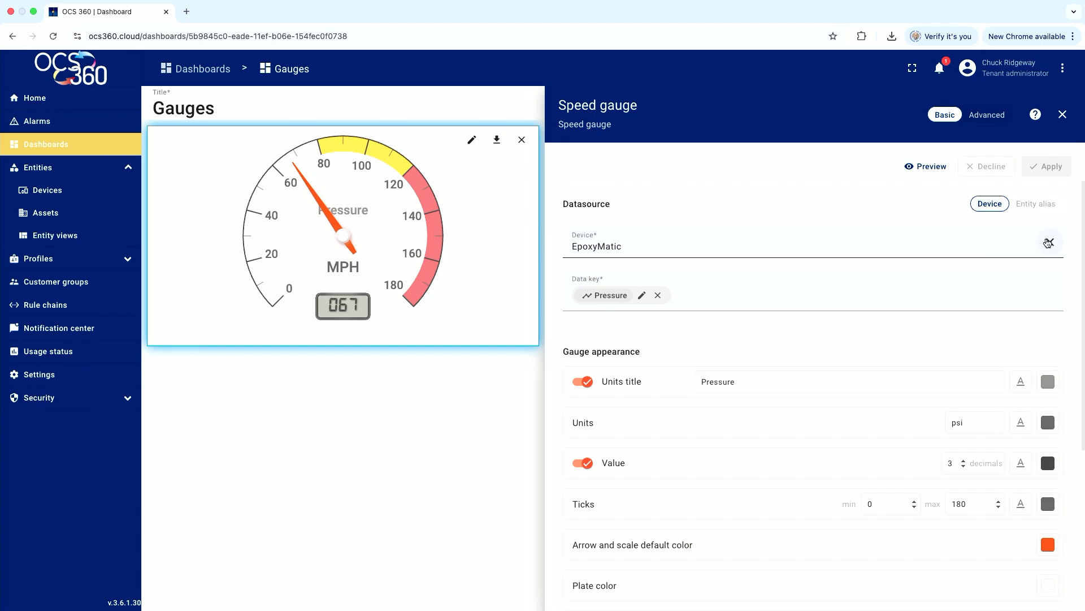
left_click(473, 342)
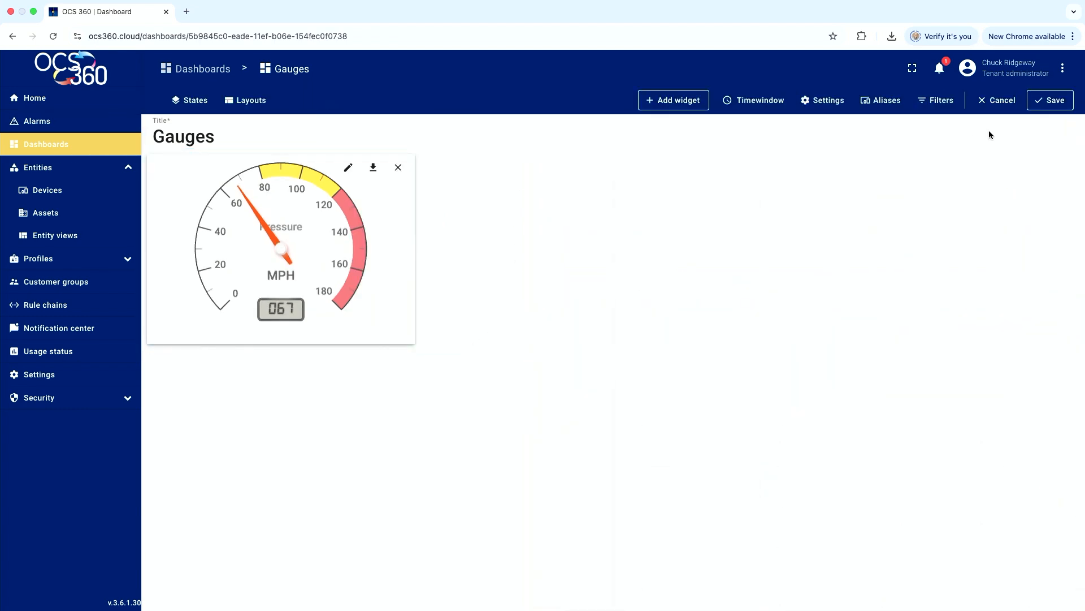
left_click(1042, 102)
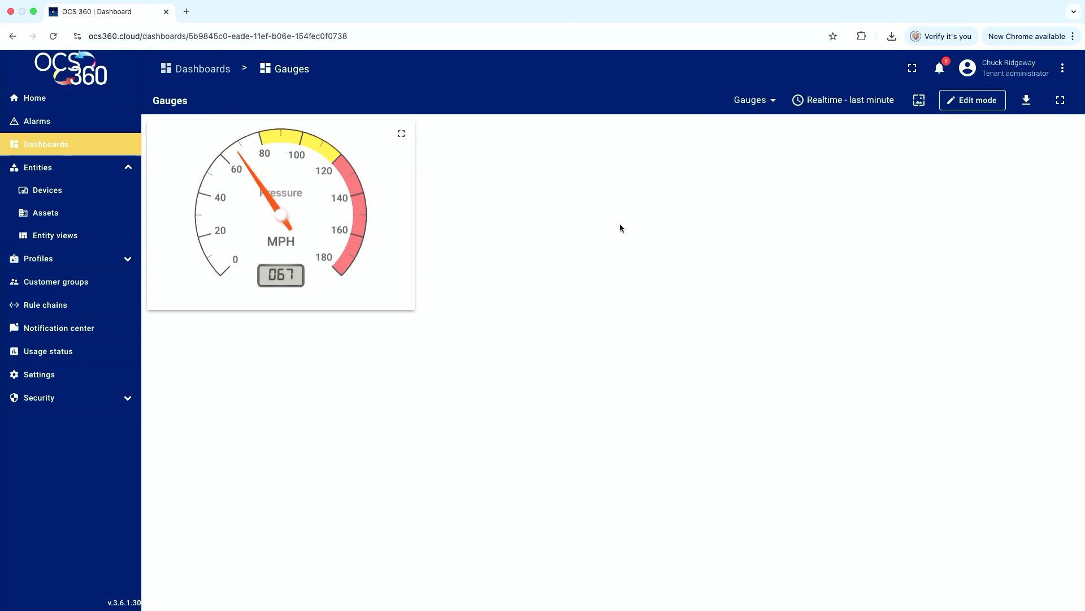
left_click(748, 103)
left_click(747, 102)
- Start a Temperature radial gauge widget from the Analogue gauges bundle on the Gauges dashboard, with EpoxyMatic as its device
left_click(966, 106)
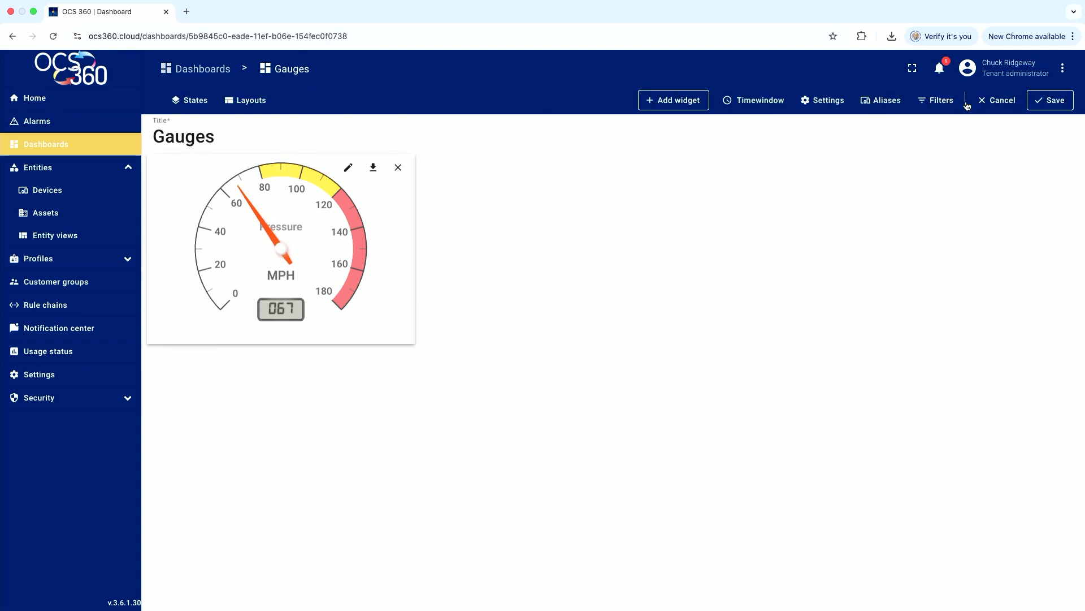
left_click(671, 99)
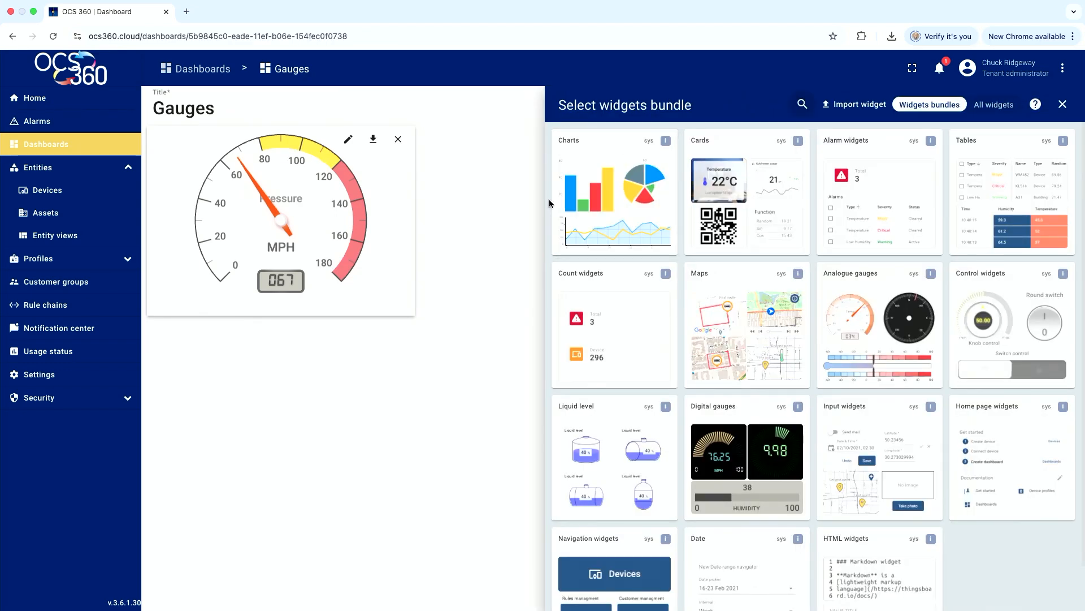
left_click(864, 322)
left_click(618, 182)
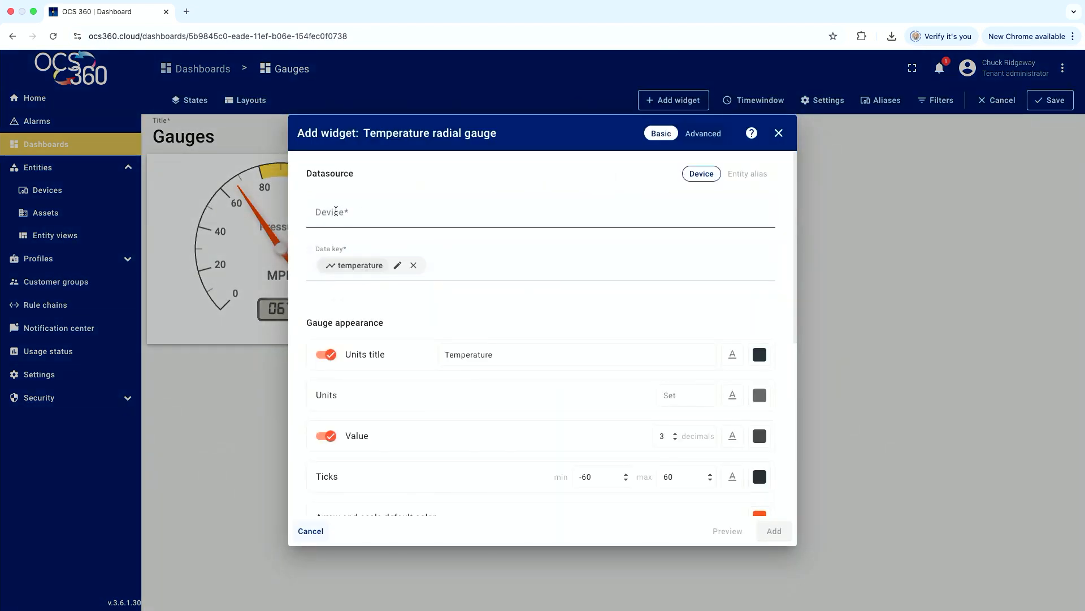
left_click(333, 212)
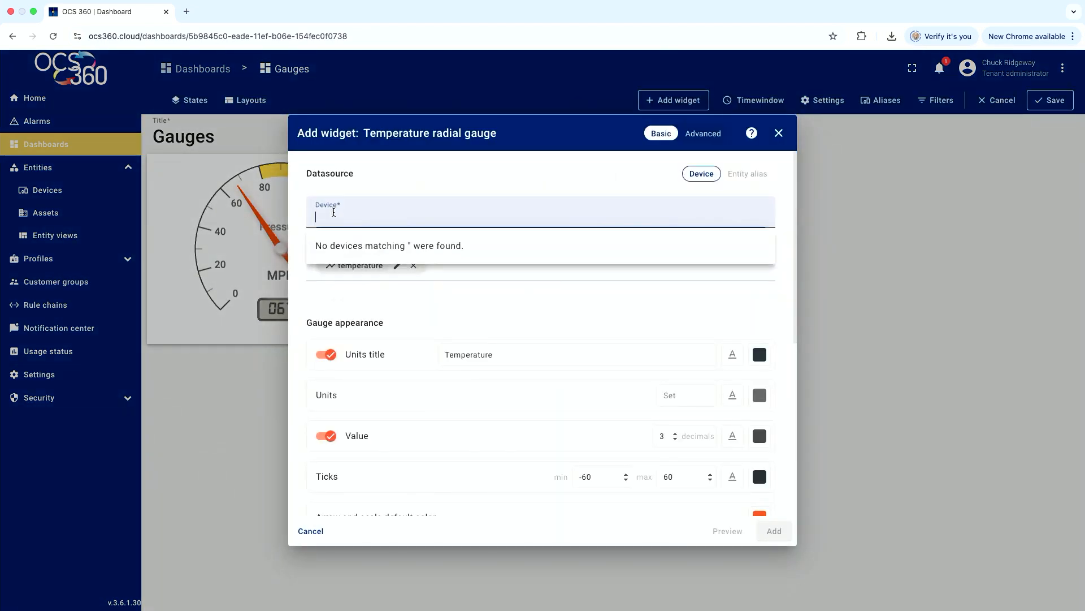
left_click(339, 246)
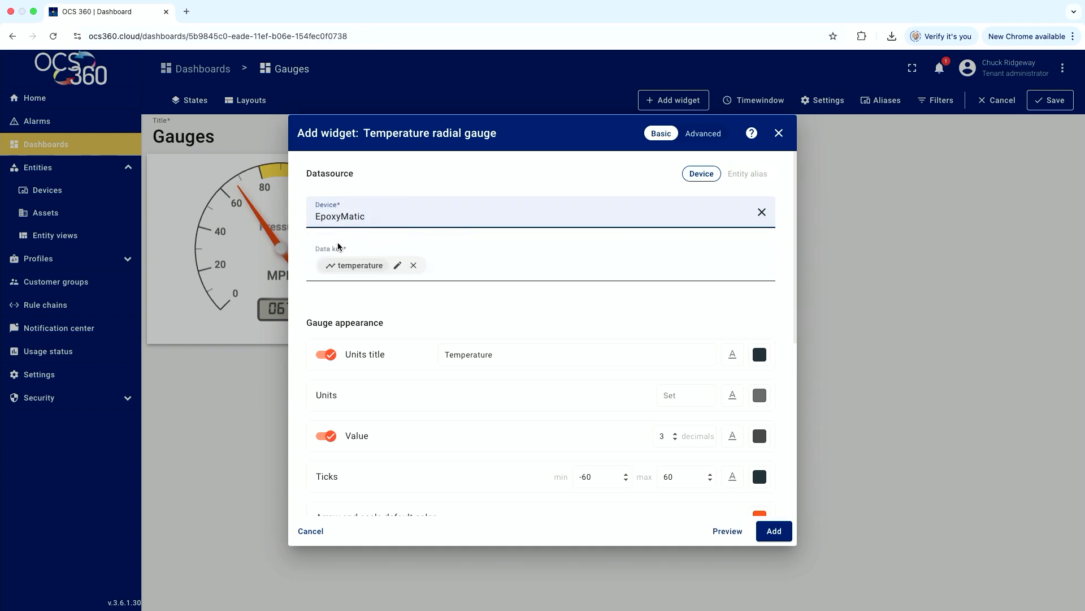
- Replace the radial gauge's default data key with the device's Temperature telemetry key
left_click(420, 268)
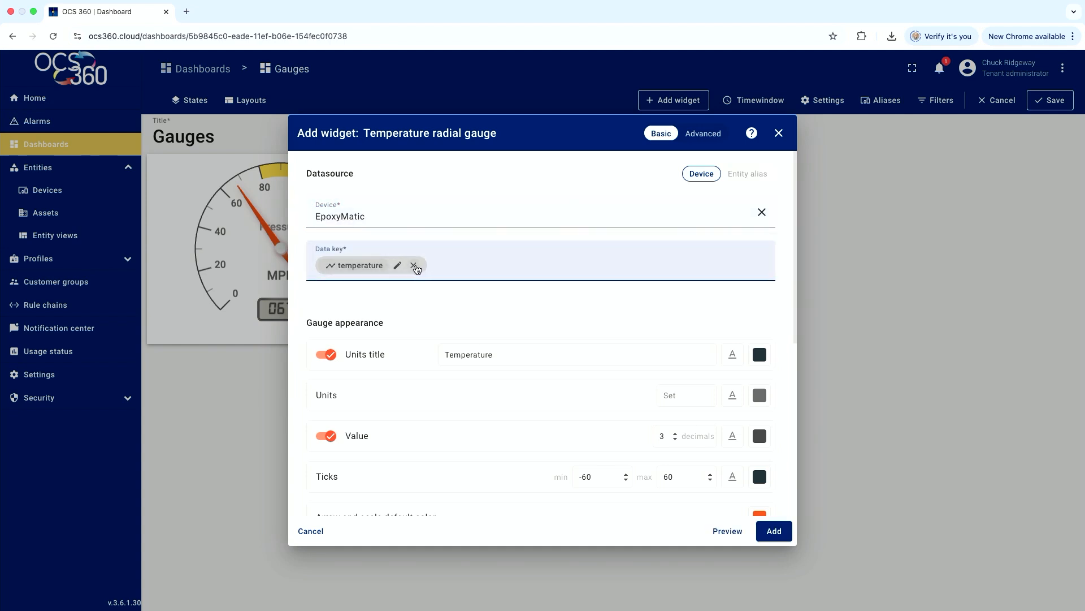
left_click(415, 266)
scroll(380, 306, "down", 1)
scroll(380, 306, "down", 1)
left_click(378, 390)
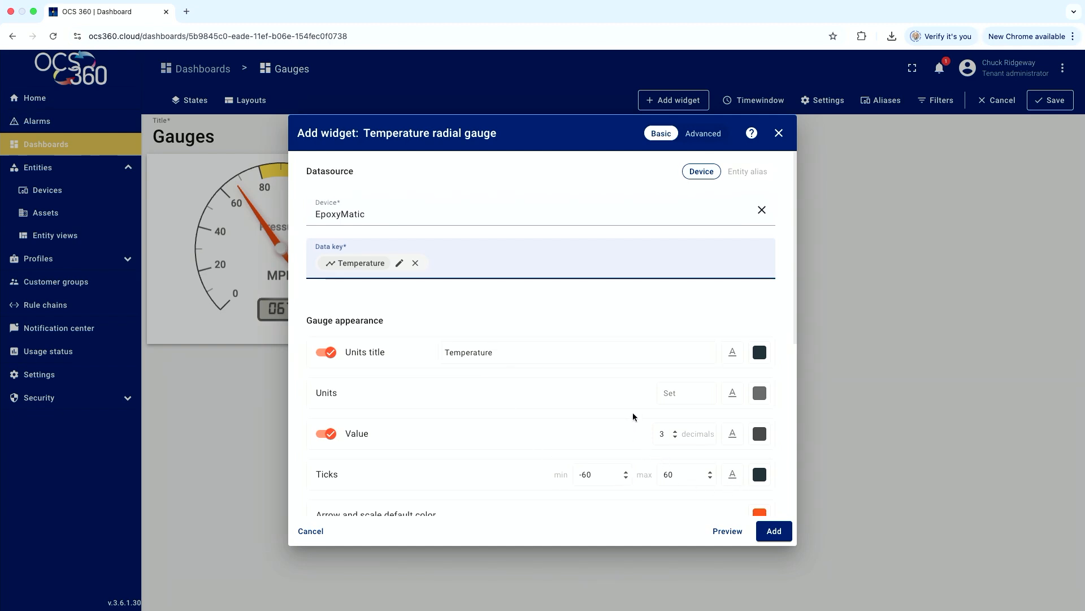
scroll(634, 413, "down", 1)
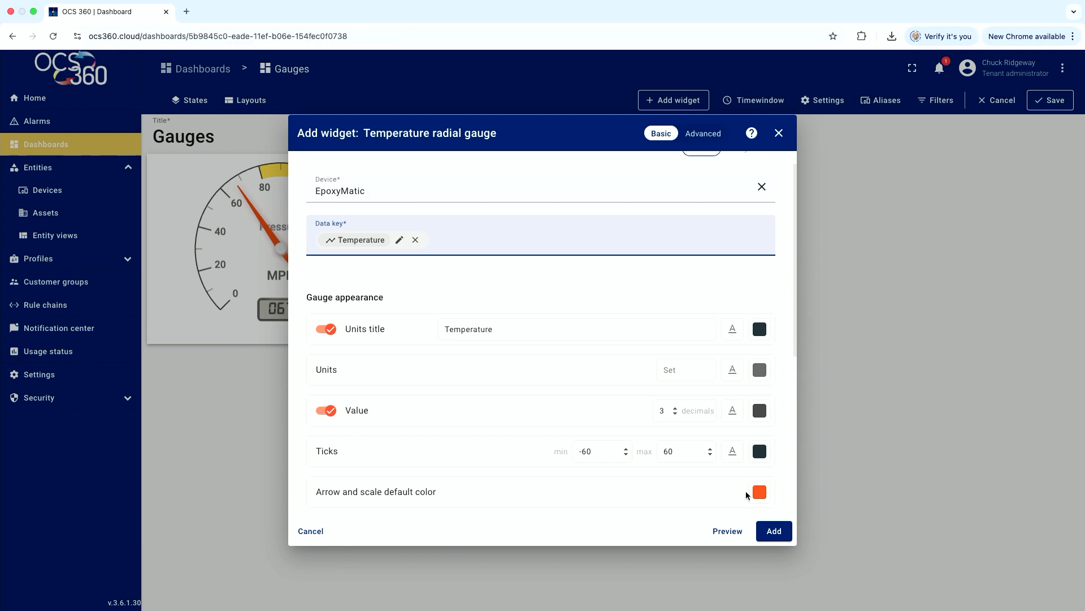
- Add the Temperature radial gauge to the dashboard and place it directly to the right of the Pressure gauge
left_click(768, 530)
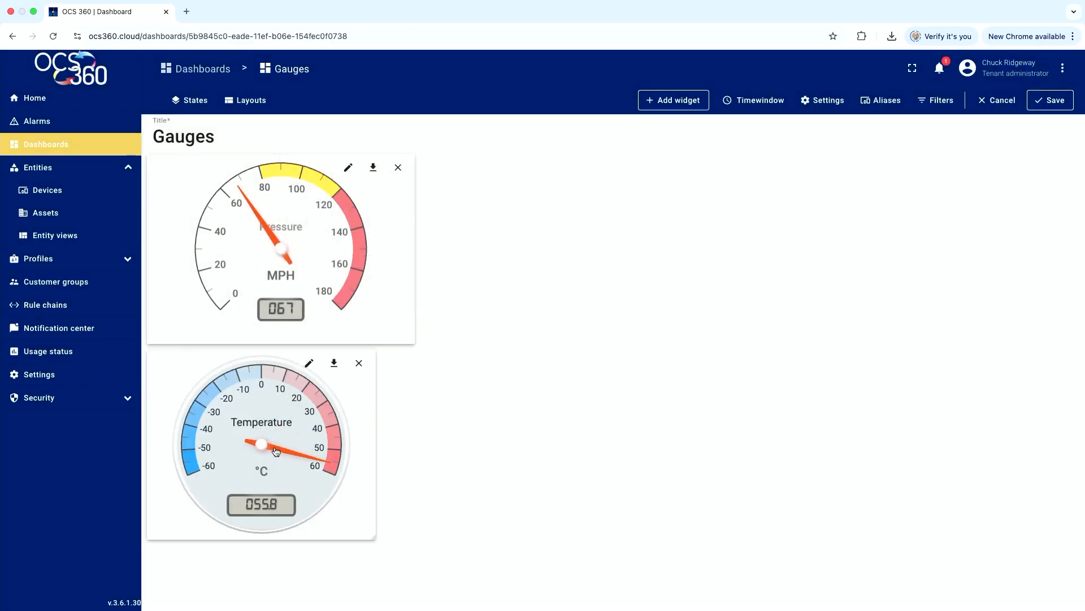
left_click_drag(276, 450, 560, 254)
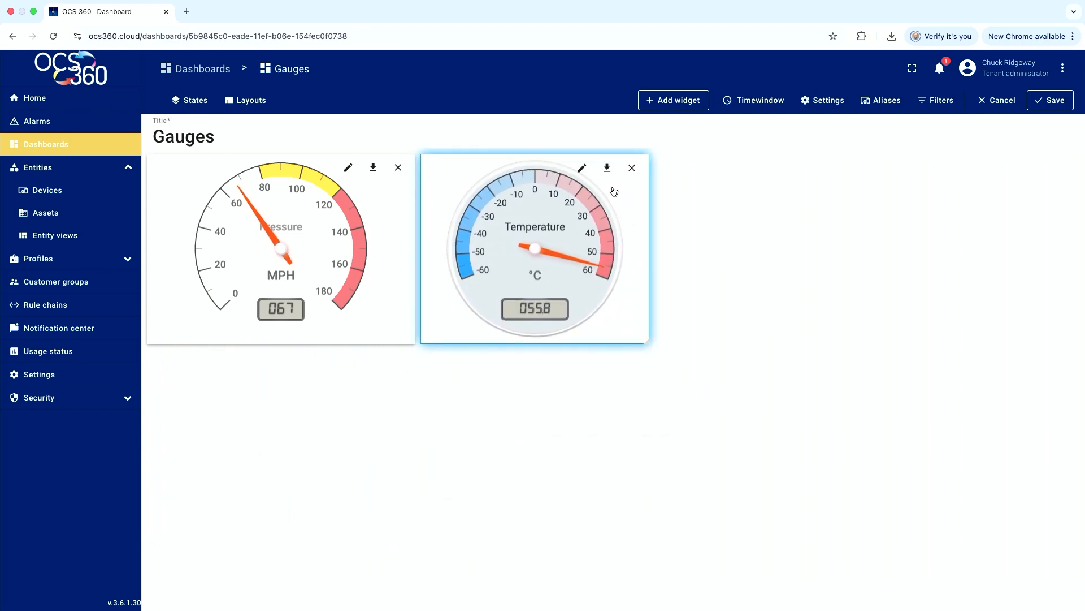
- Set the Temperature gauge's ticks to a minimum of 0 and a maximum of 100, apply the change and close the widget settings
left_click(582, 168)
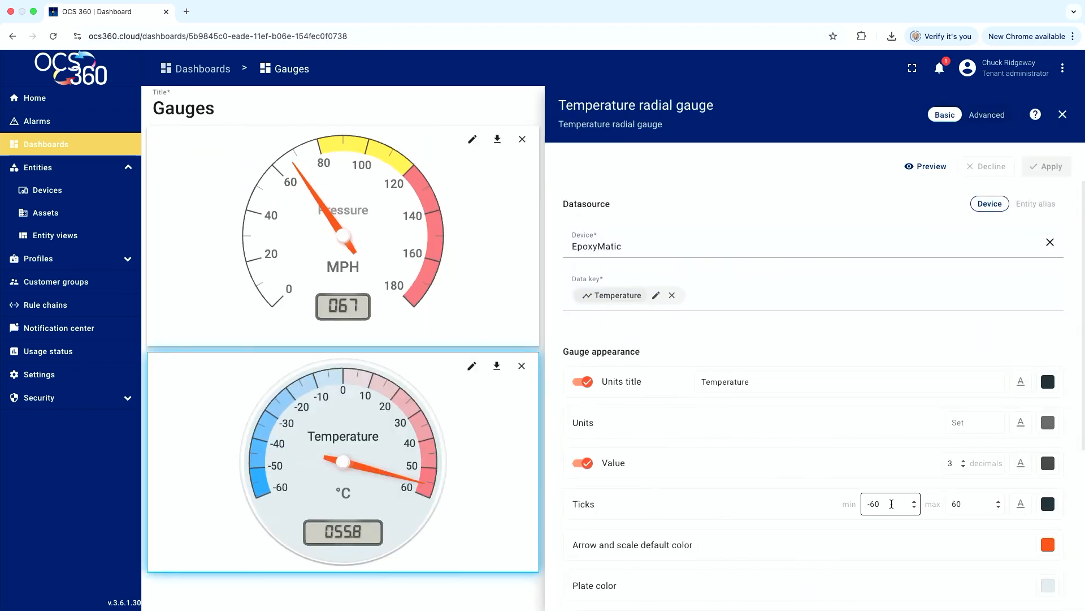
left_click_drag(887, 503, 867, 504)
type("0")
left_click_drag(968, 504, 950, 507)
type("100")
scroll(997, 464, "down", 3)
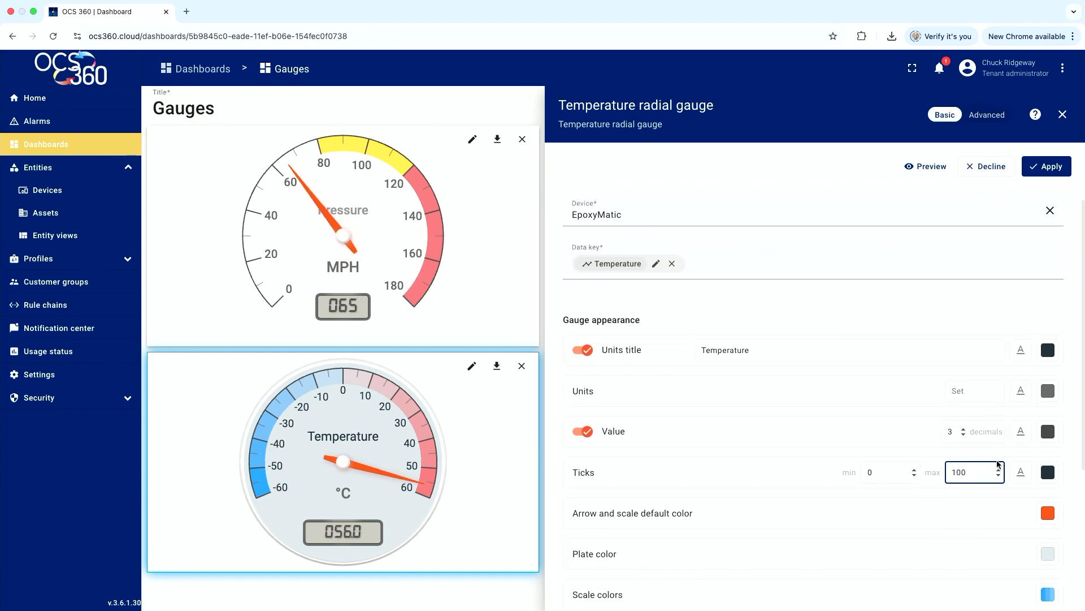
scroll(995, 465, "down", 3)
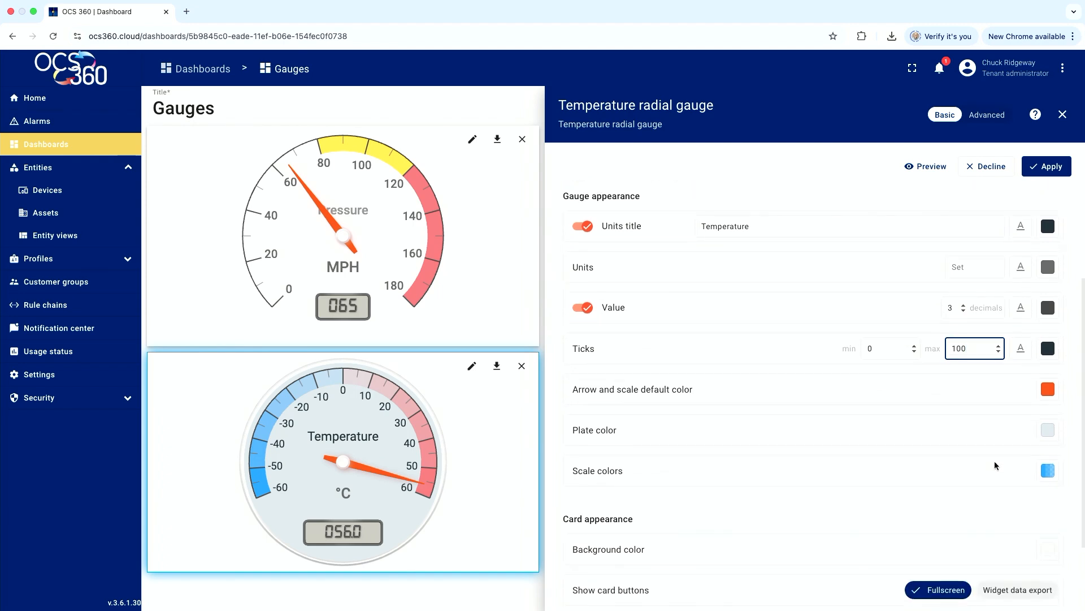
scroll(993, 460, "down", 1)
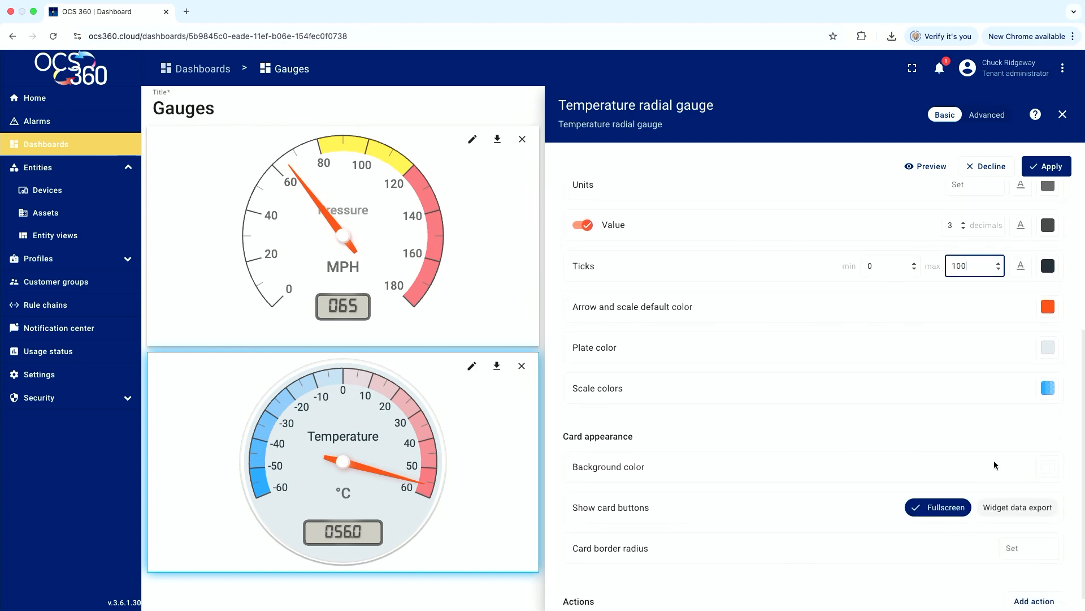
scroll(994, 460, "up", 5)
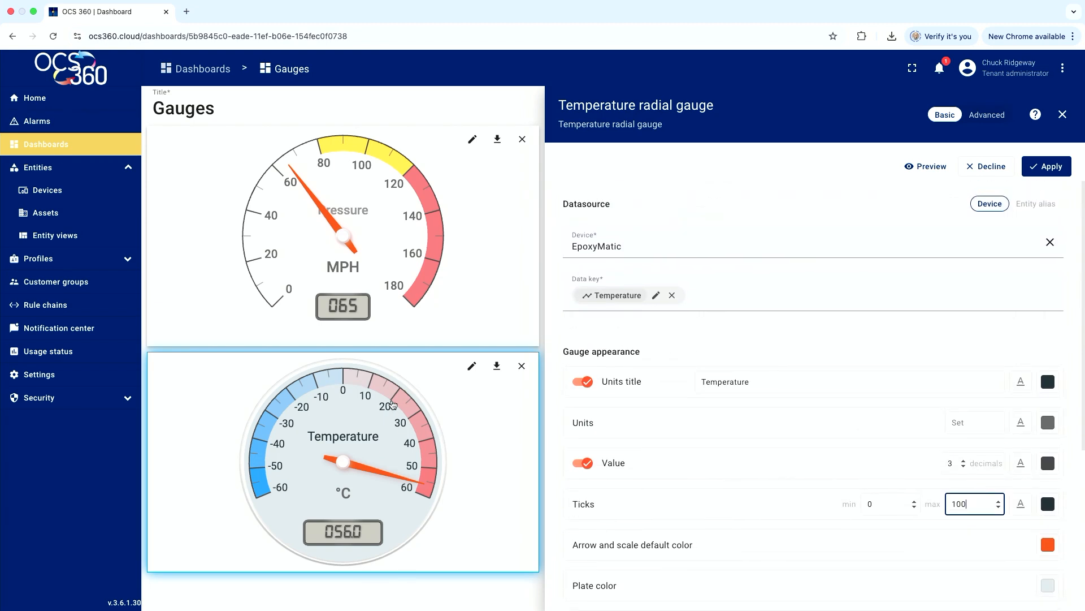
scroll(755, 446, "down", 5)
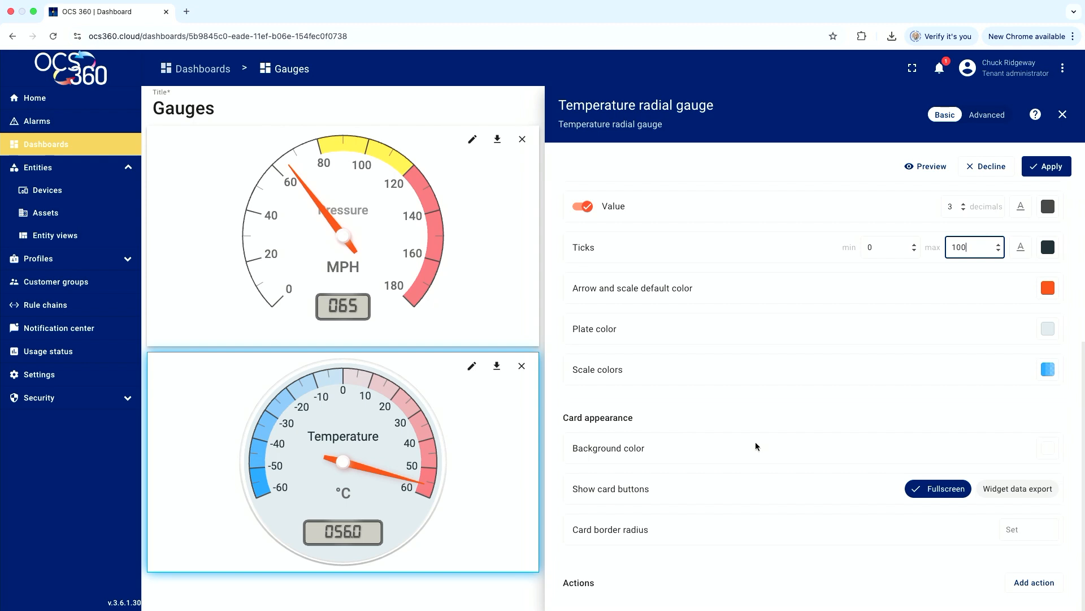
scroll(758, 447, "up", 5)
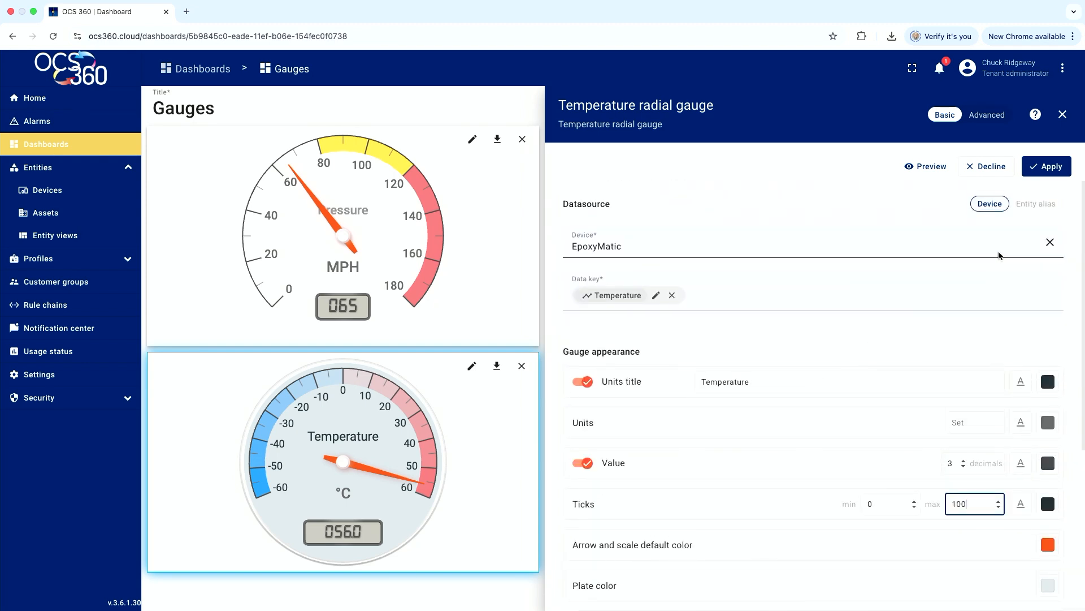
left_click(1039, 165)
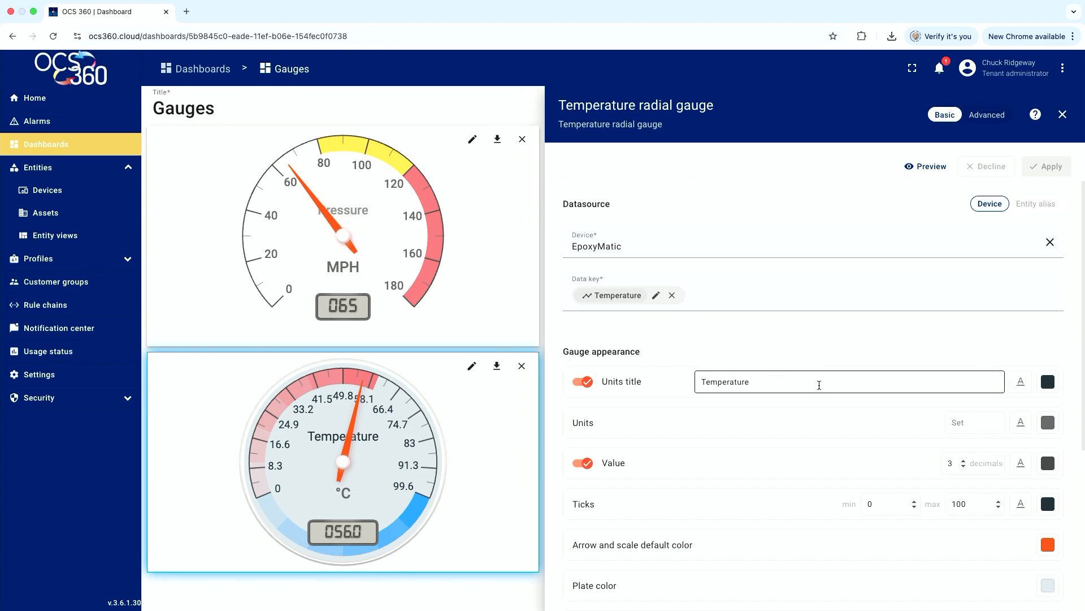
scroll(847, 379, "down", 2)
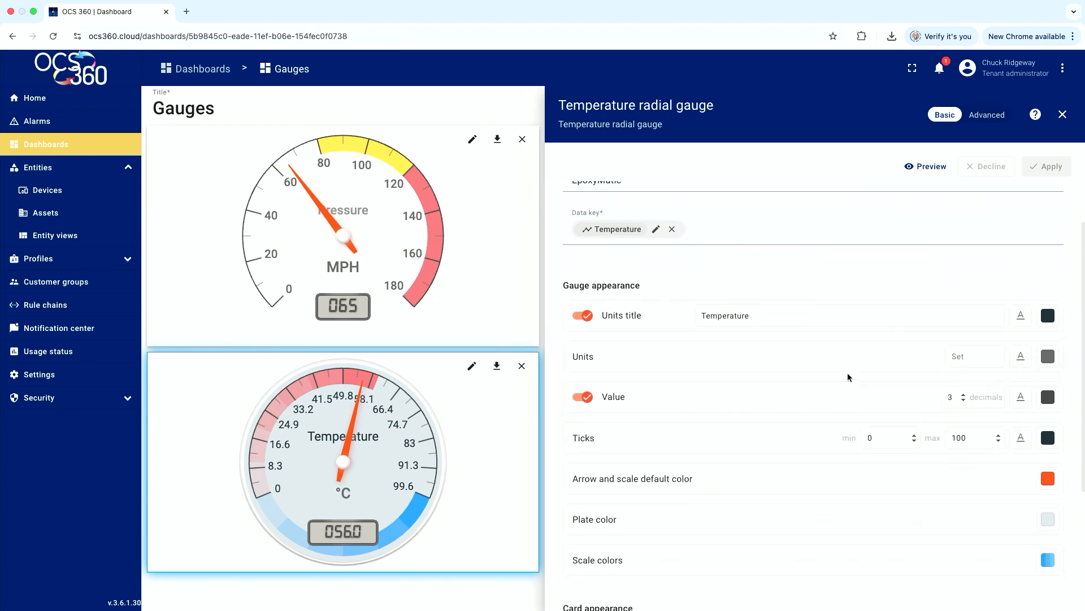
scroll(847, 372, "up", 1)
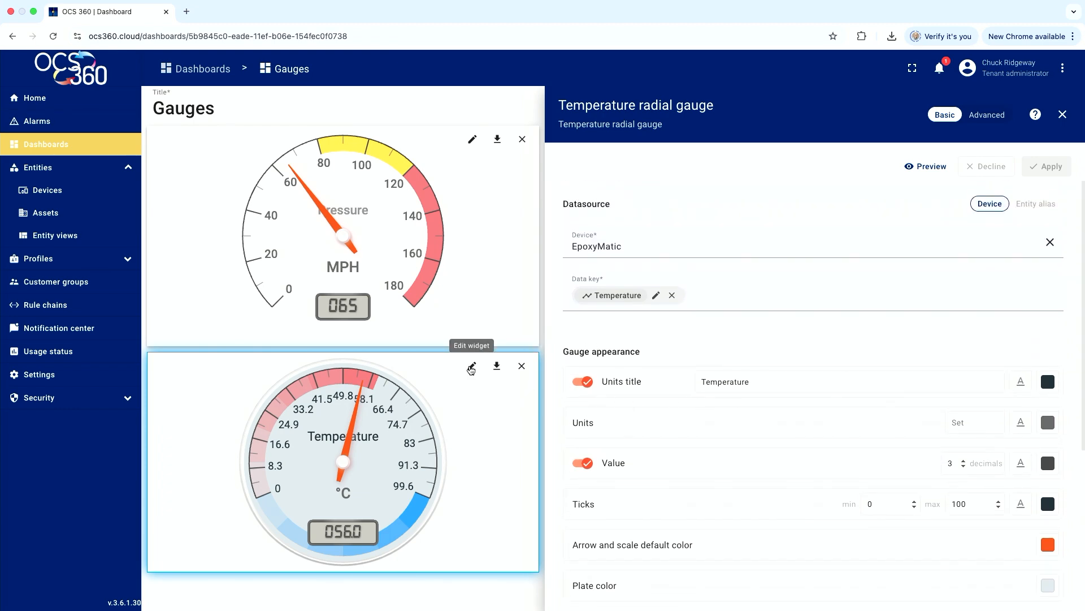
left_click(472, 365)
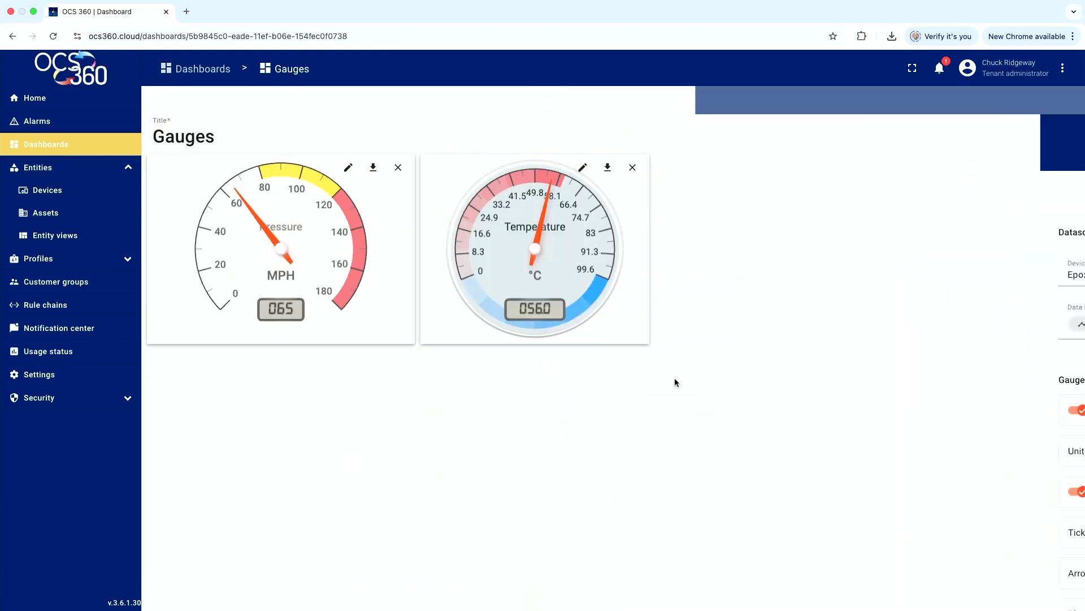
- Open the Temperature gauge's settings for editing and go to its ticks range
left_click(583, 168)
scroll(795, 419, "down", 2)
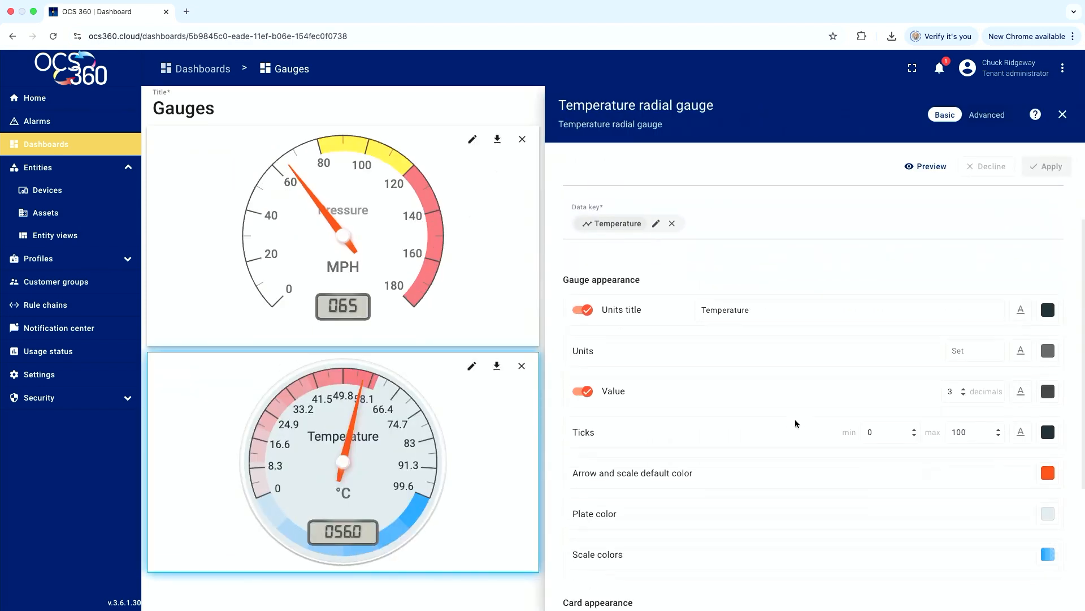
left_click(959, 419)
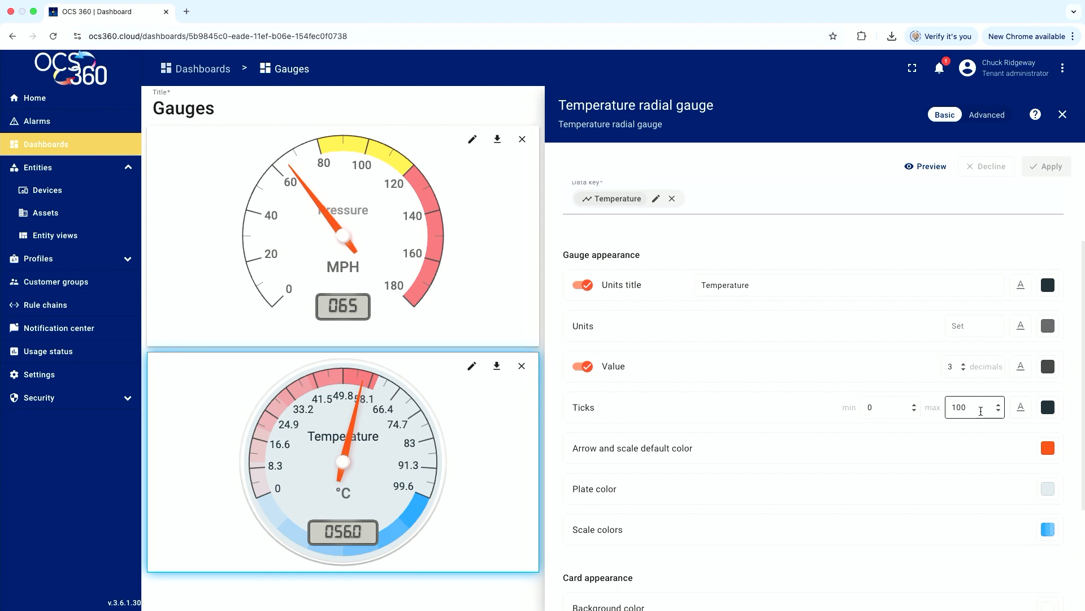
- Try a ticks maximum of 110 for the Temperature gauge in the preview and decline the change
left_click_drag(974, 409, 940, 408)
type("110")
left_click(925, 166)
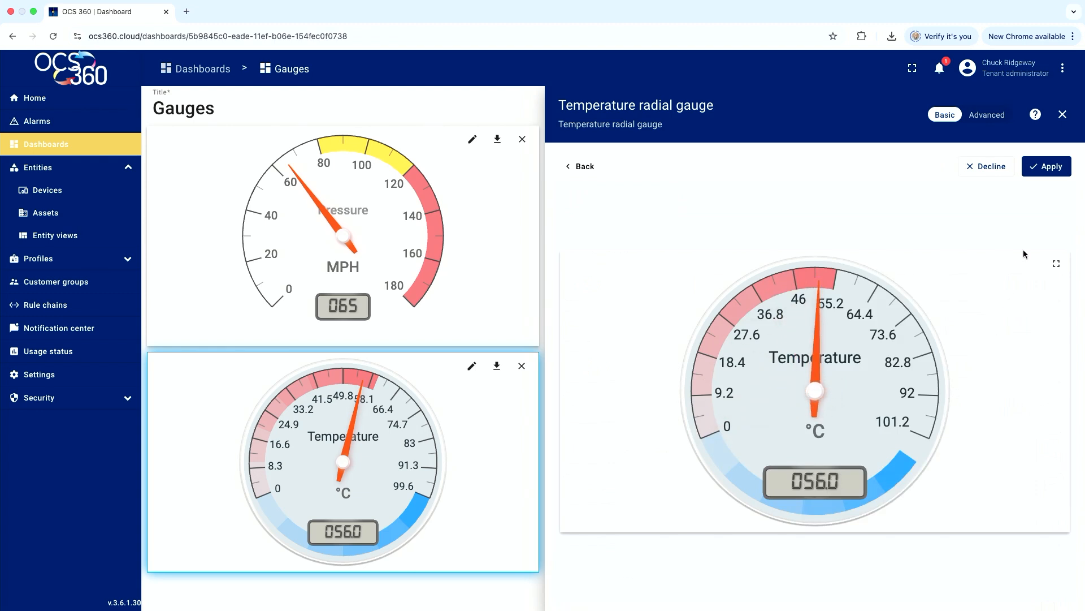
left_click(1005, 167)
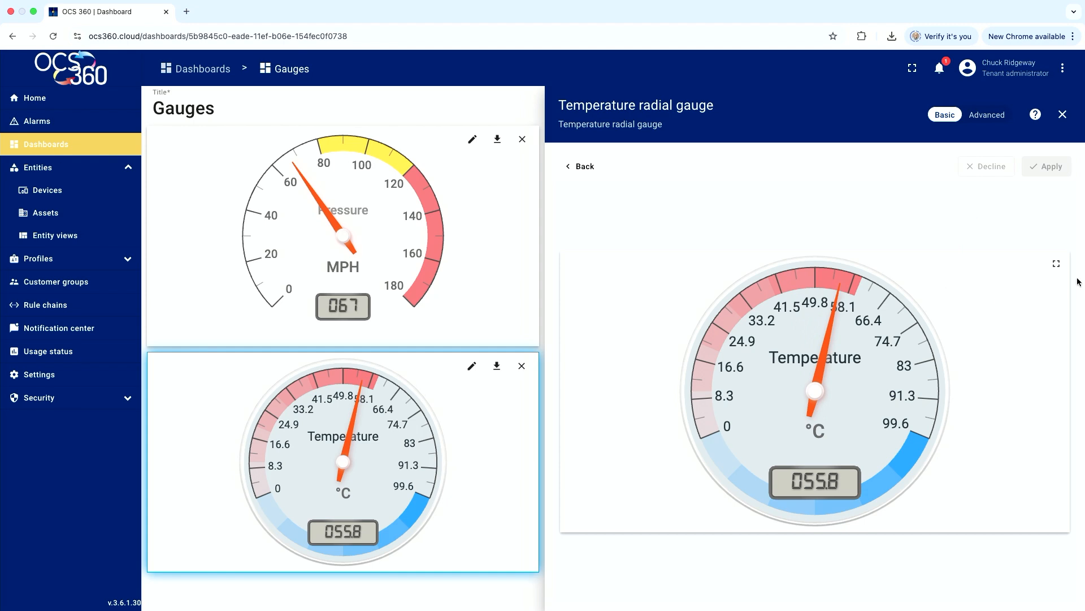
left_click(568, 167)
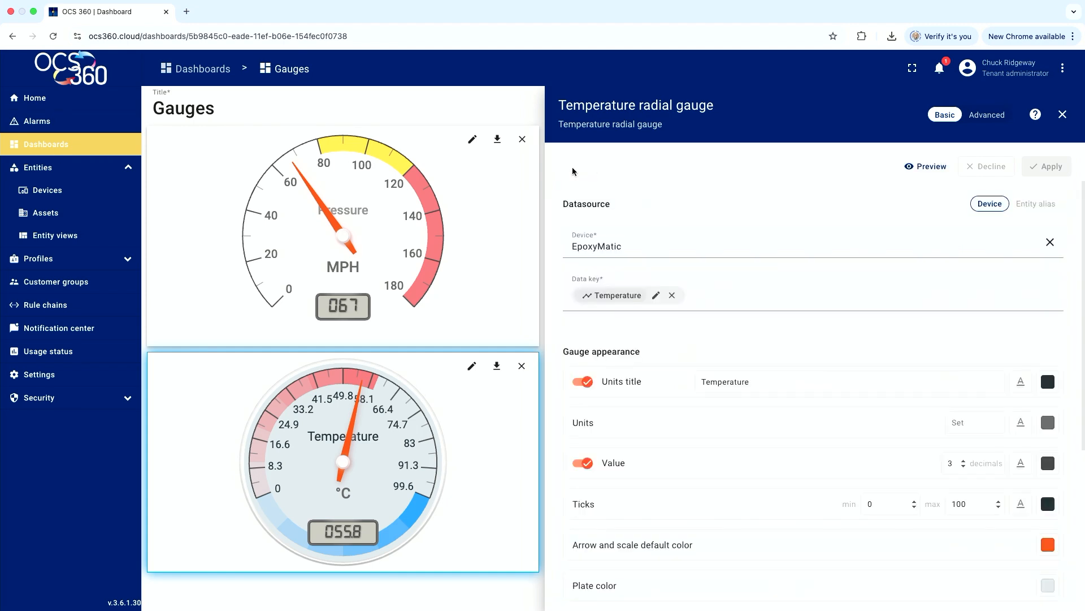
- Set the Temperature gauge's ticks maximum to 120, preview the gauge and apply the change
left_click(976, 502)
left_click_drag(977, 502, 935, 499)
type("1")
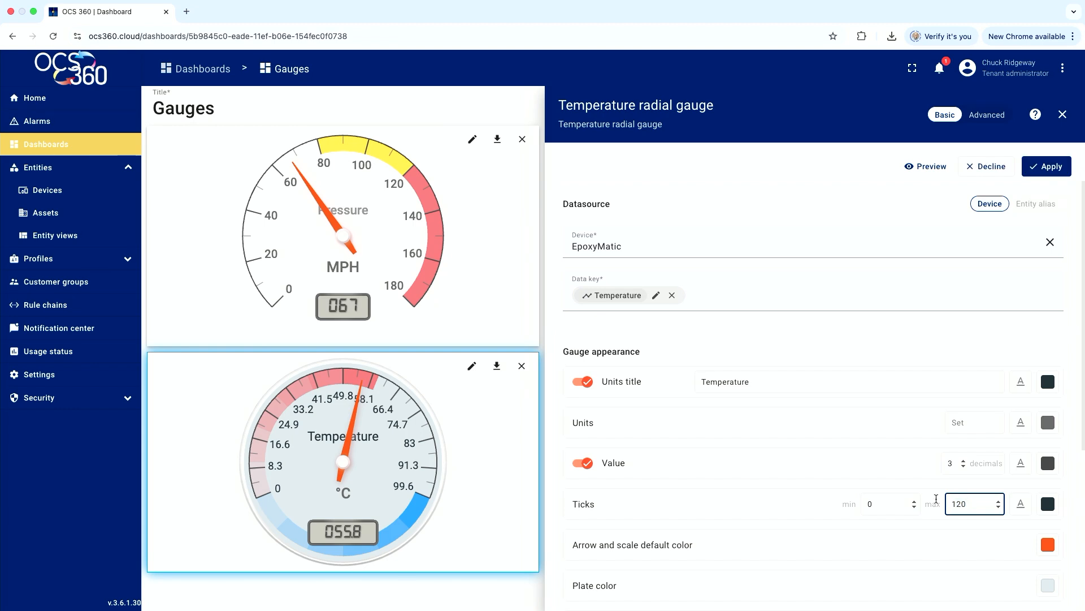
key("Return")
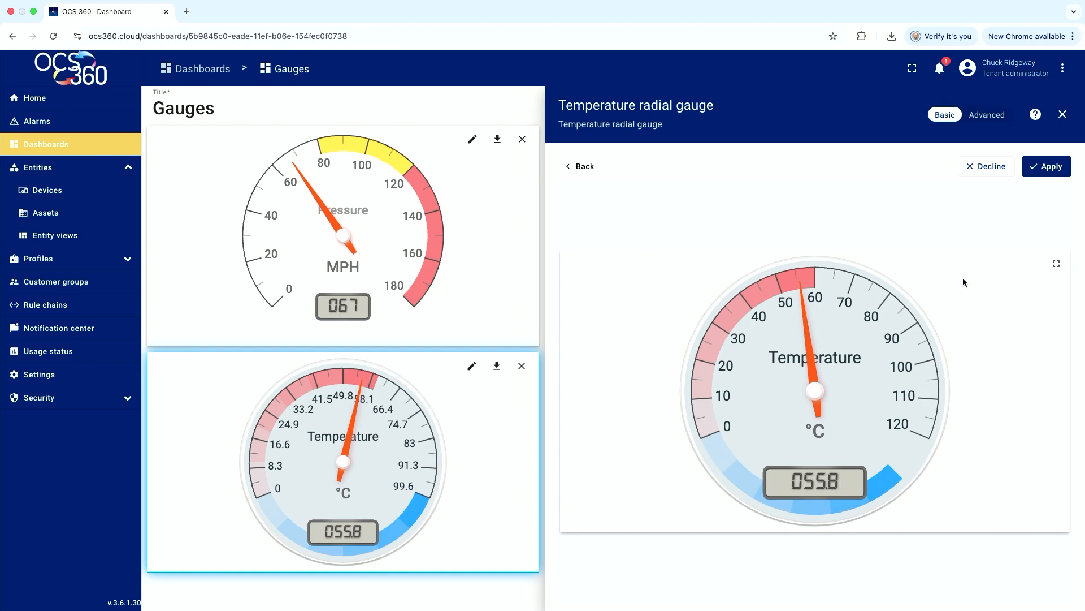
left_click(586, 172)
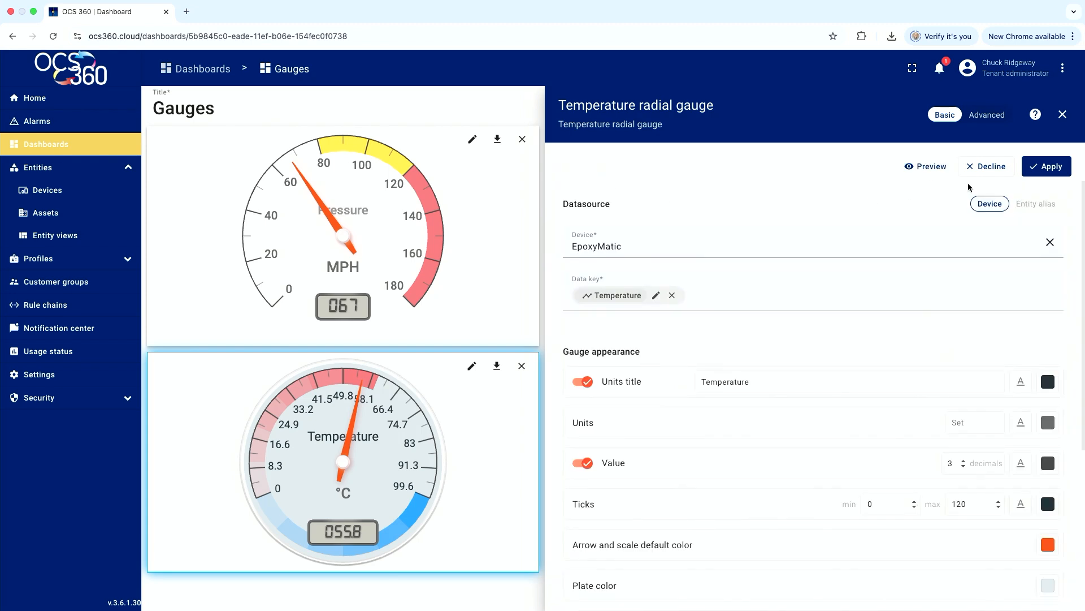
left_click(1046, 168)
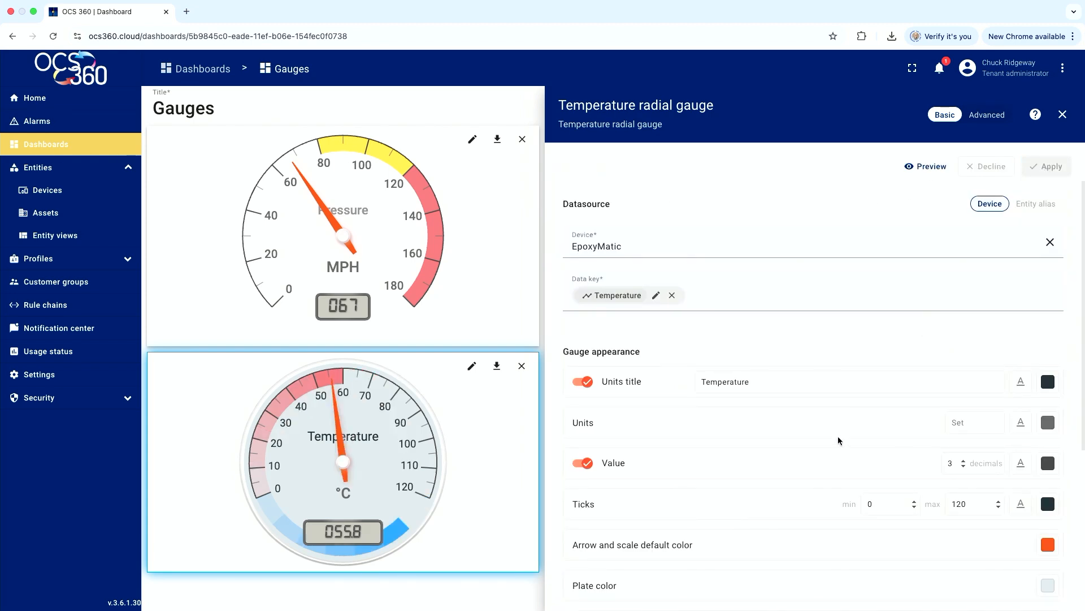
- In the Temperature gauge's scale colors, set the first blue range from 50 to 70
scroll(838, 436, "down", 1)
scroll(839, 432, "down", 2)
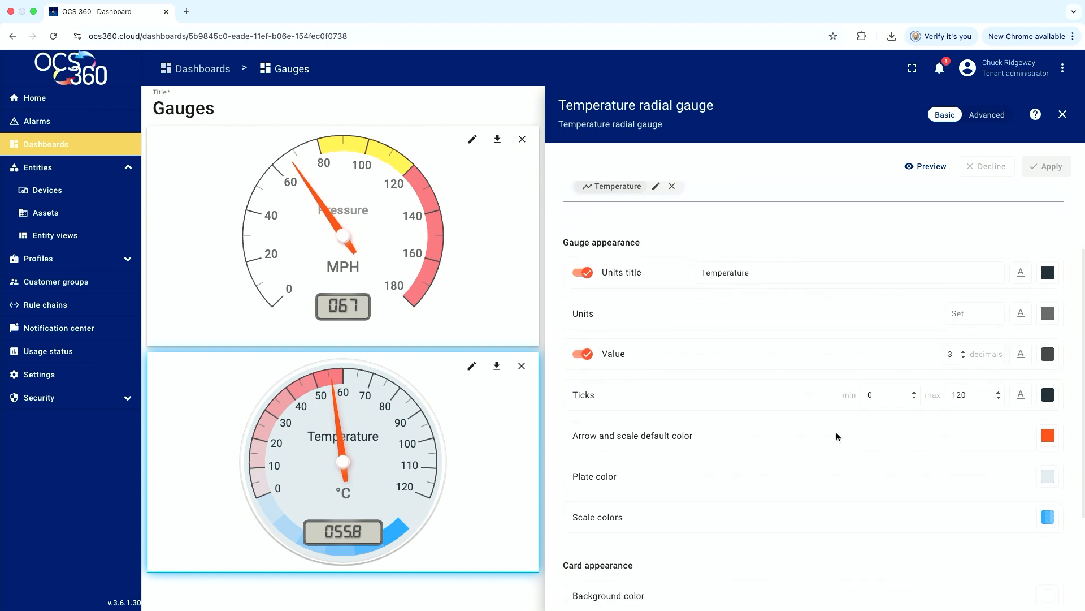
scroll(756, 472, "down", 1)
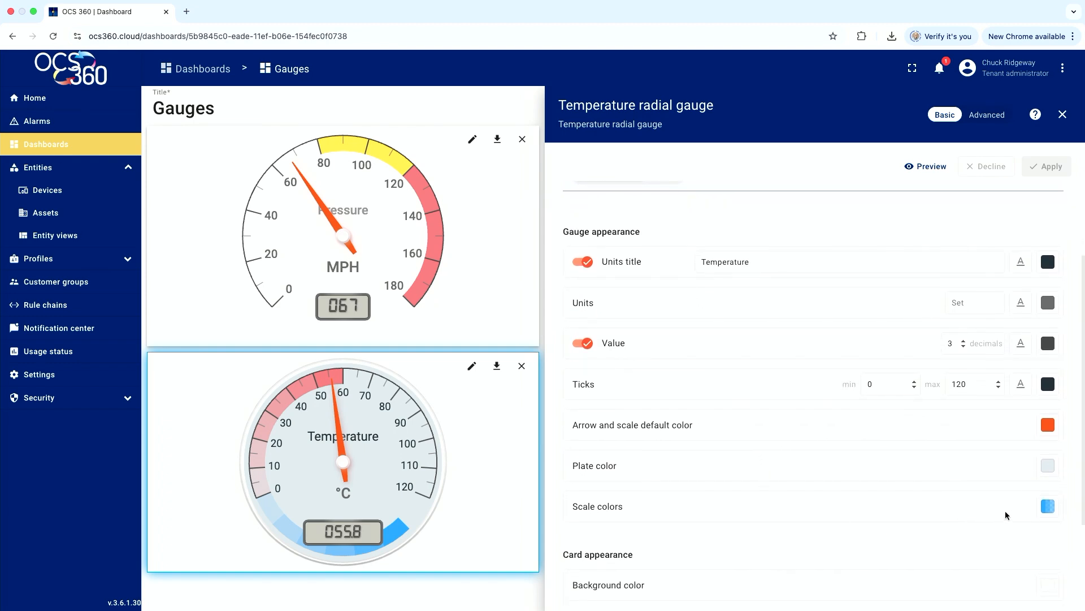
left_click(1047, 508)
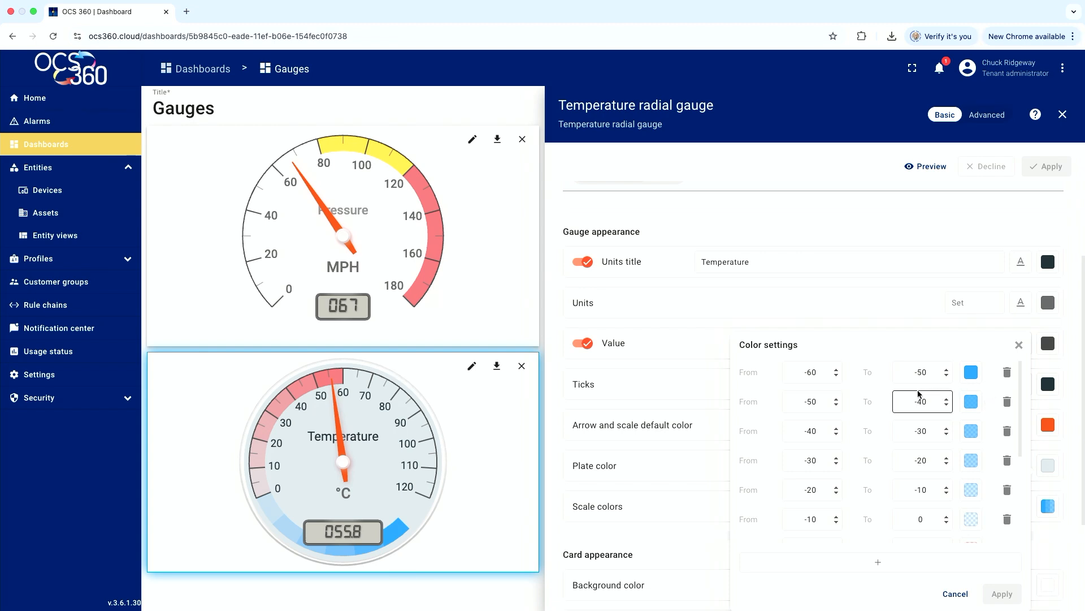
left_click(803, 373)
left_click_drag(803, 373, 824, 372)
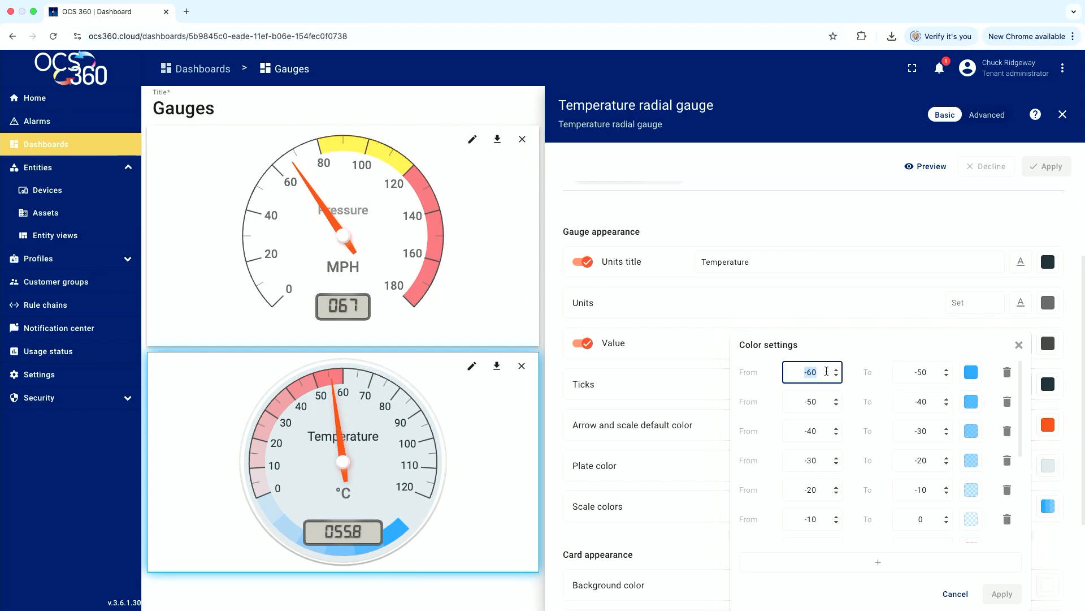
type("50")
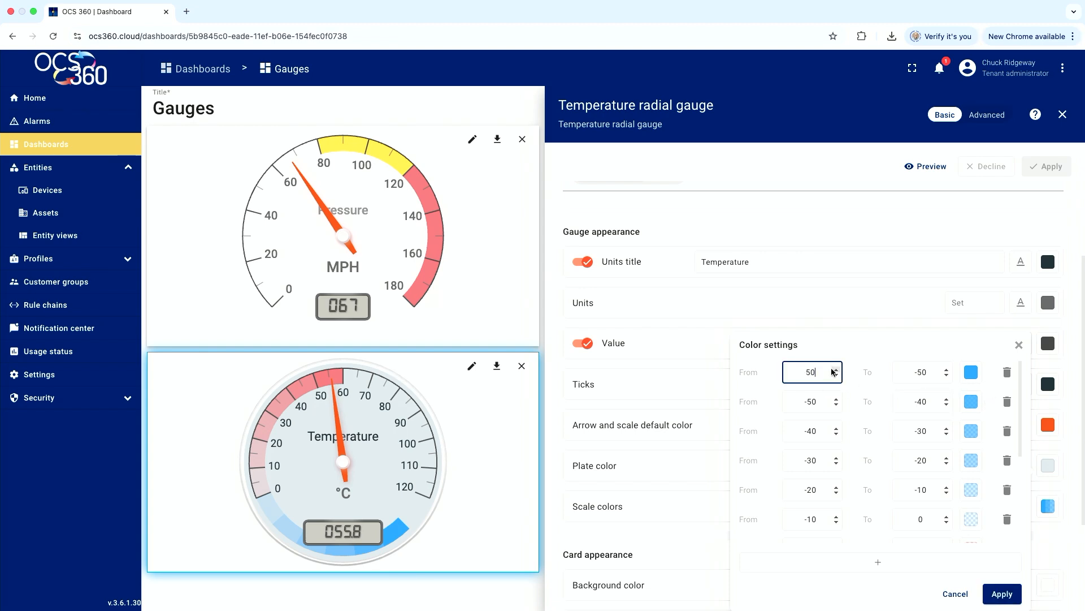
key("Tab")
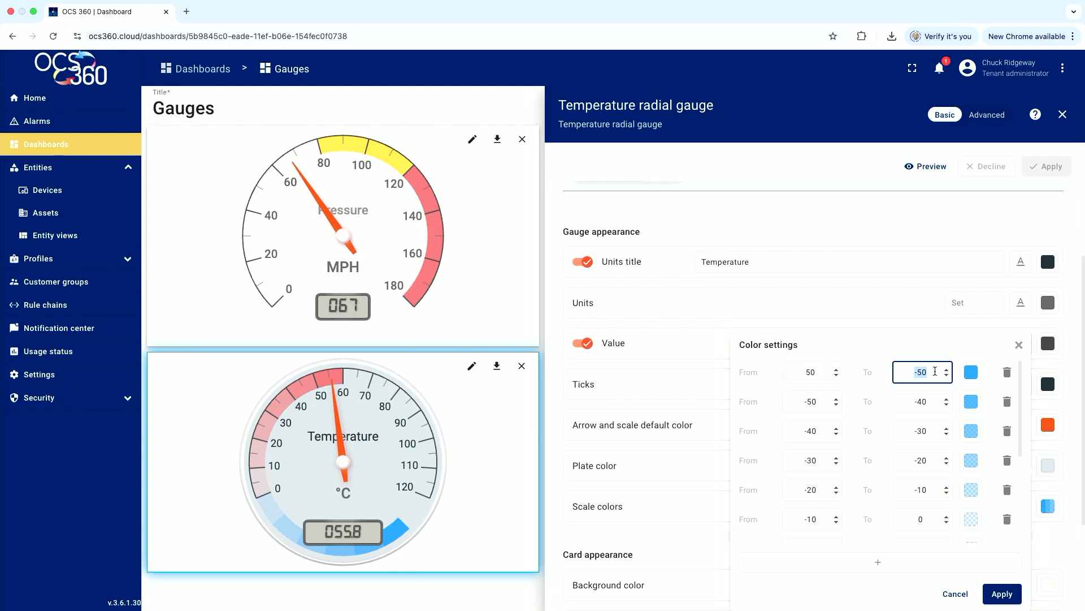
type("70")
- Delete all scale color ranges between the first blue range and the last red range
left_click(1006, 402)
left_click(1006, 402)
left_click(1006, 403)
left_click(1007, 402)
left_click(1007, 402)
left_click(1007, 403)
left_click(1007, 404)
left_click(1008, 403)
left_click(1009, 403)
left_click(1010, 402)
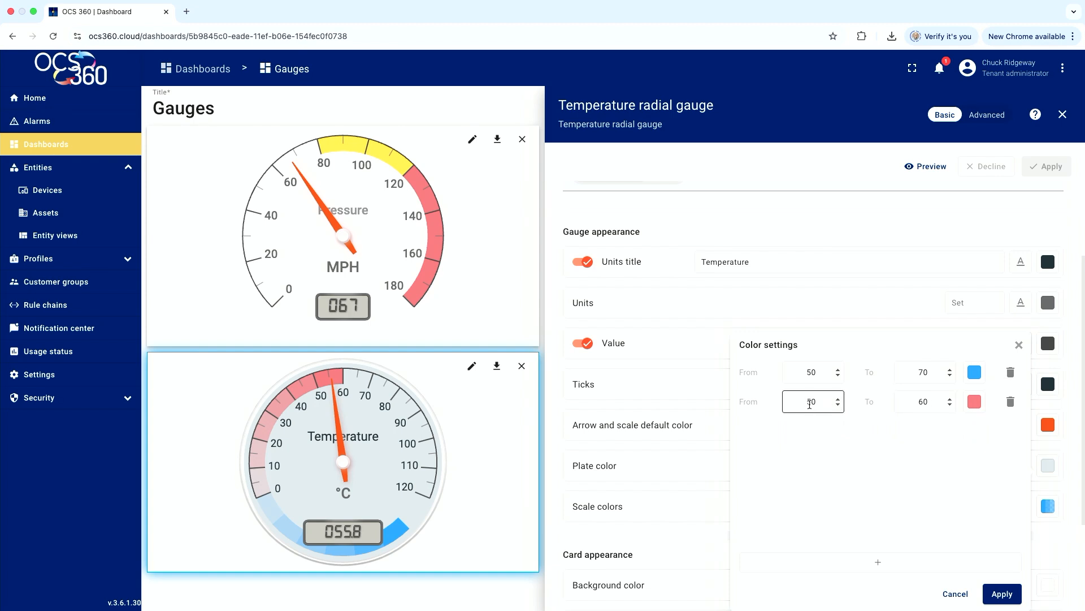
- Set the remaining red scale color range from 90 to 120 and apply the color settings
double_click(831, 401)
type("90")
double_click(910, 402)
type("120")
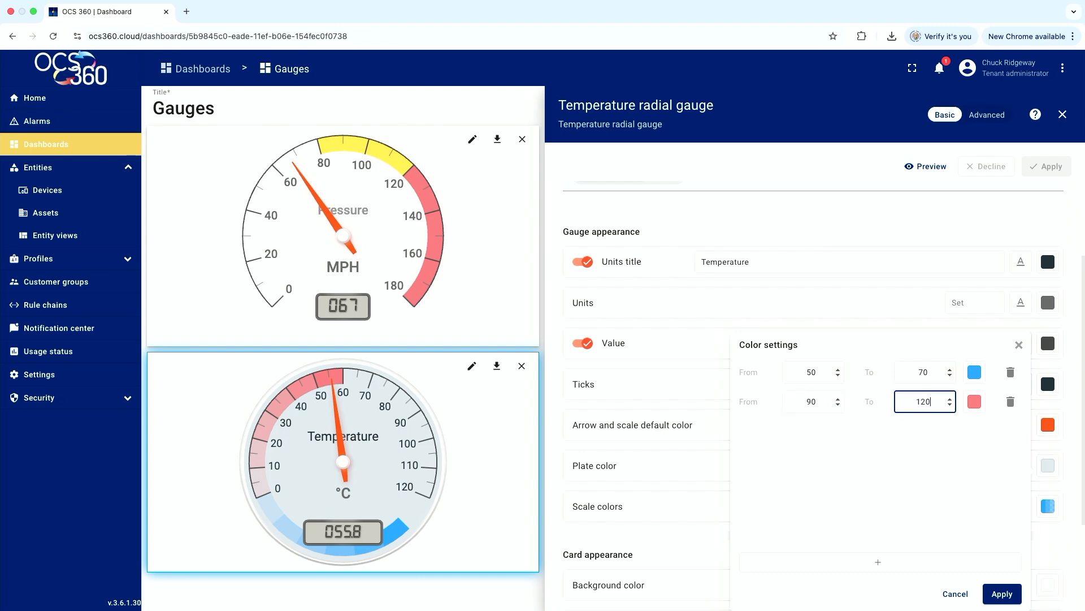
left_click(1001, 595)
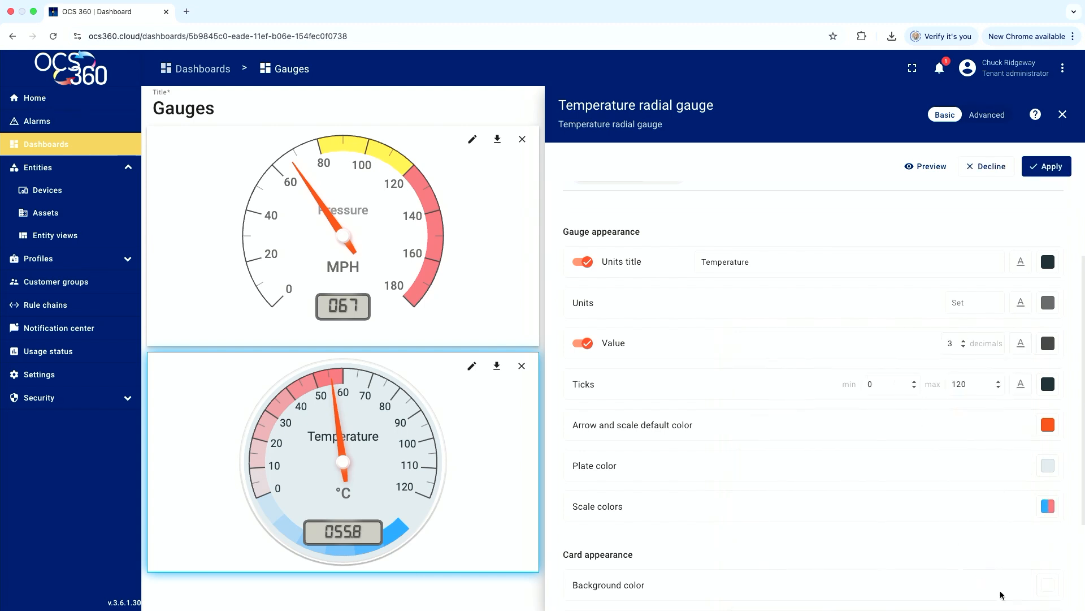
- Apply the Temperature gauge's changes, close its settings and save the Gauges dashboard
left_click(1058, 167)
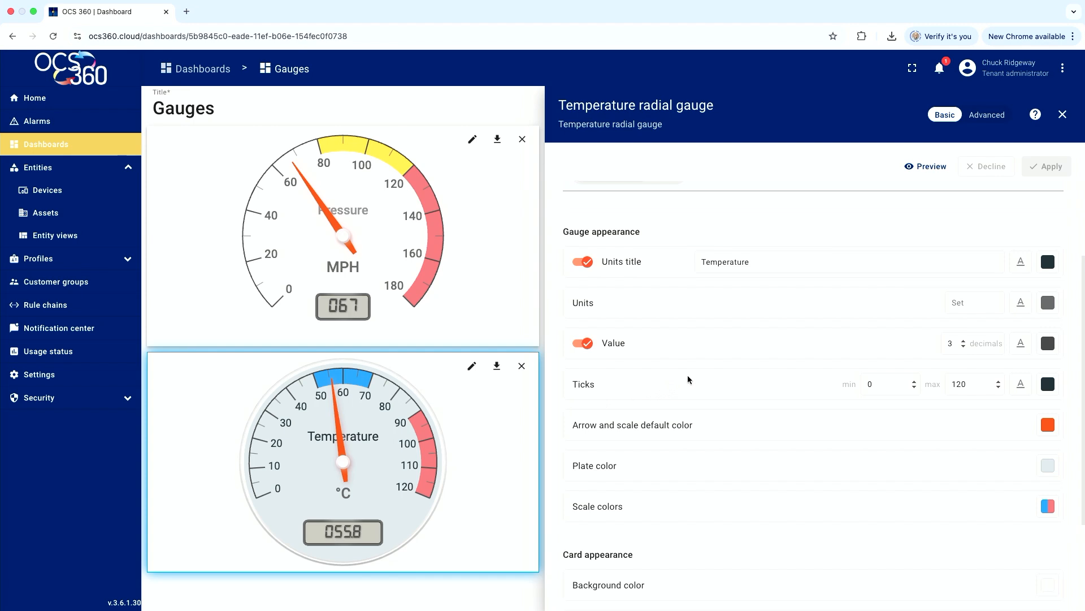
left_click(511, 456)
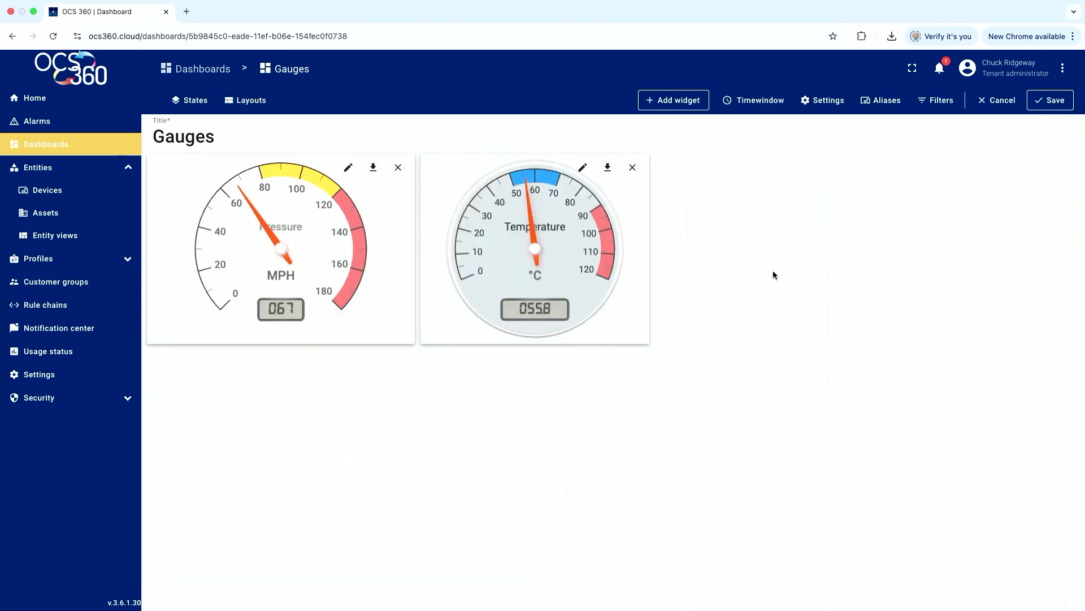
left_click(1049, 101)
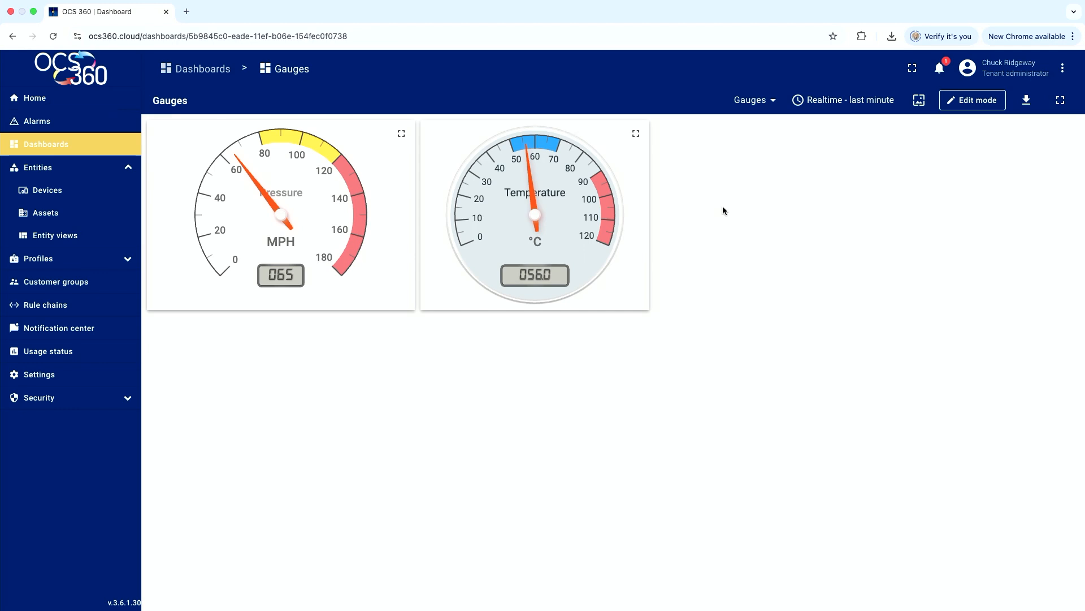
- Return to the dashboards list and create a new dashboard titled Process History
left_click(53, 150)
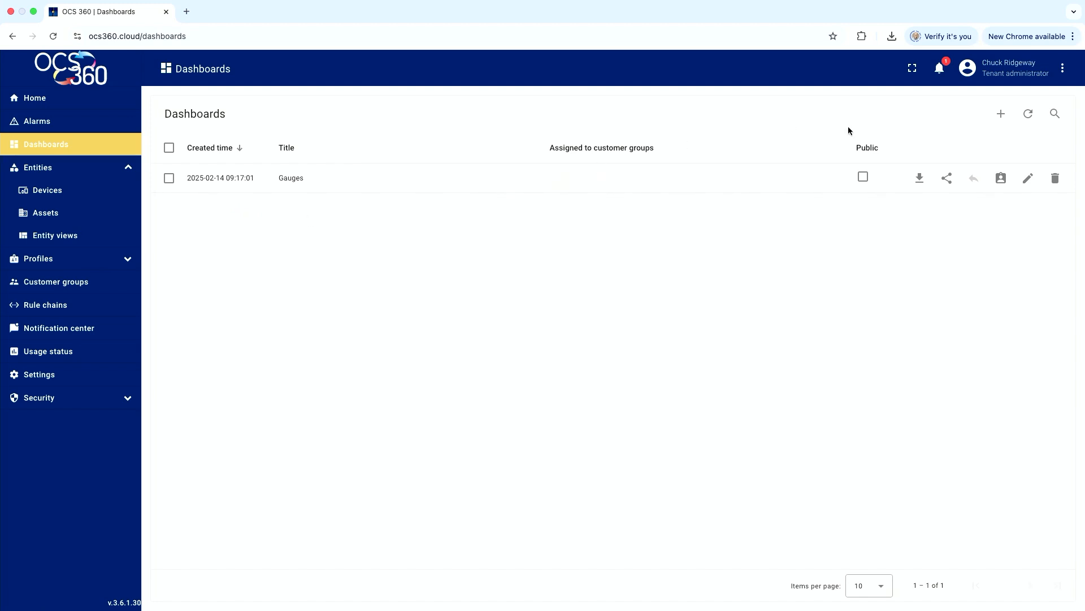
left_click(1000, 114)
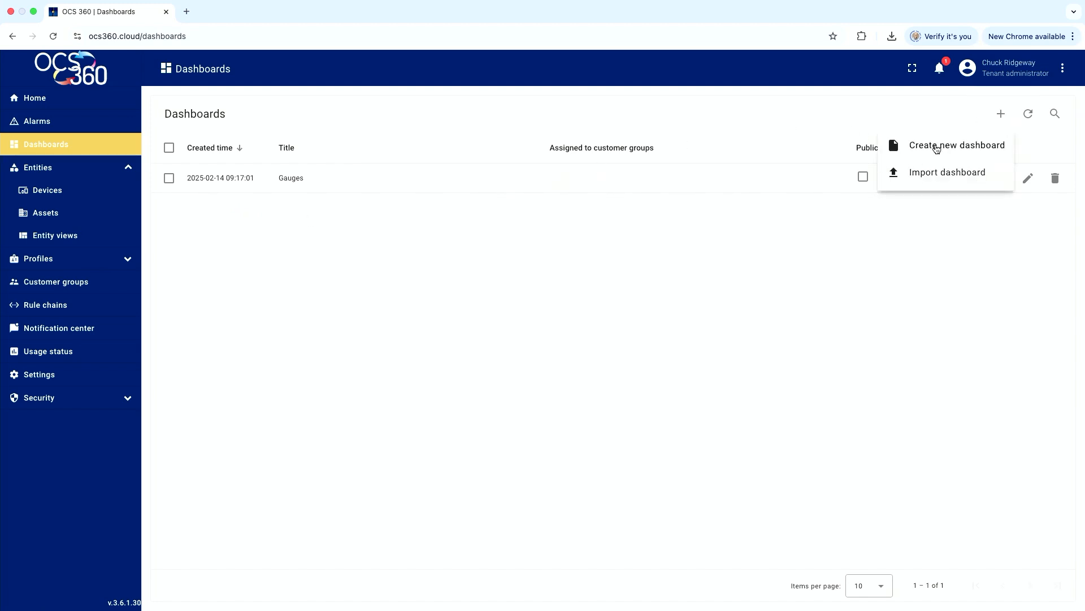
left_click(938, 148)
left_click(365, 209)
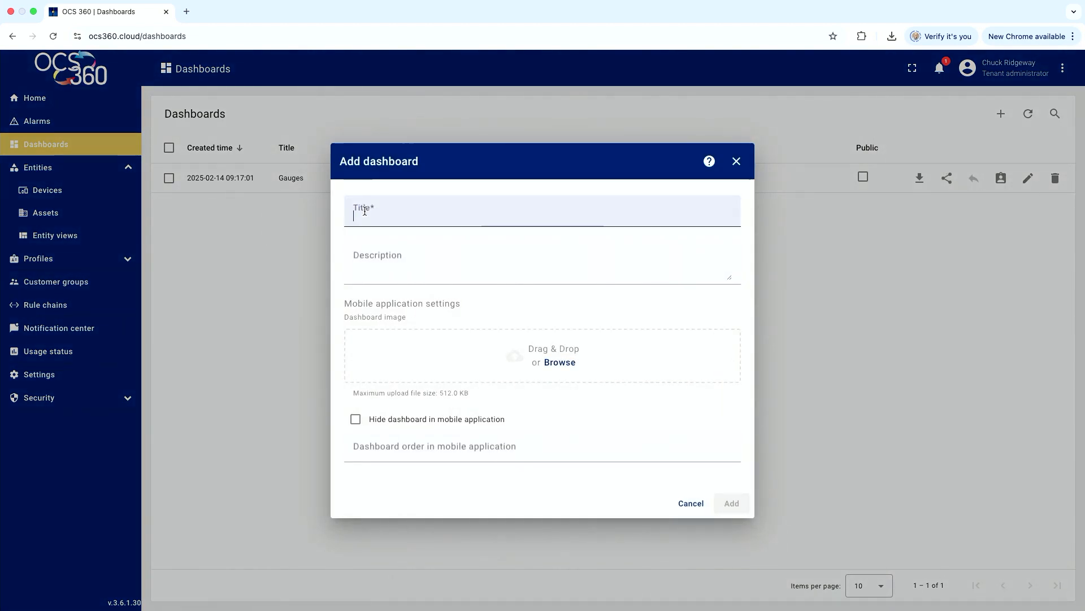
type("Pr")
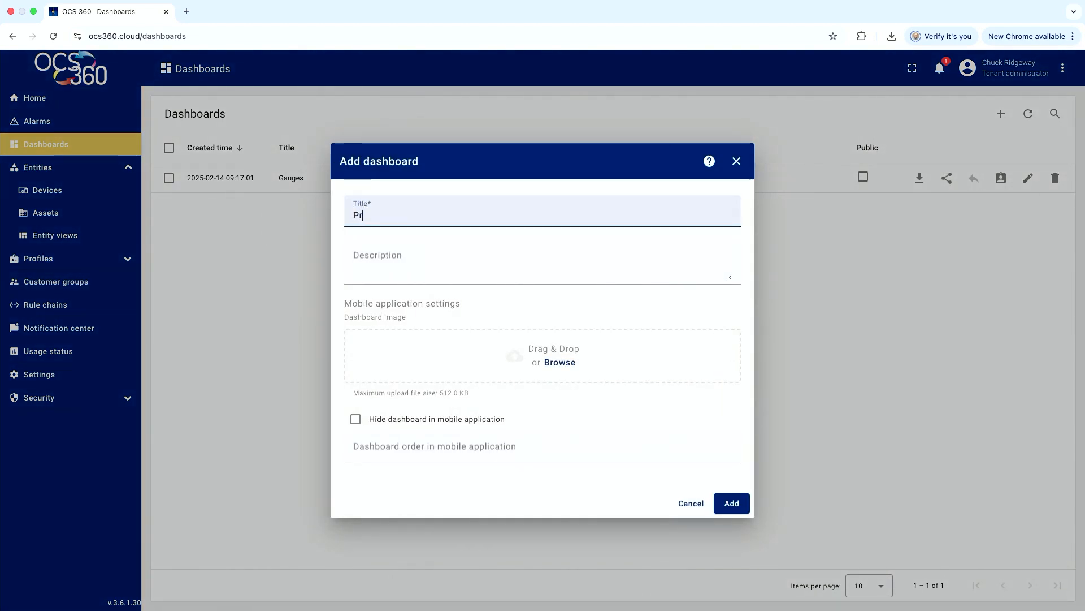
type("ocess History")
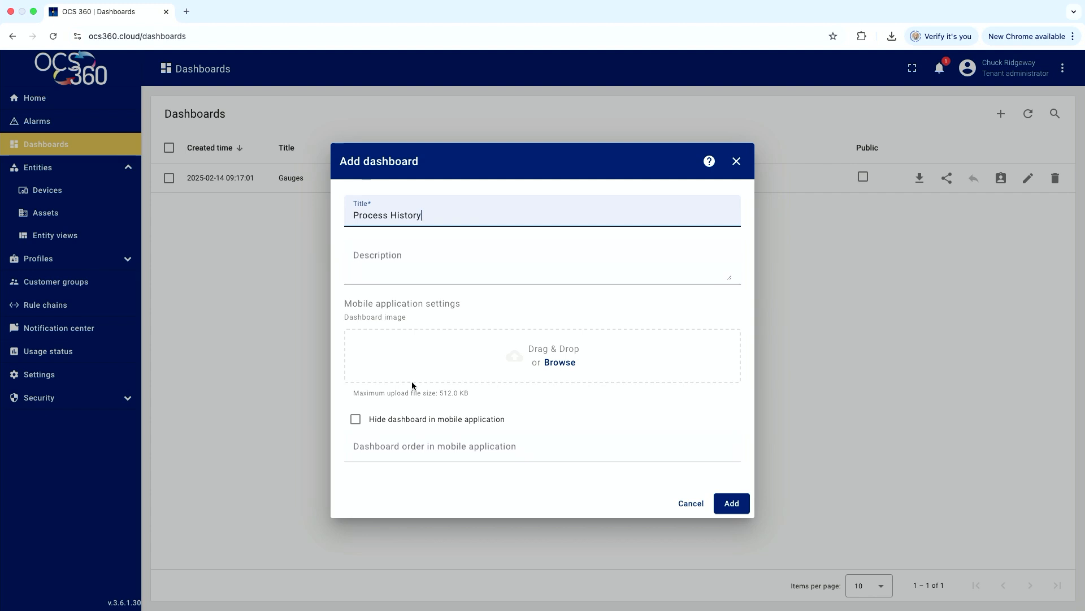
left_click(729, 506)
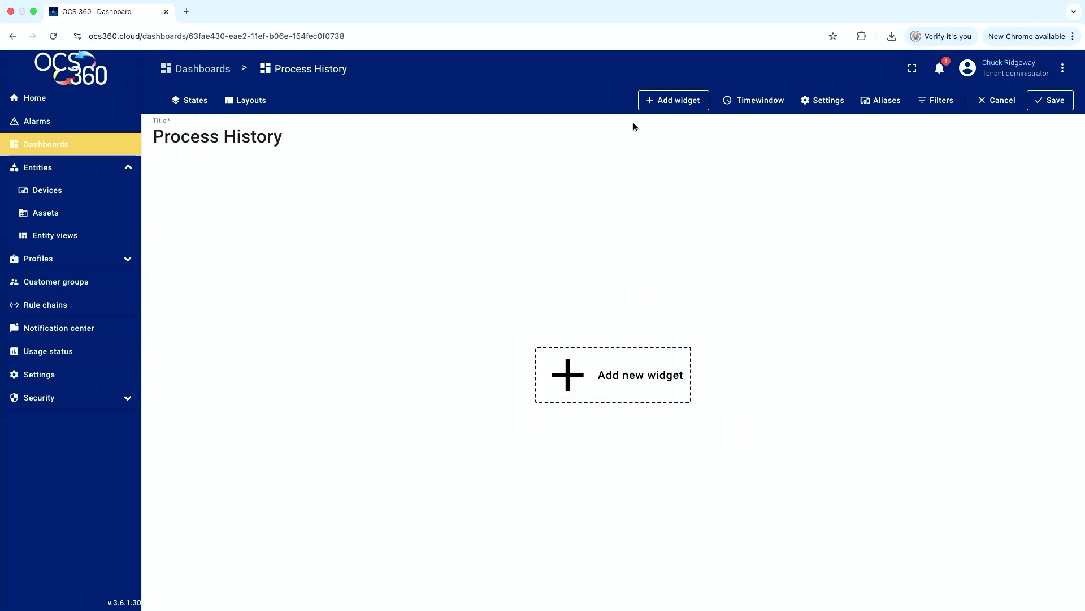
- Start a Timeseries Line Chart widget from the Charts bundle on the Process History dashboard
left_click(570, 380)
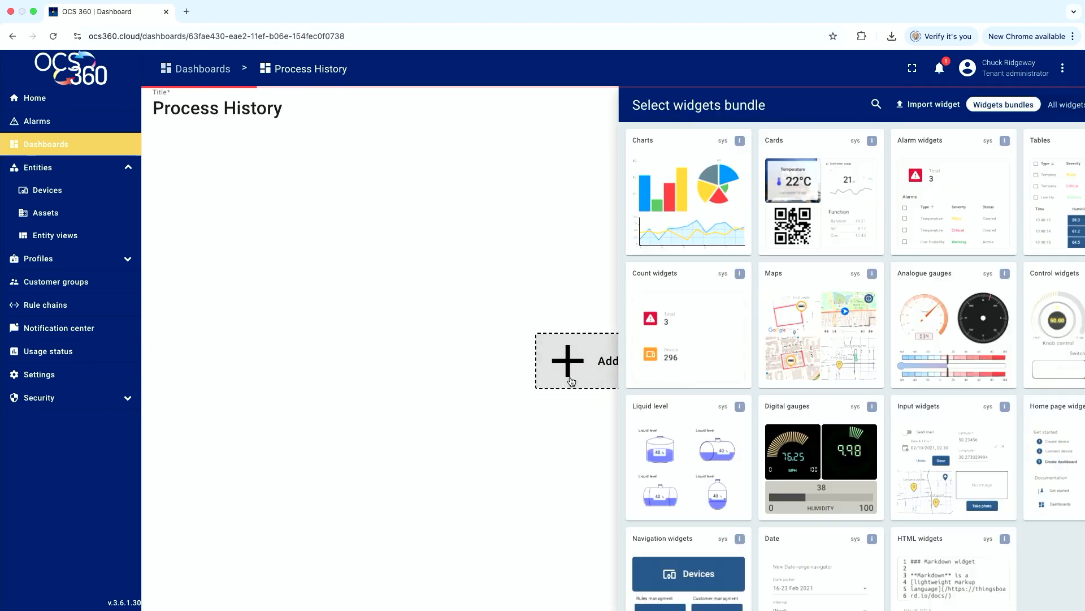
left_click(627, 164)
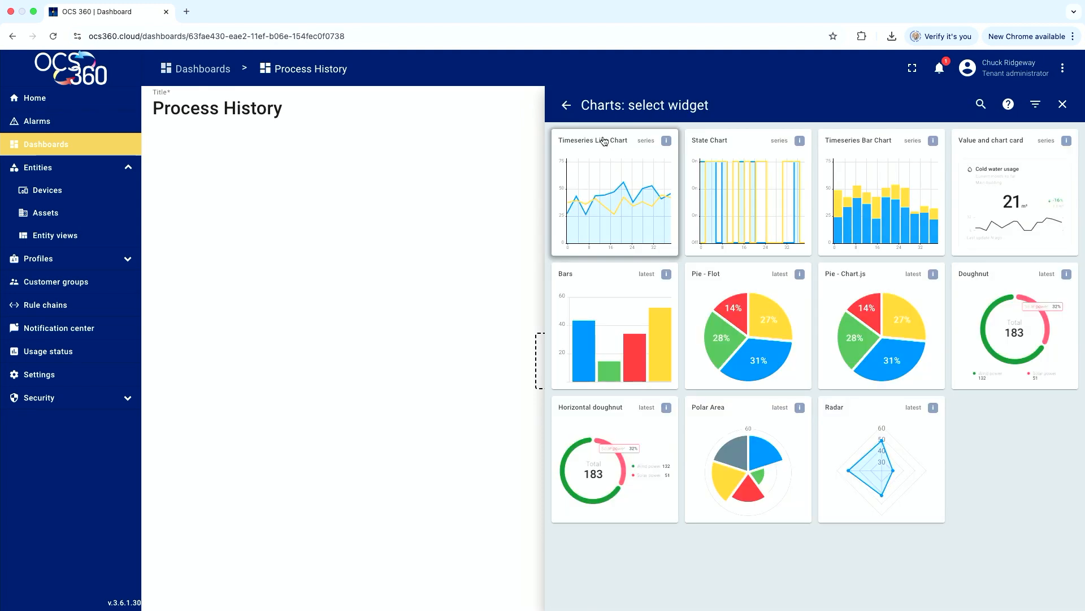
left_click(603, 191)
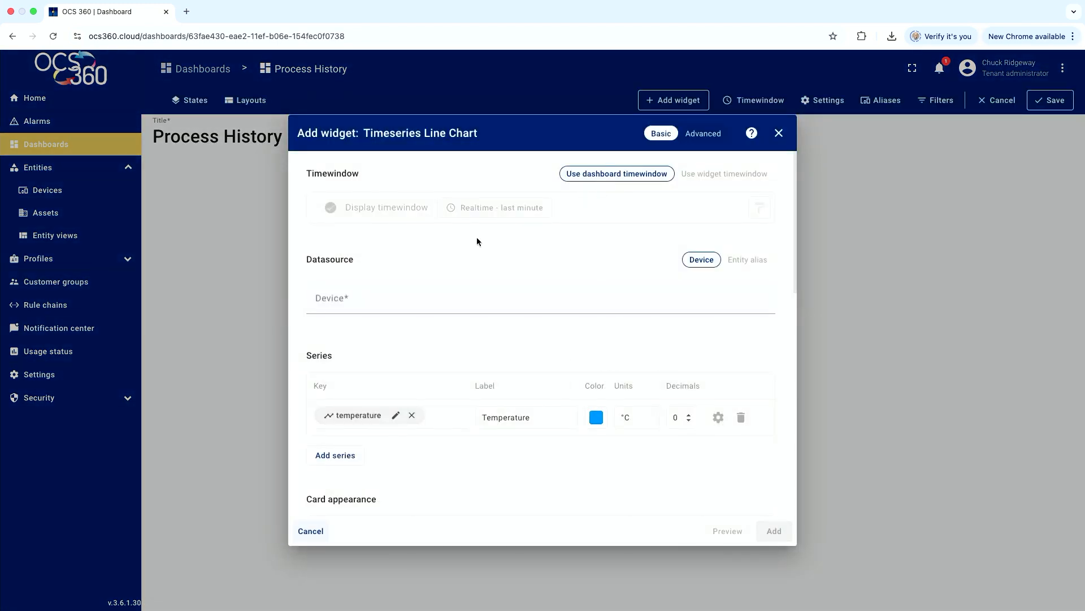
- In the line chart's advanced data settings, use the widget's own timewindow and choose EpoxyMatic as the datasource device
left_click(705, 136)
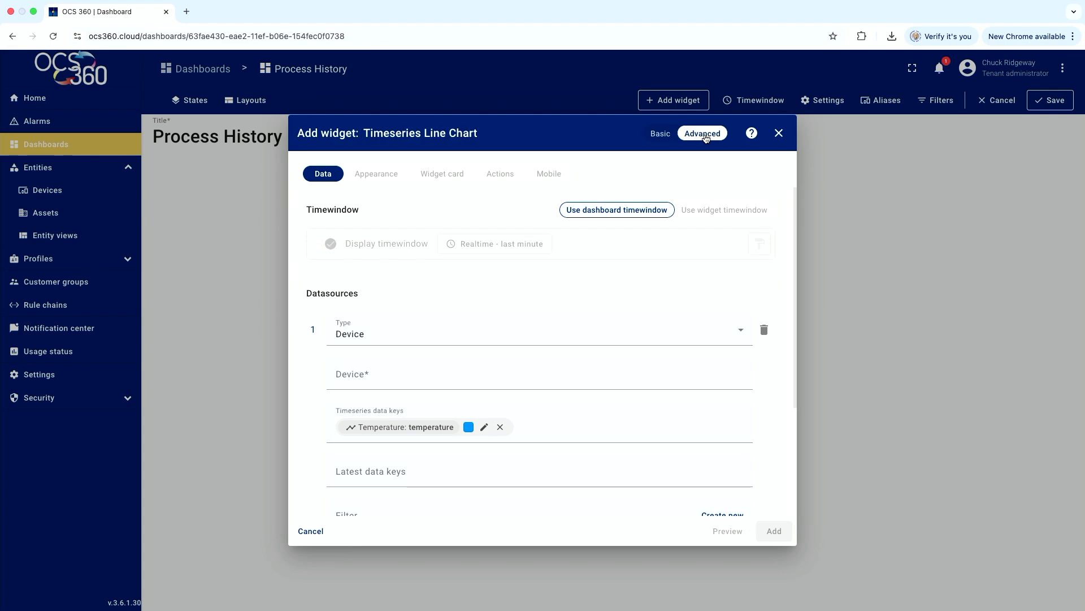
left_click(717, 215)
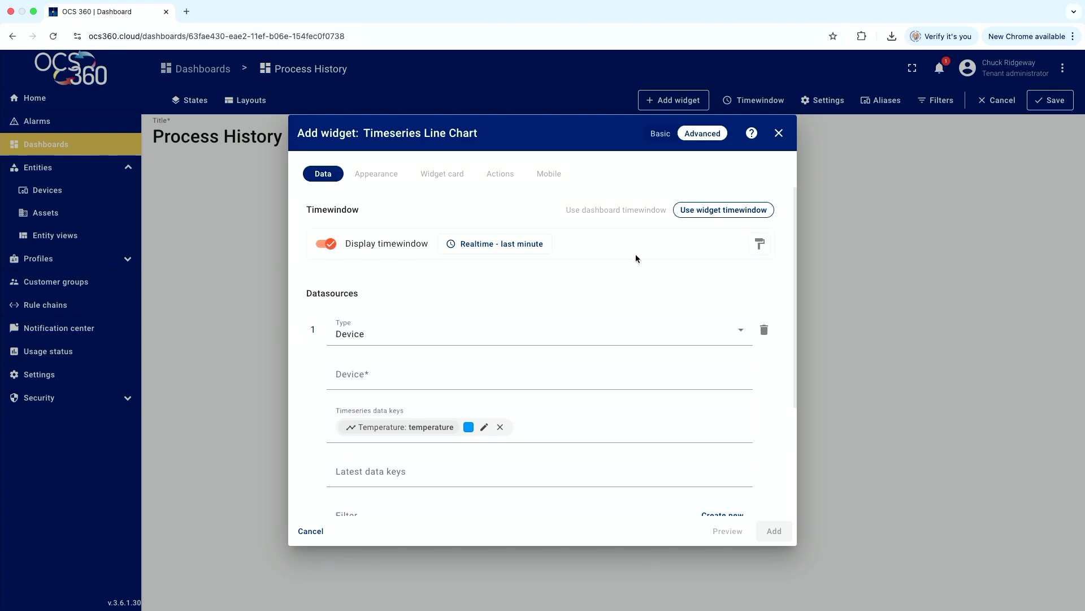
left_click(355, 337)
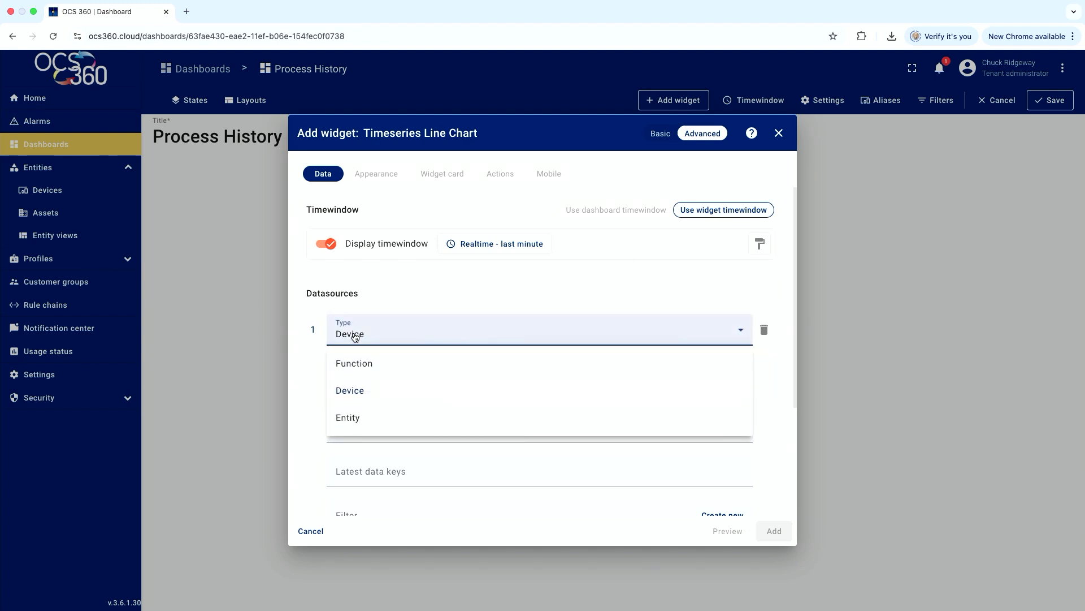
left_click(354, 334)
left_click(351, 377)
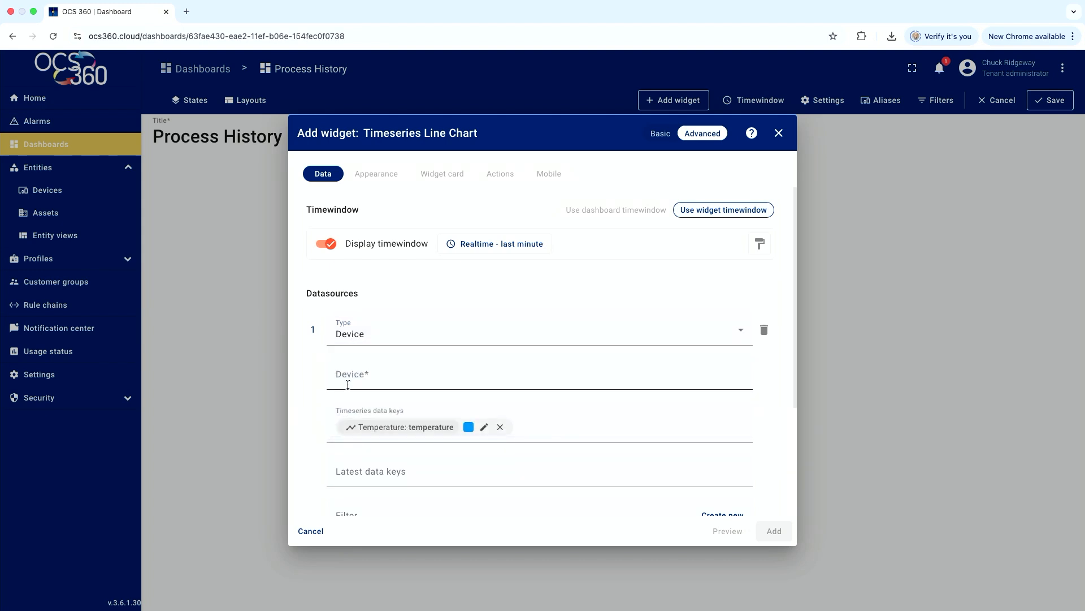
left_click(354, 407)
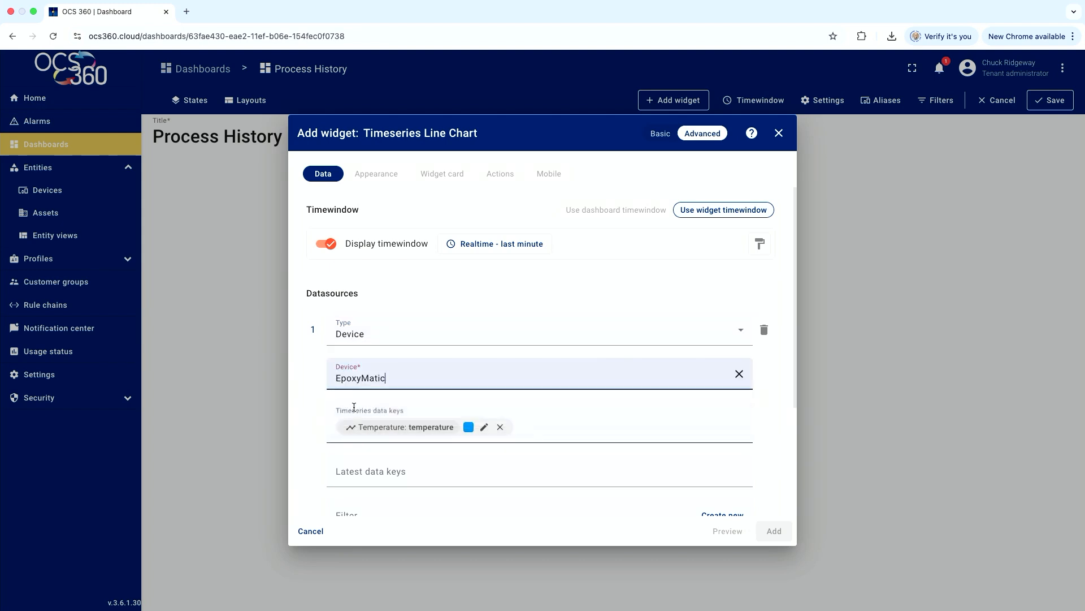
- Replace the chart's default temperature data key with the timeseries keys Temperature, Temp_Setpoint and Pressure
left_click(501, 428)
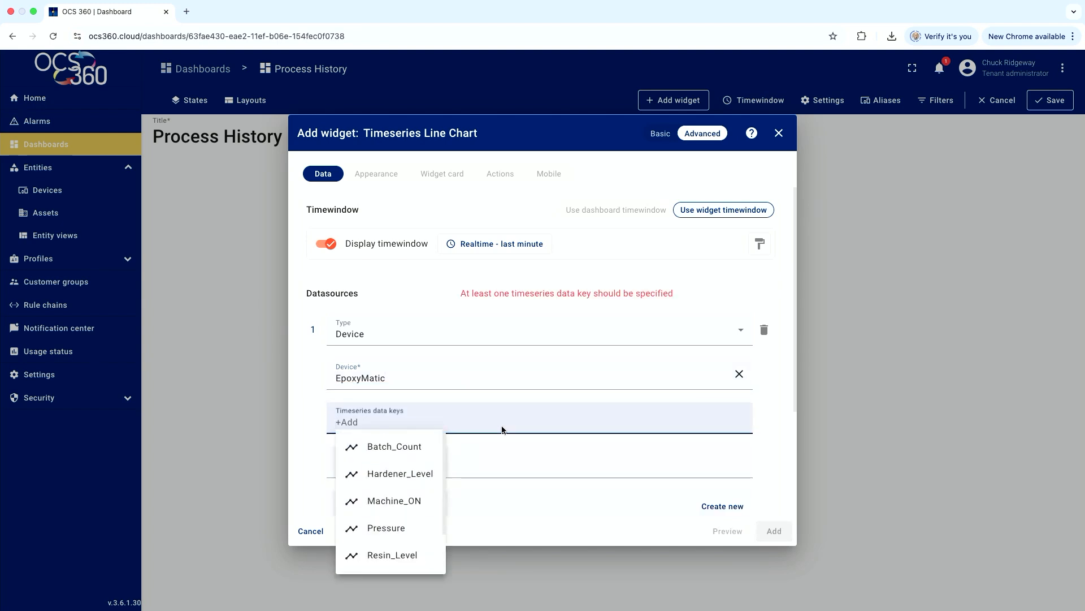
scroll(416, 497, "down", 2)
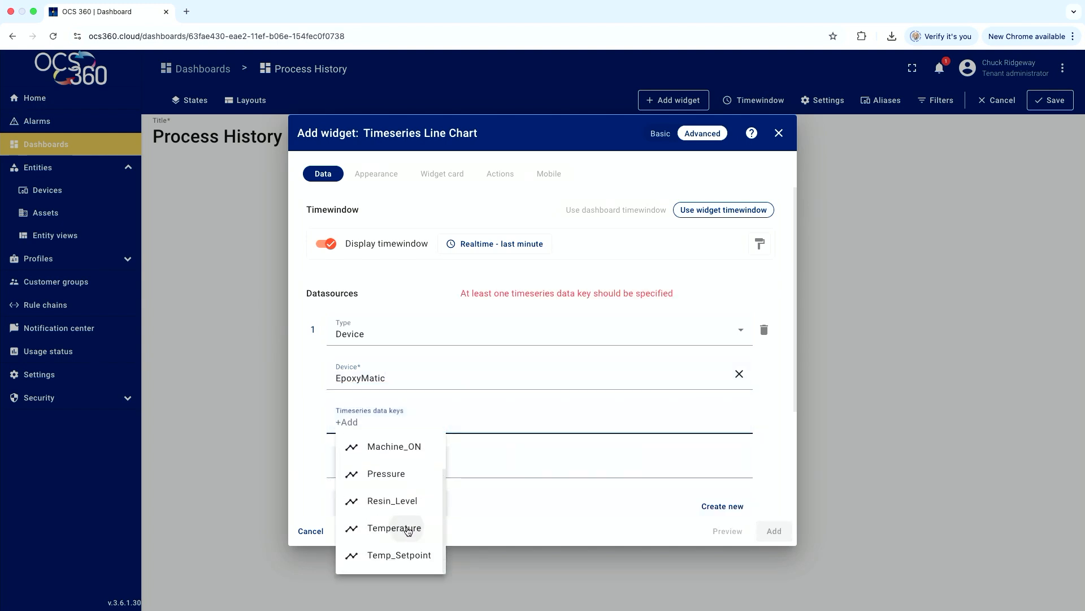
left_click(408, 527)
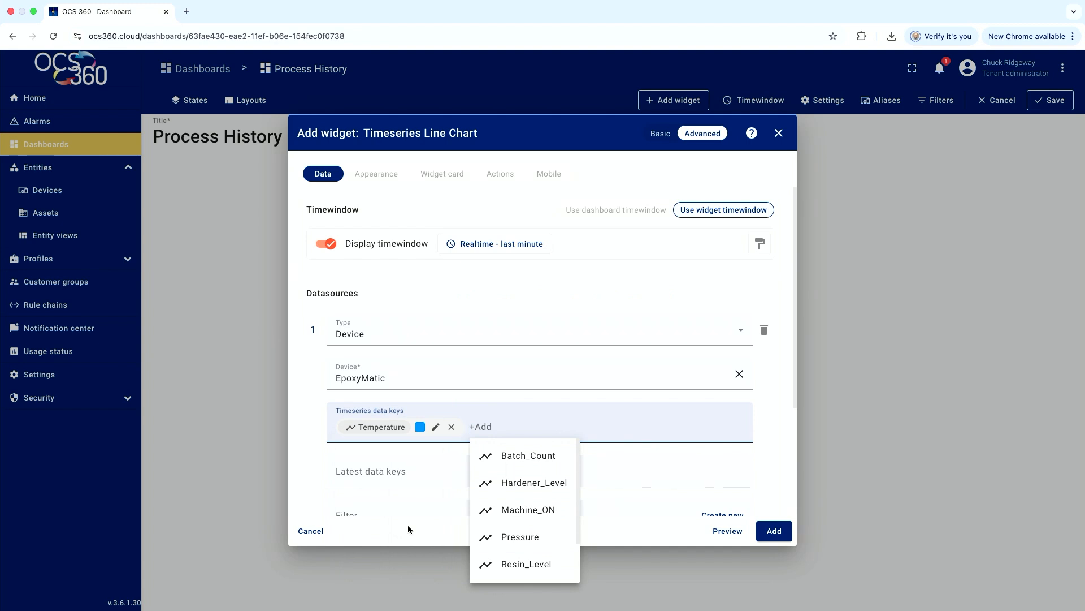
scroll(516, 500, "down", 2)
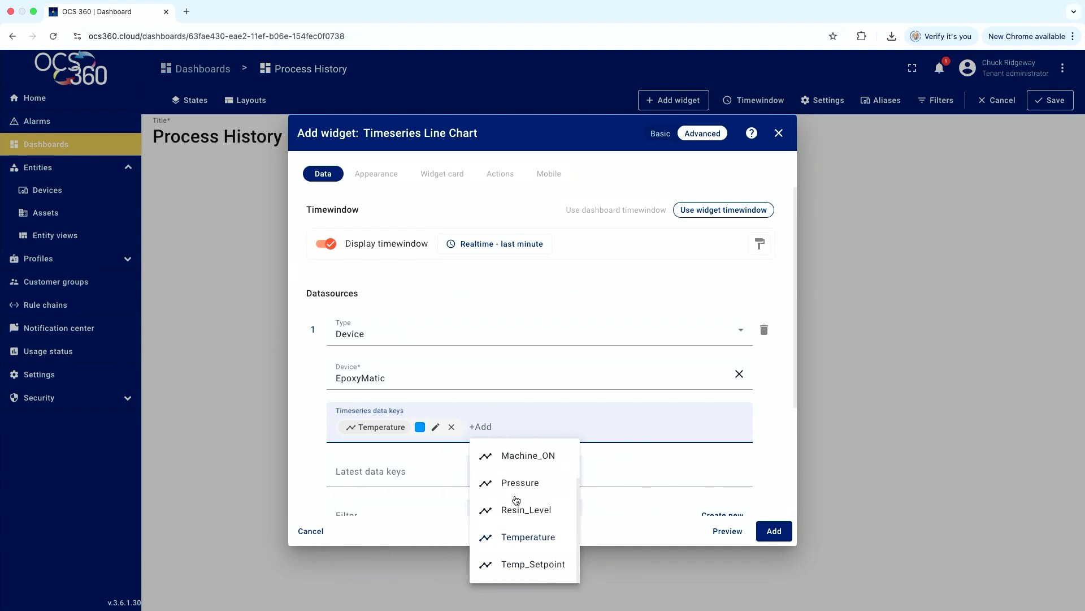
left_click(539, 564)
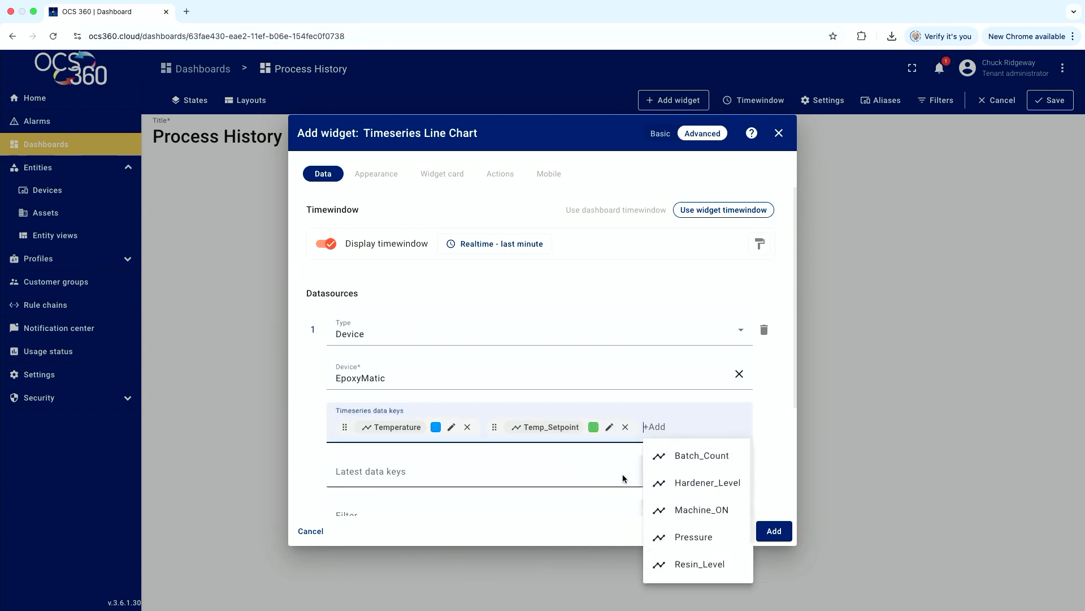
left_click(698, 534)
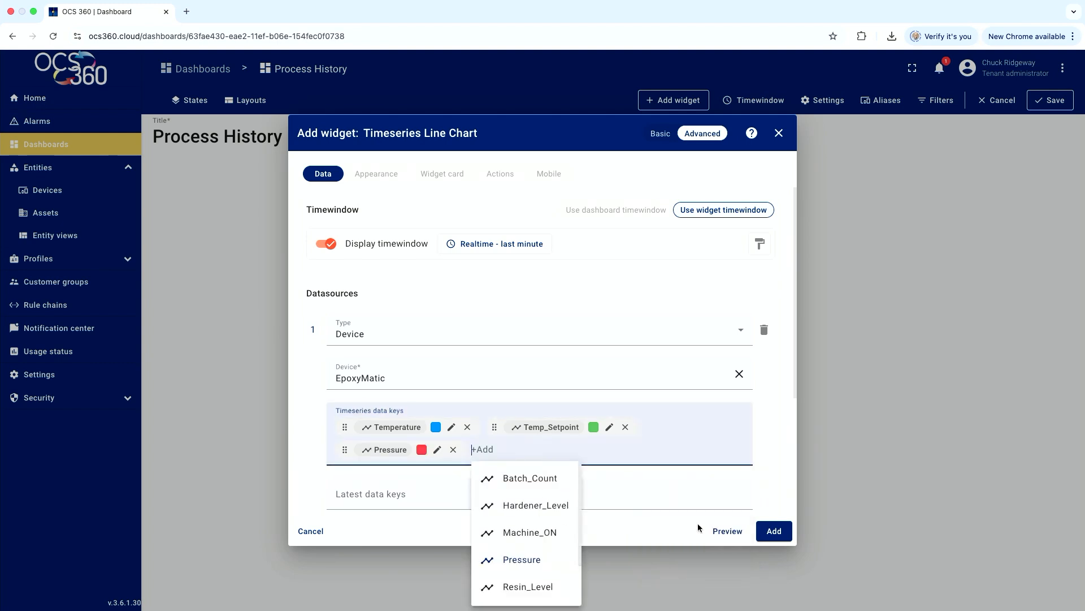
left_click(673, 493)
left_click(713, 450)
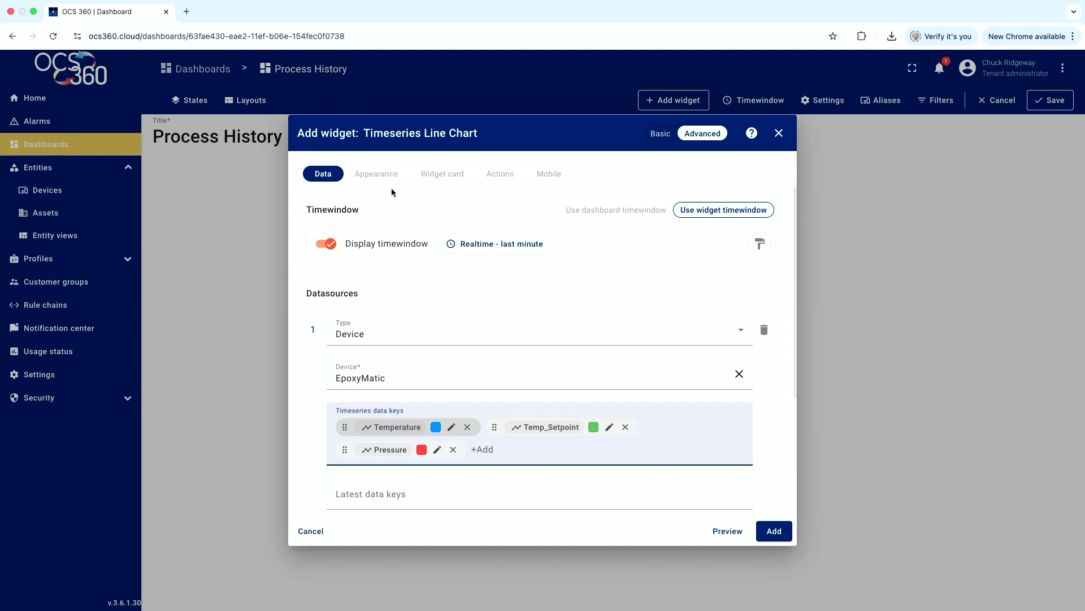
- Enable widget data export in the line chart's widget card settings
left_click(435, 180)
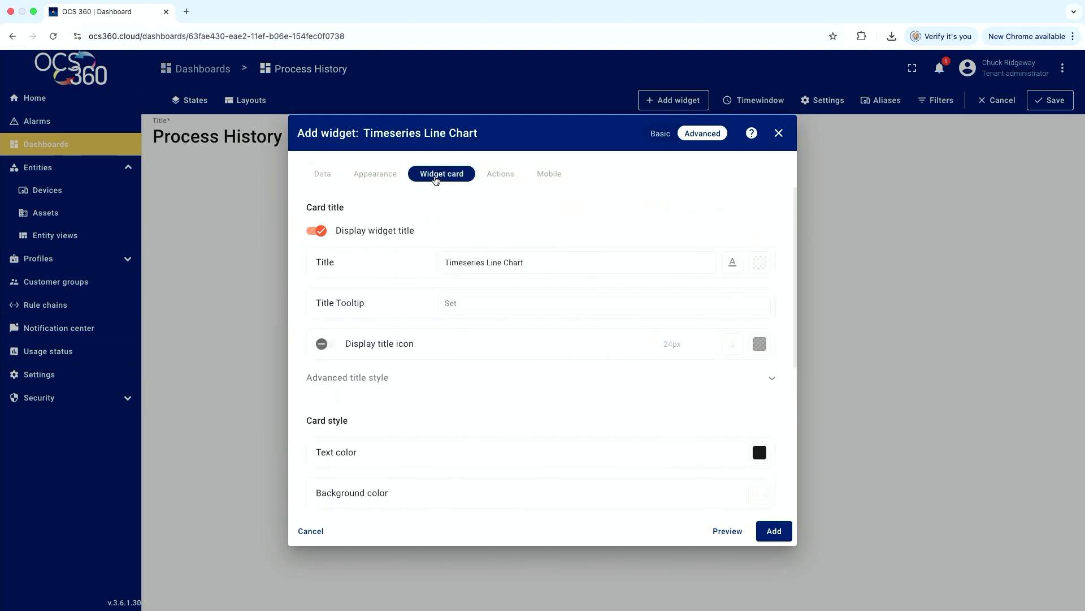
scroll(529, 368, "down", 5)
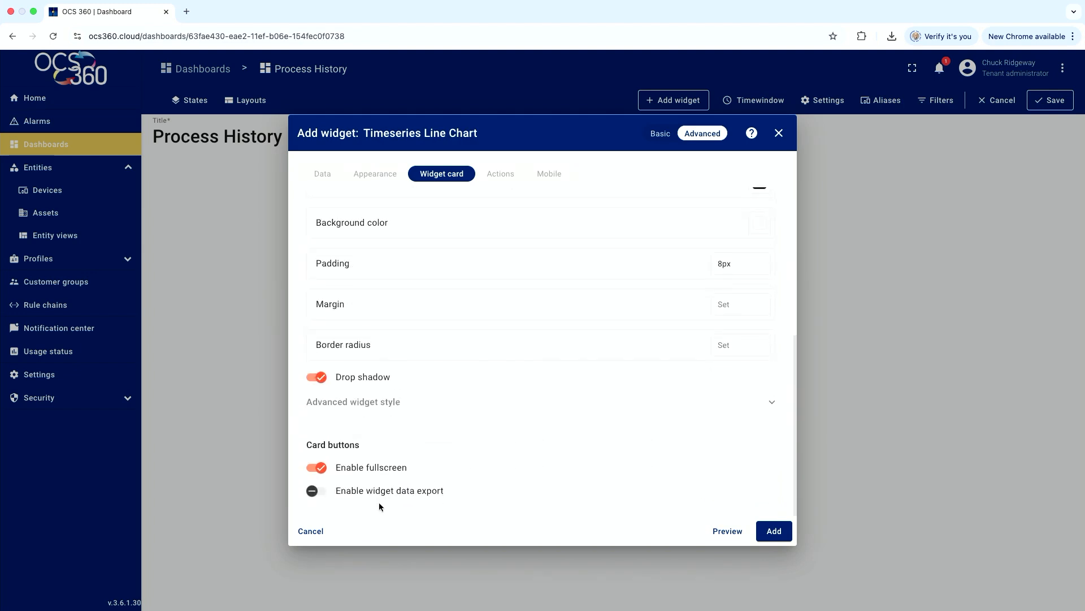
left_click(322, 491)
scroll(576, 371, "up", 1)
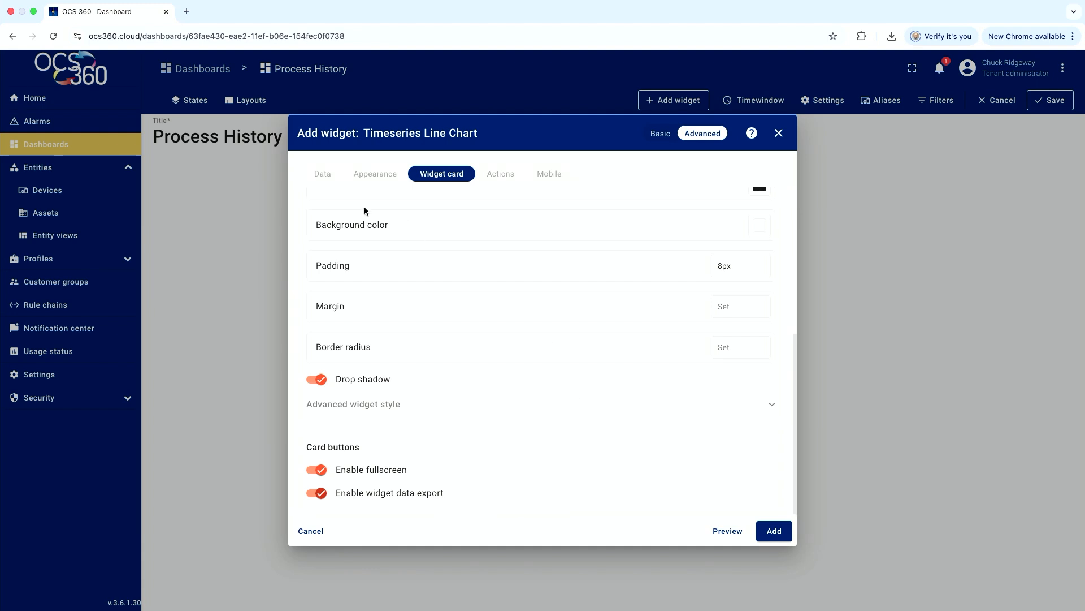
- Set the chart's realtime timewindow to the last 1 day and add the widget to the dashboard
left_click(321, 177)
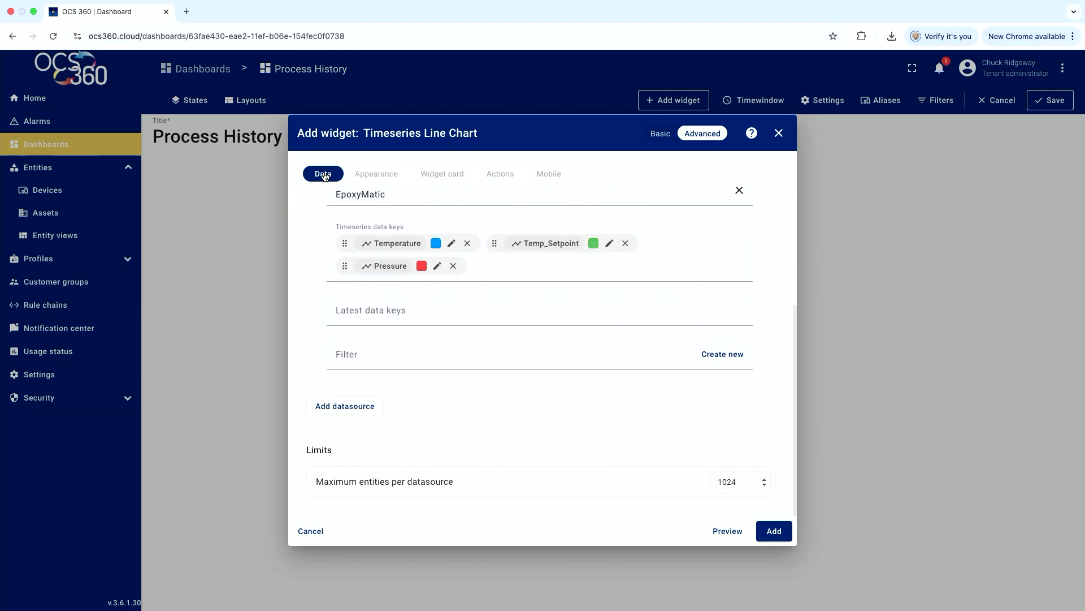
scroll(487, 315, "up", 3)
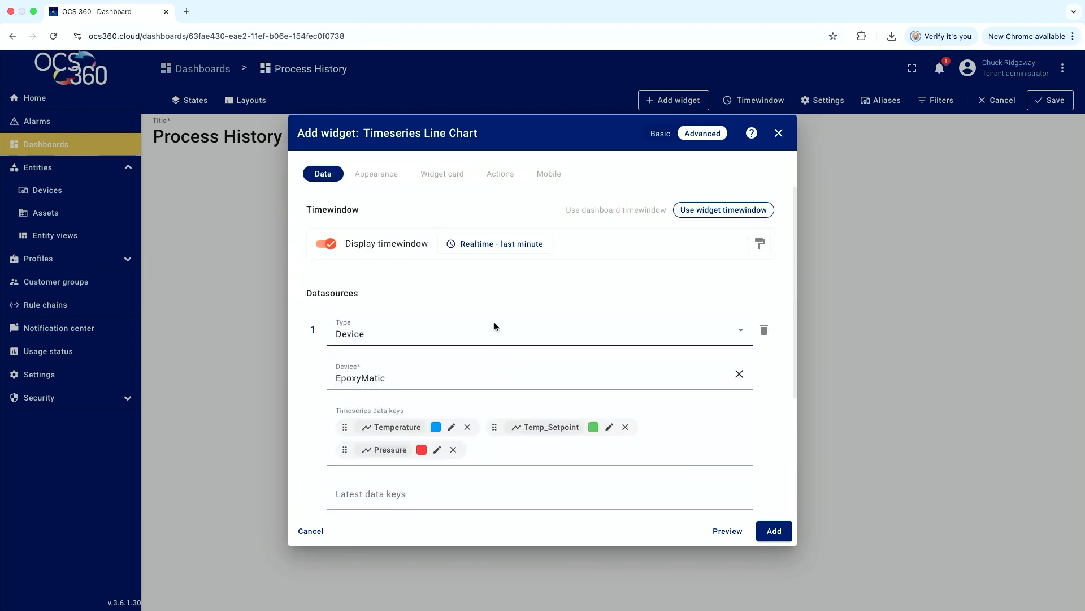
left_click(501, 245)
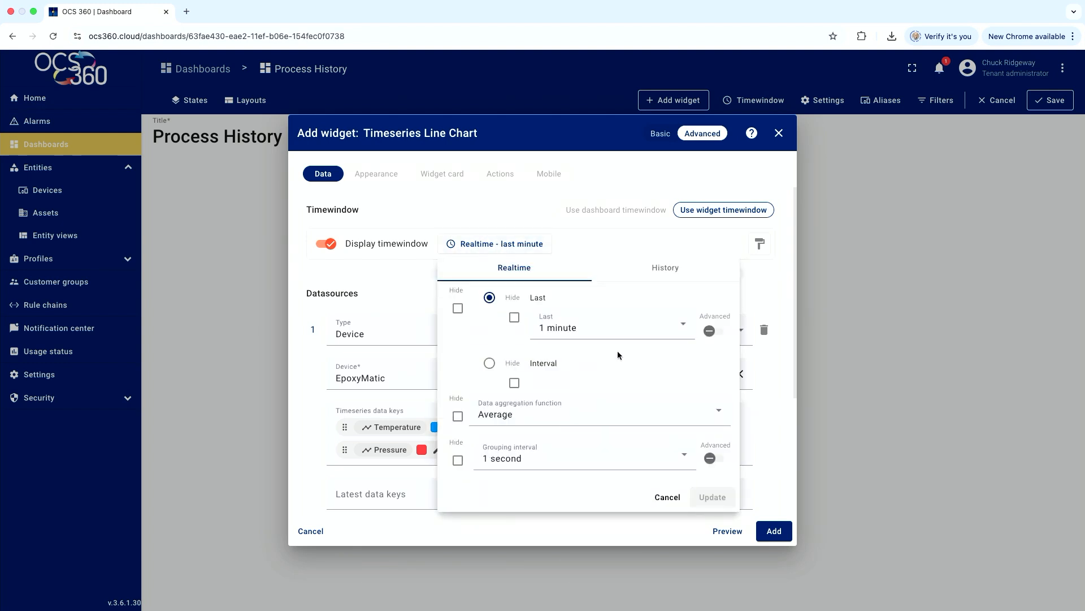
left_click(684, 327)
scroll(656, 381, "down", 1)
scroll(656, 383, "down", 5)
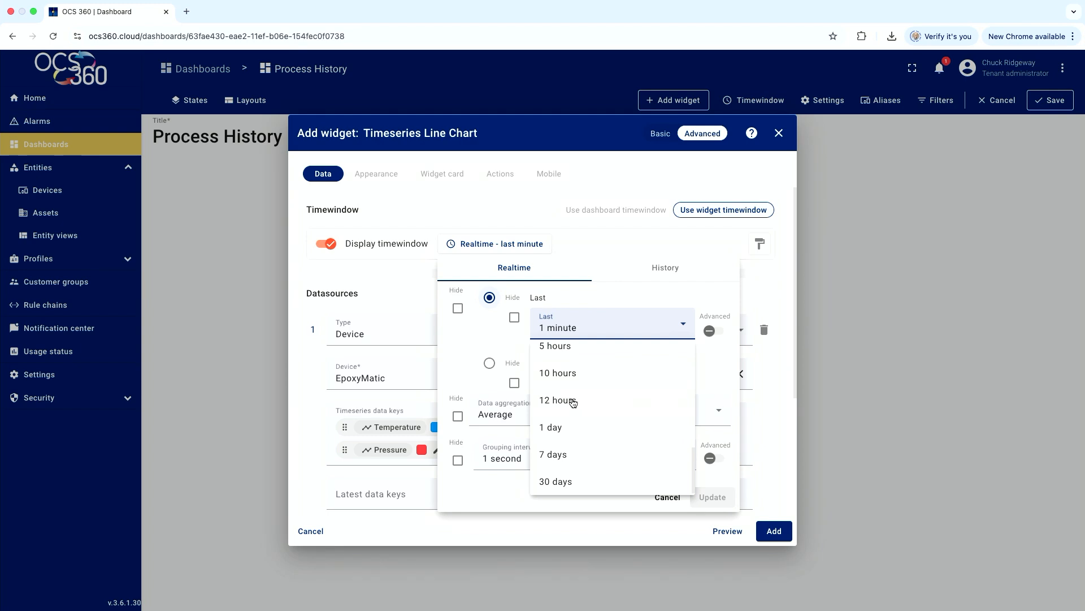
left_click(554, 425)
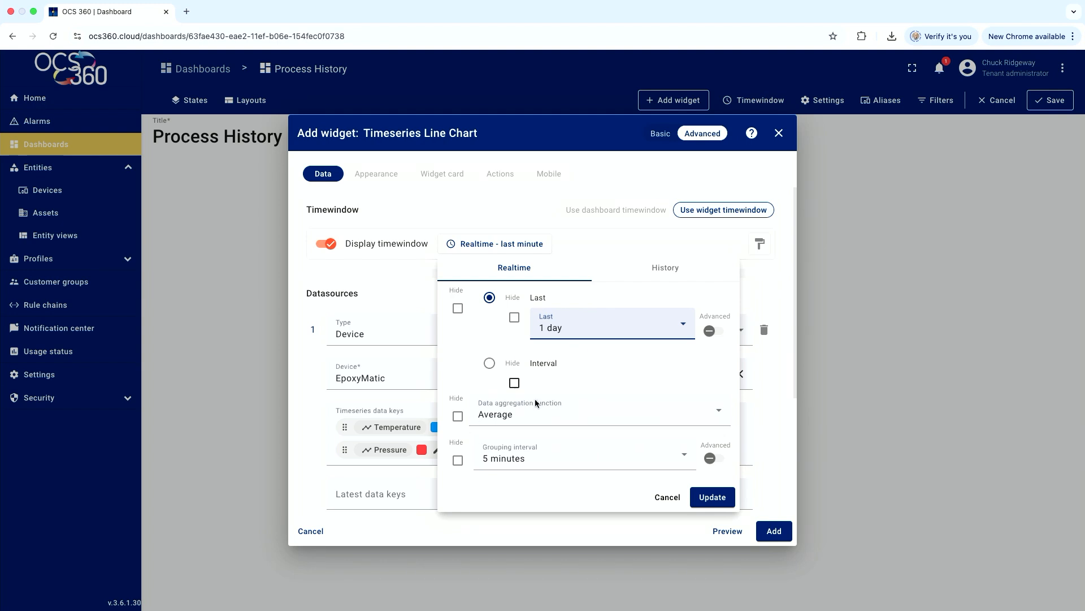
left_click(703, 497)
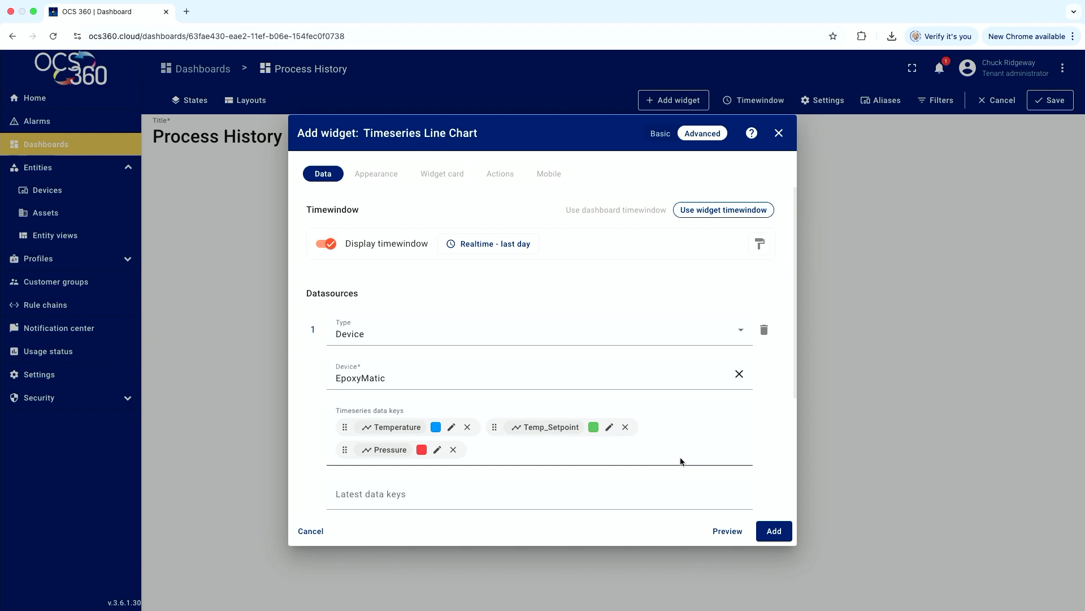
left_click(770, 532)
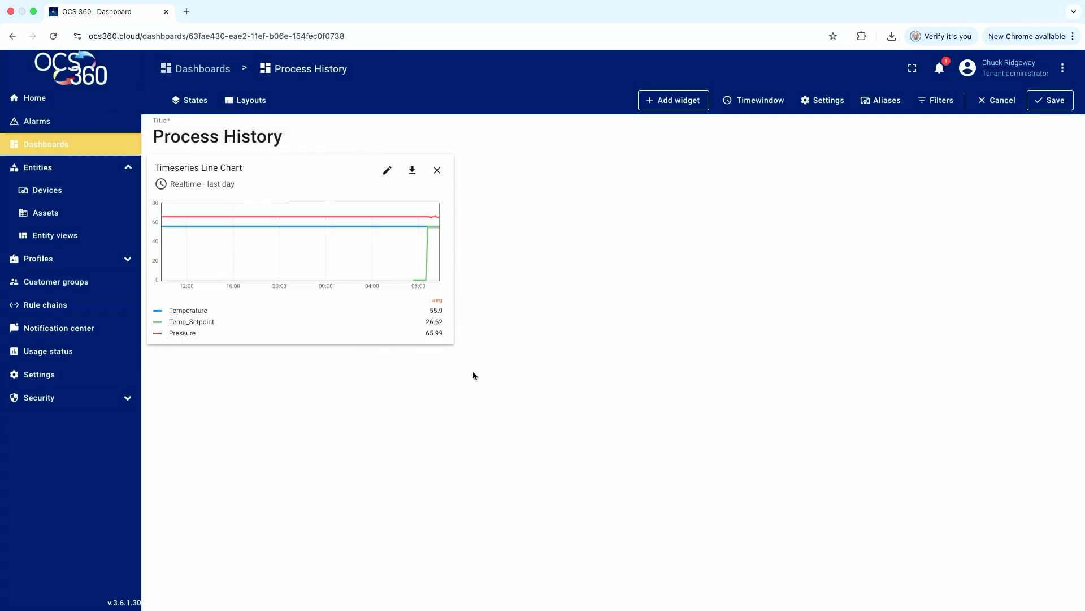
- Enlarge the line chart to nearly the full dashboard width and save the Process History dashboard
left_click_drag(452, 343, 983, 499)
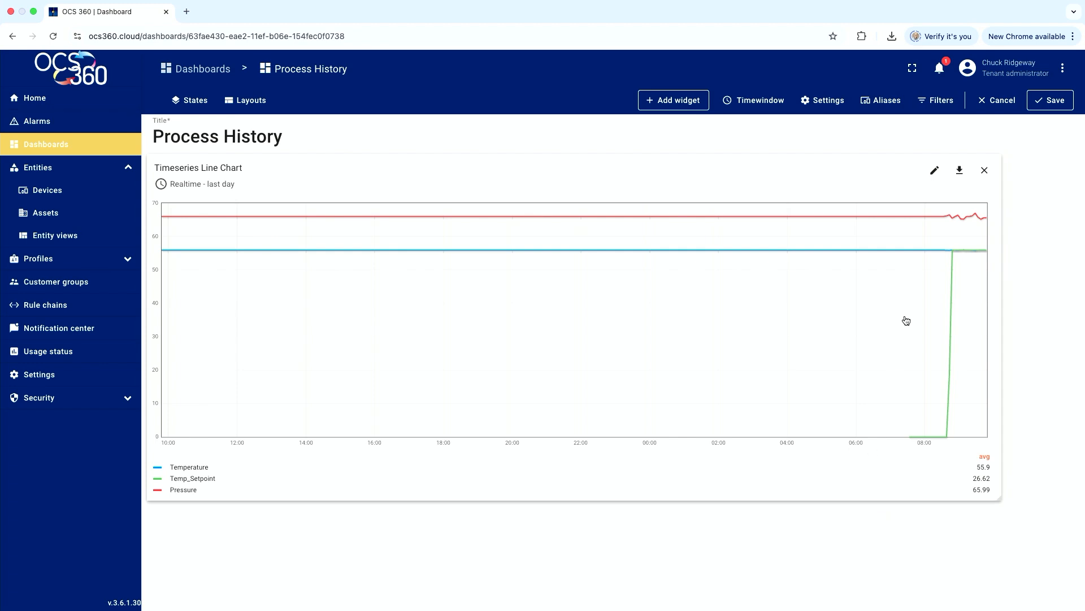
left_click(1047, 103)
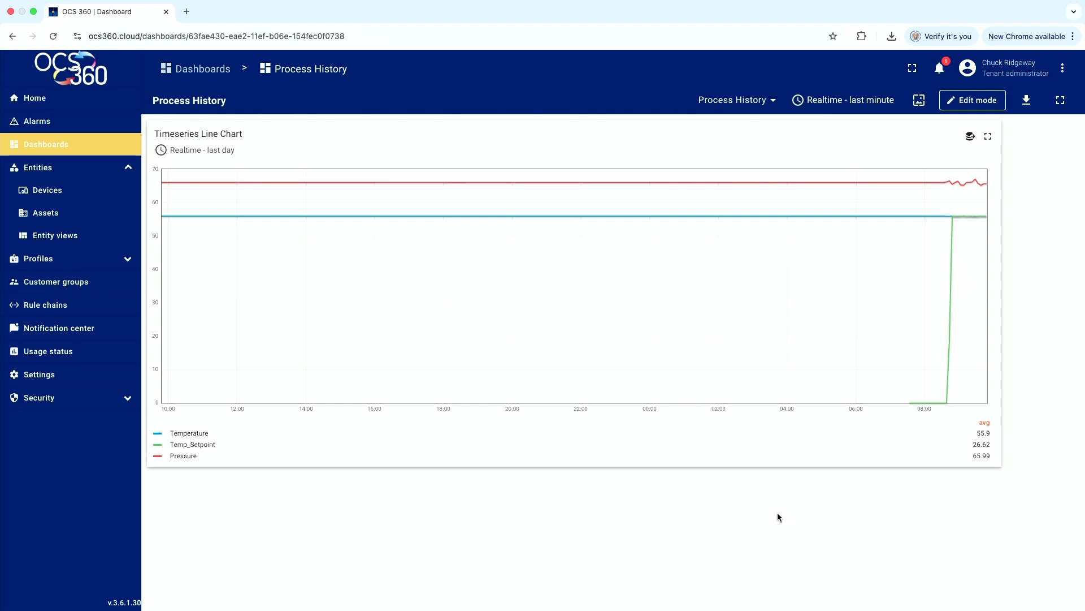
mouse_move(936, 260)
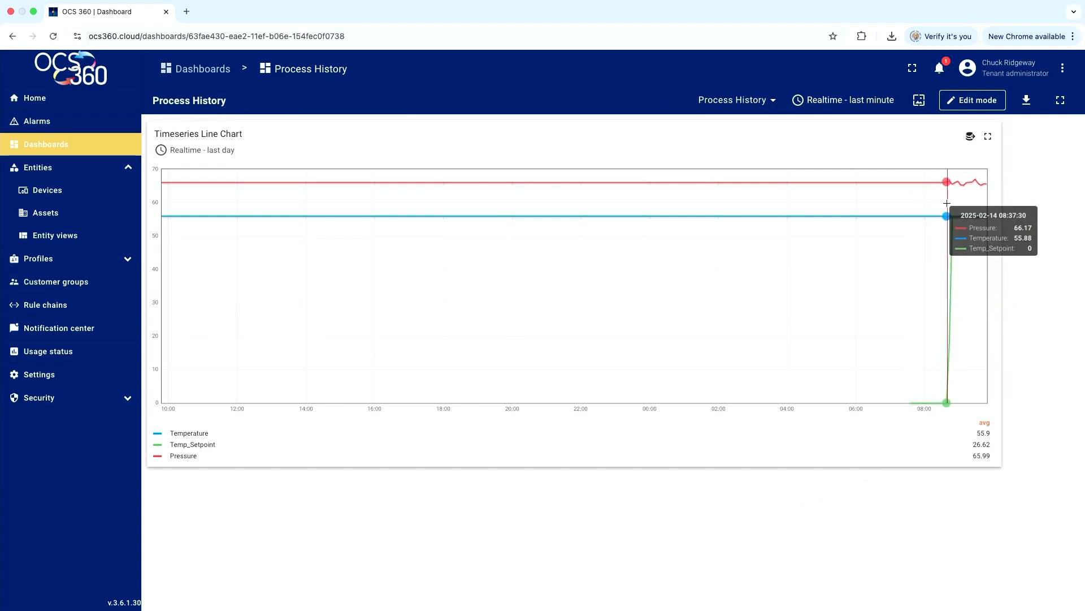
mouse_move(916, 403)
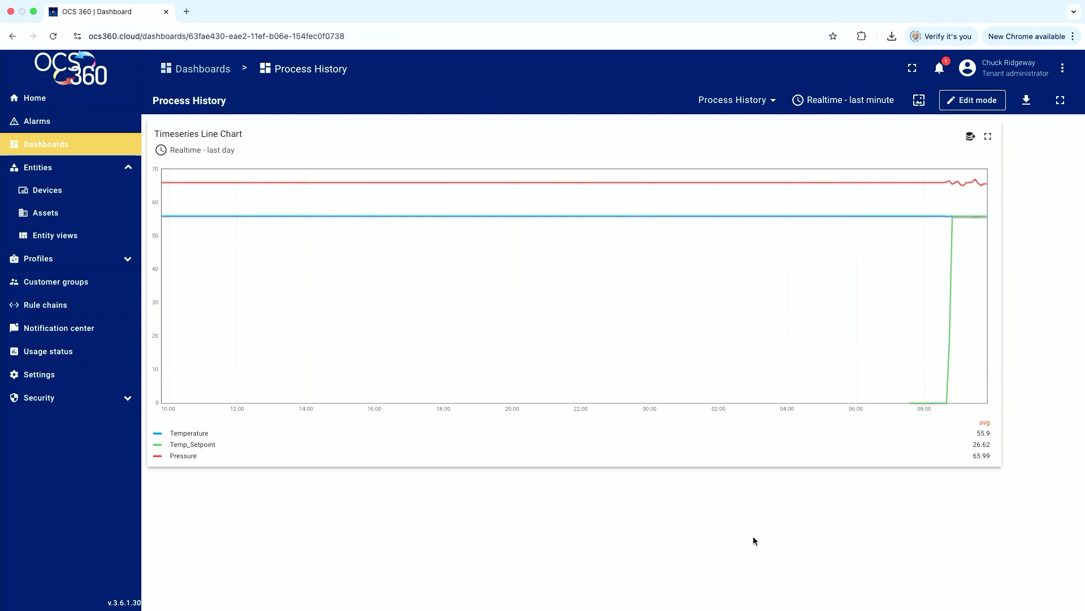
mouse_move(692, 396)
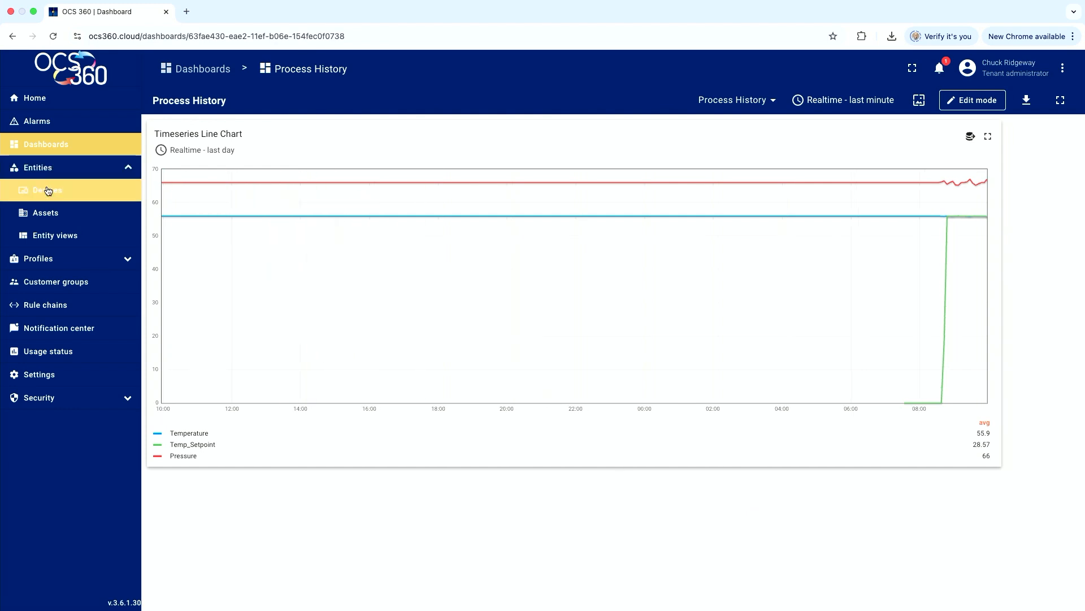
- Return to the dashboards list and create a new dashboard titled Tanks
left_click(57, 148)
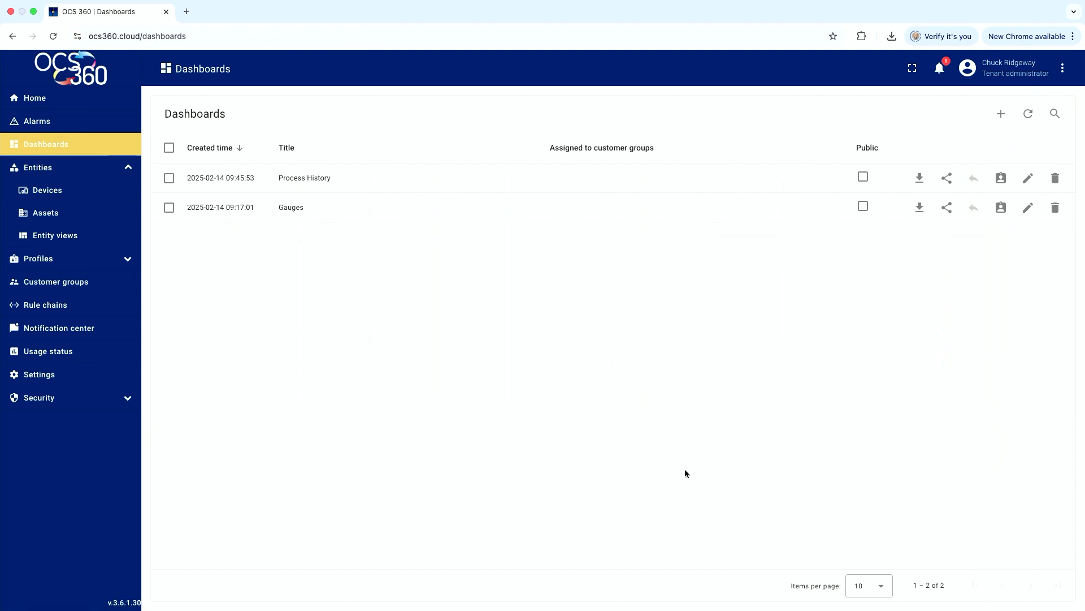
left_click(1001, 114)
left_click(934, 147)
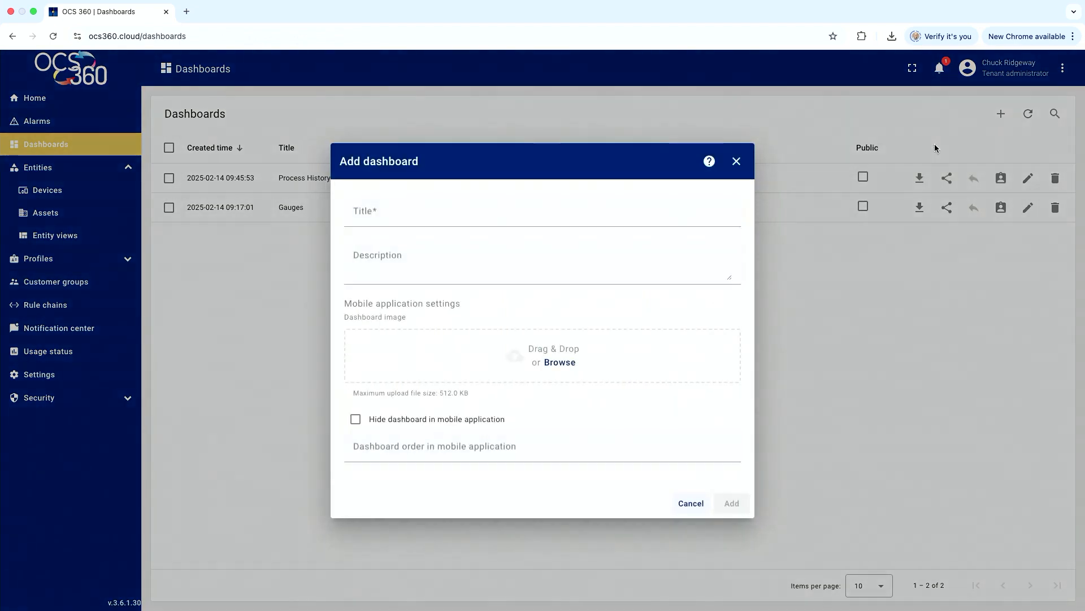
left_click(368, 210)
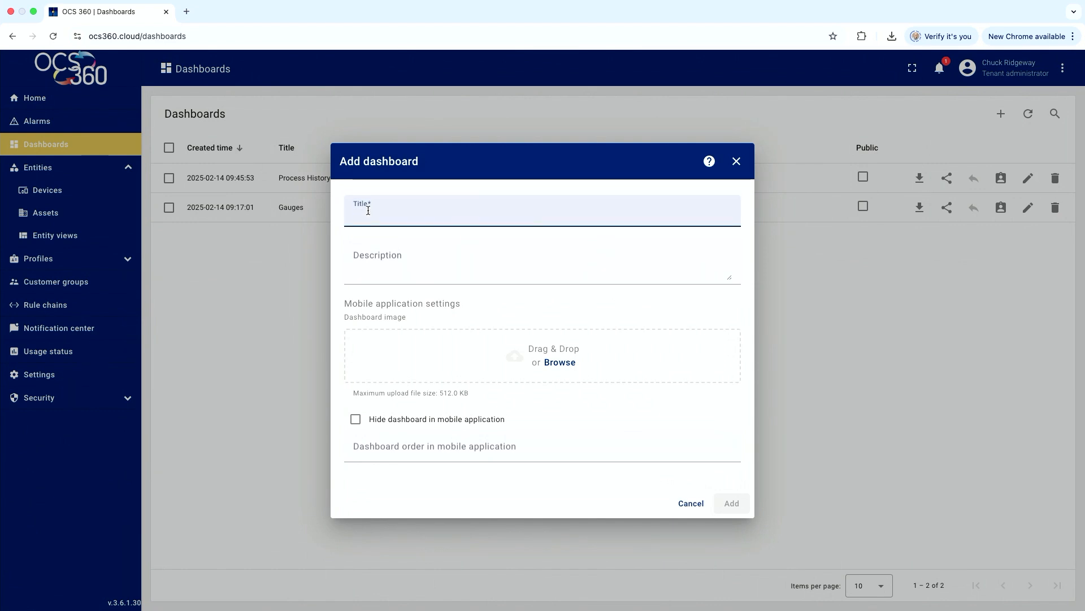
type("Tanks")
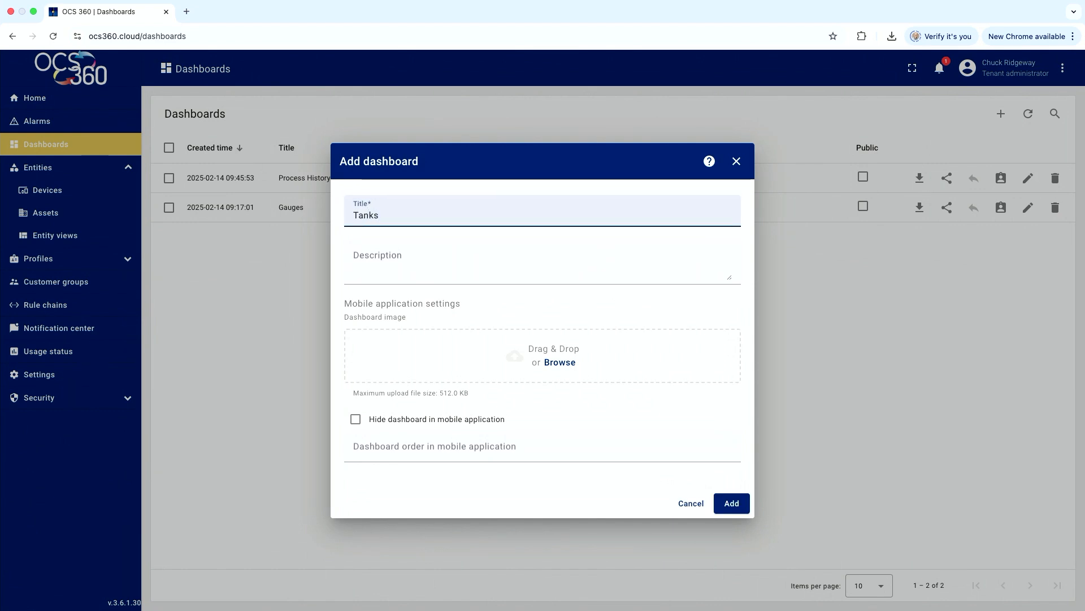
left_click(730, 503)
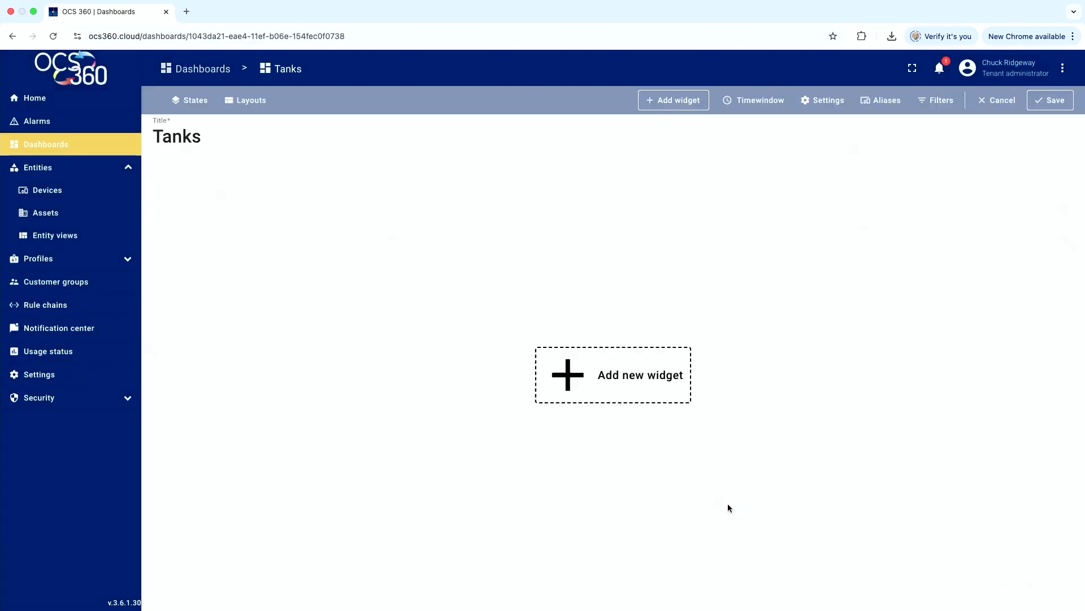
- Start a Vertical cylinder tank widget from the Liquid level bundle on the Tanks dashboard
left_click(562, 378)
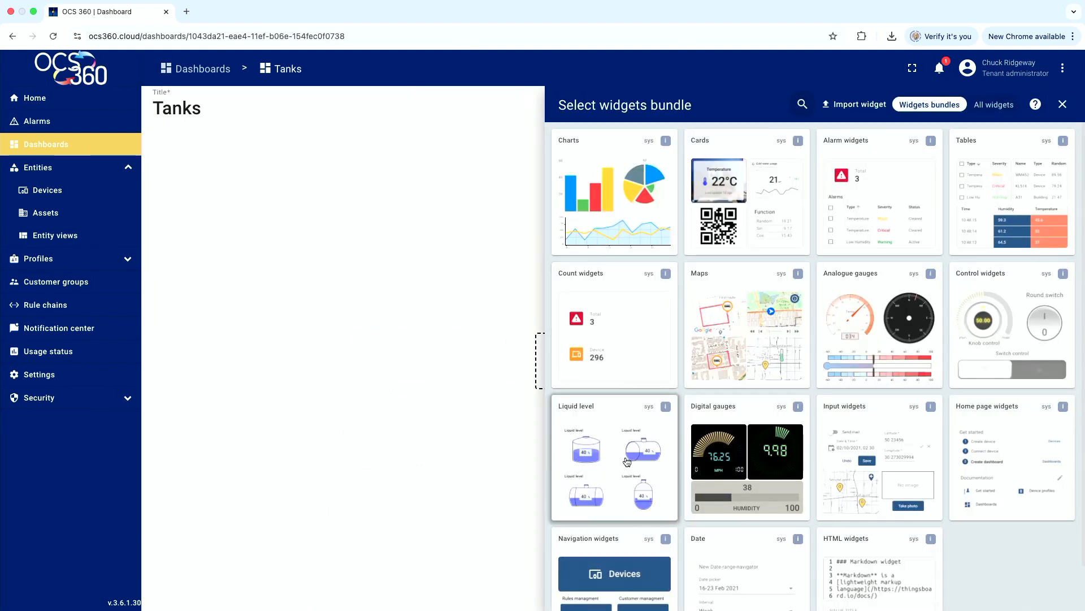
left_click(627, 461)
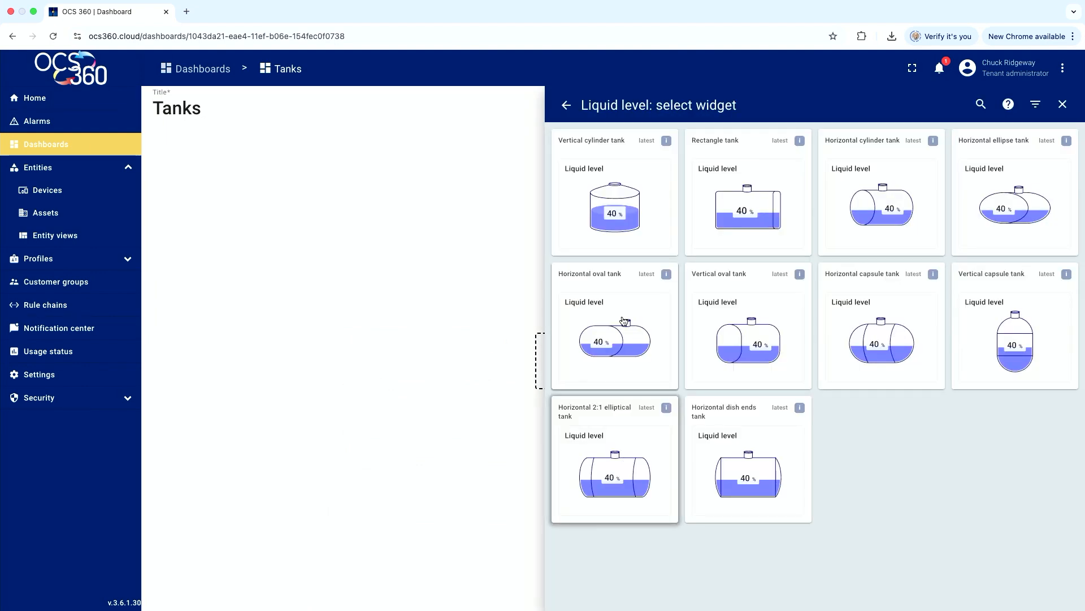
left_click(606, 212)
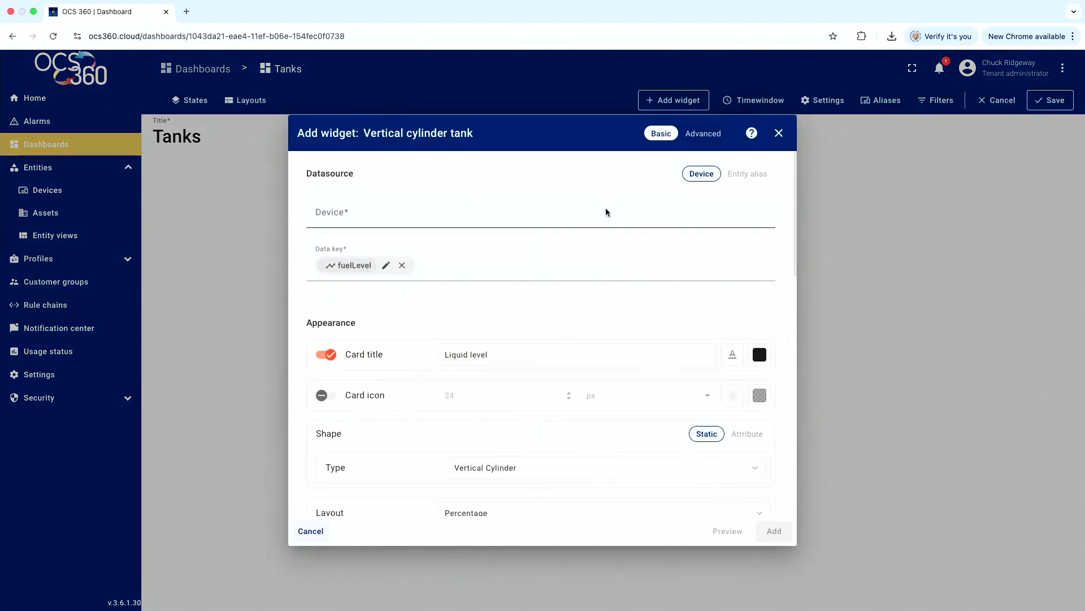
- Set the tank widget's datasource device to EpoxyMatic and replace its fuelLevel data key with Resin_Level
left_click(328, 210)
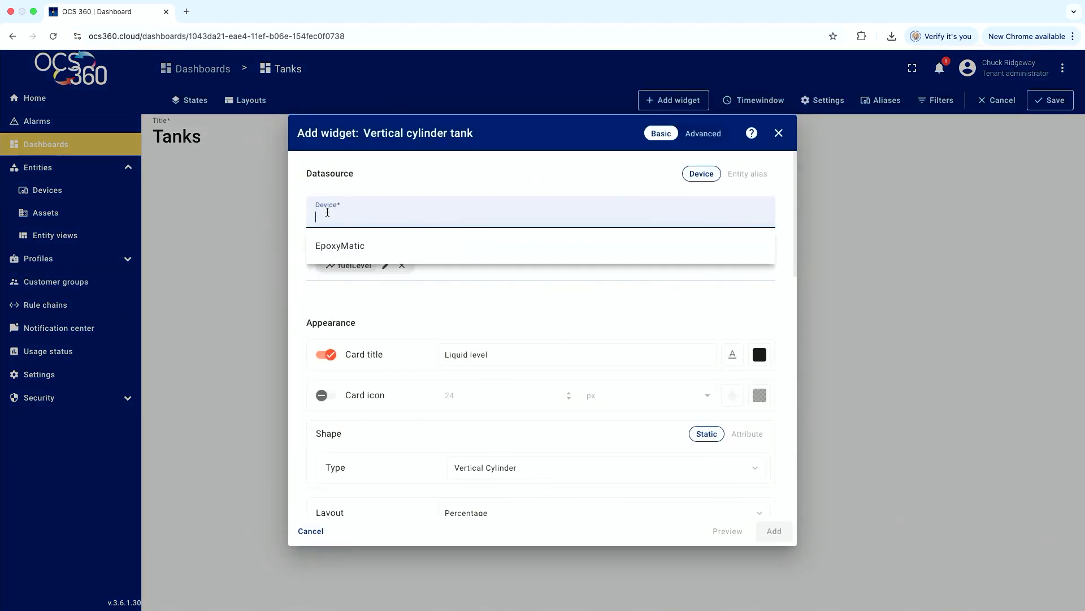
left_click(331, 249)
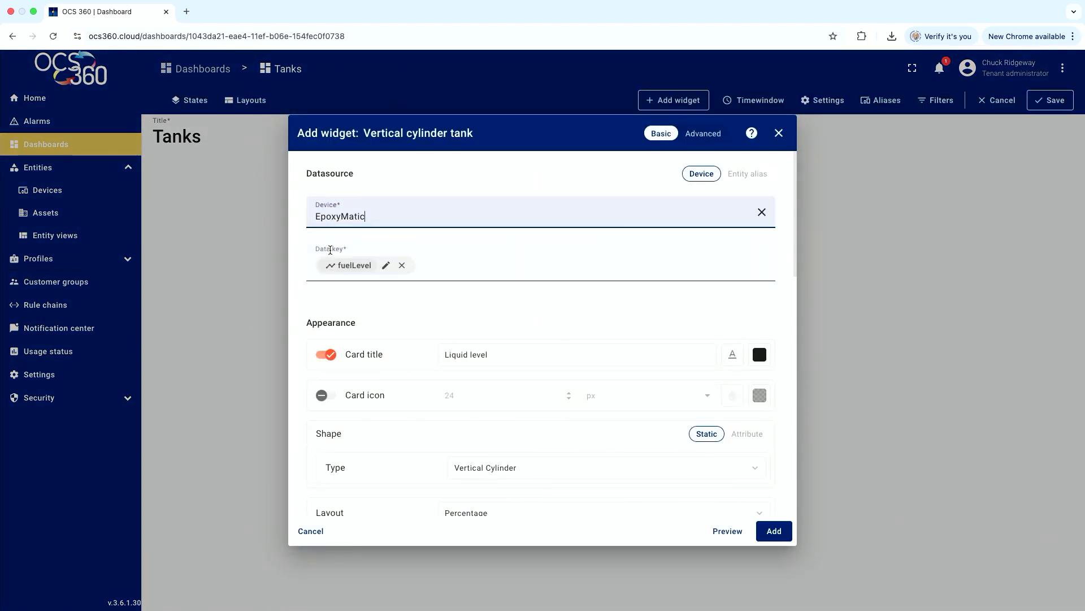
left_click(403, 266)
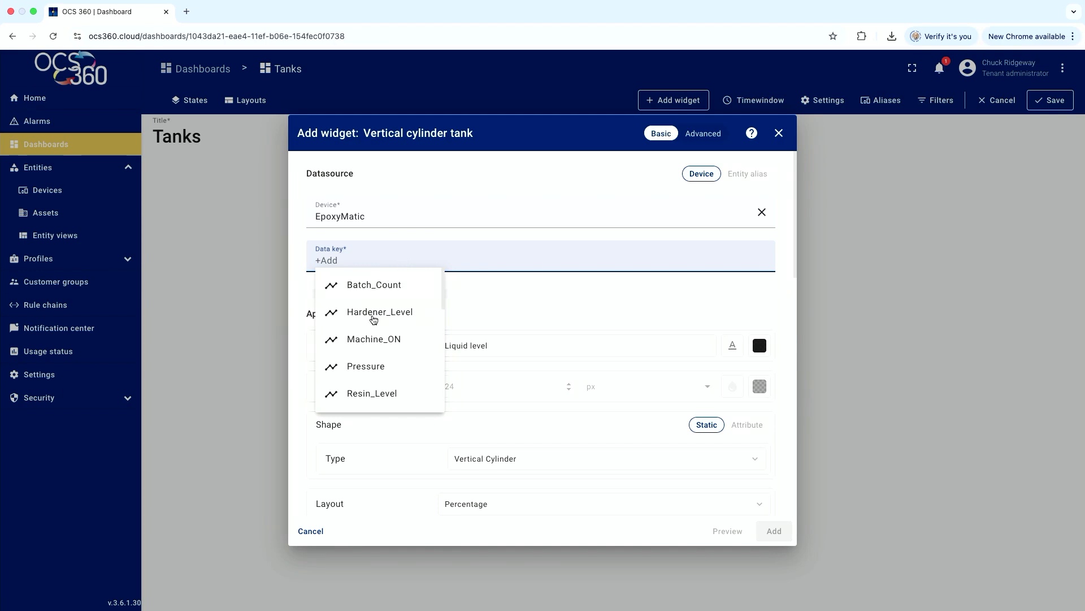
left_click(379, 393)
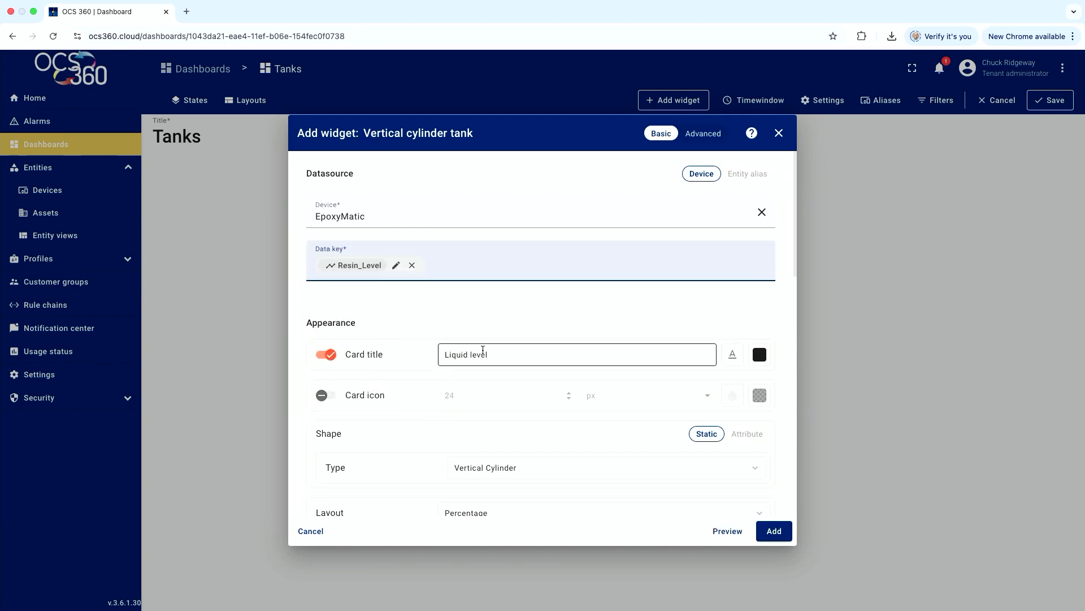
- Title the tank card Resin Level and switch its liquid color from a value range to the constant color
left_click_drag(492, 354, 429, 359)
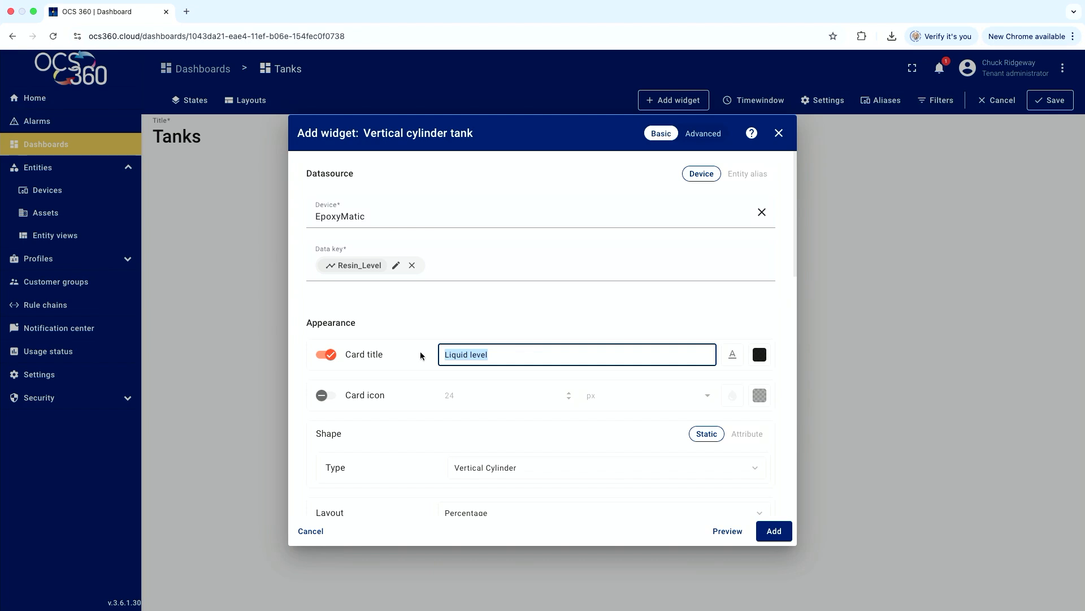
type("Resin Level")
scroll(562, 451, "down", 1)
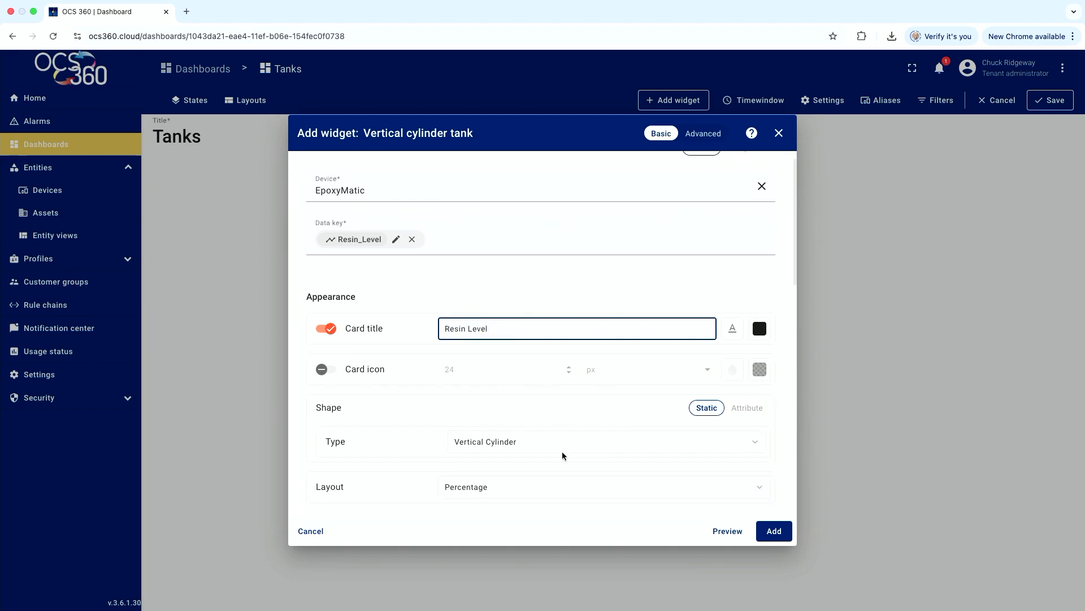
scroll(562, 452, "down", 3)
scroll(563, 453, "down", 1)
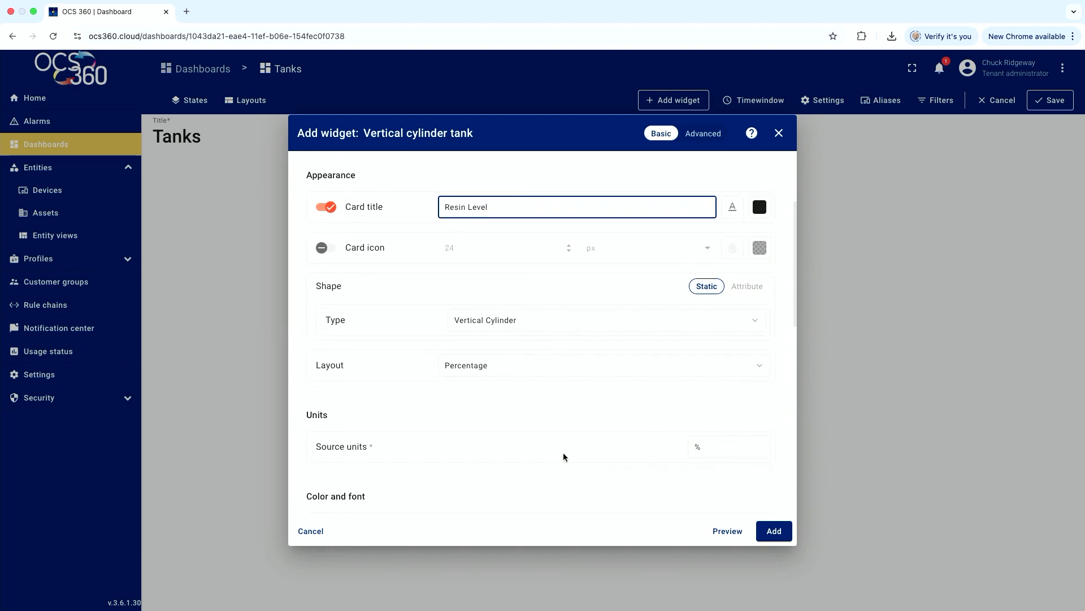
scroll(563, 454, "down", 1)
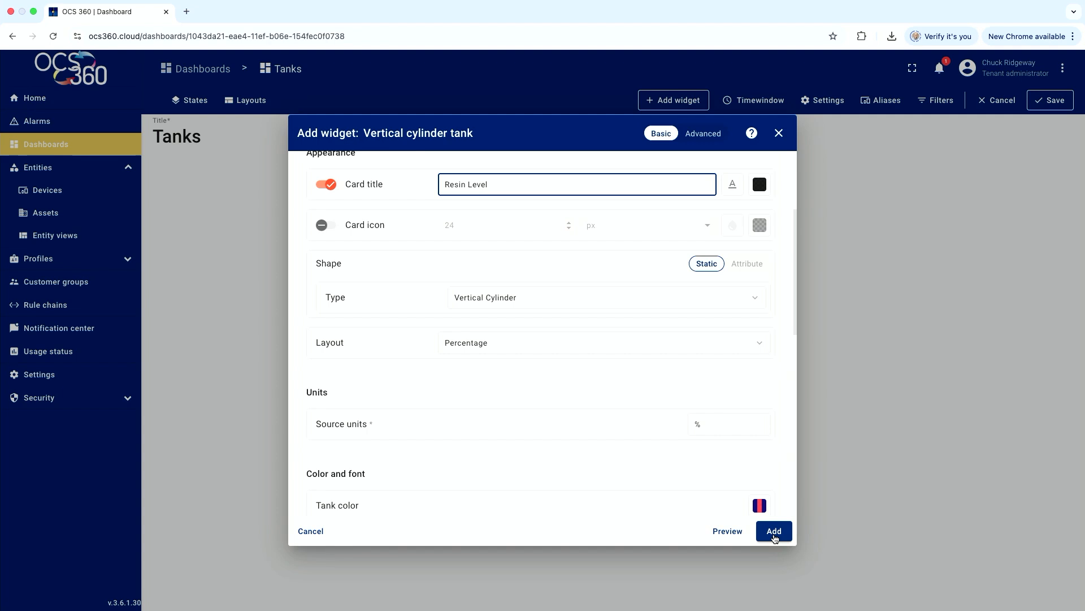
scroll(619, 433, "down", 1)
scroll(619, 433, "down", 3)
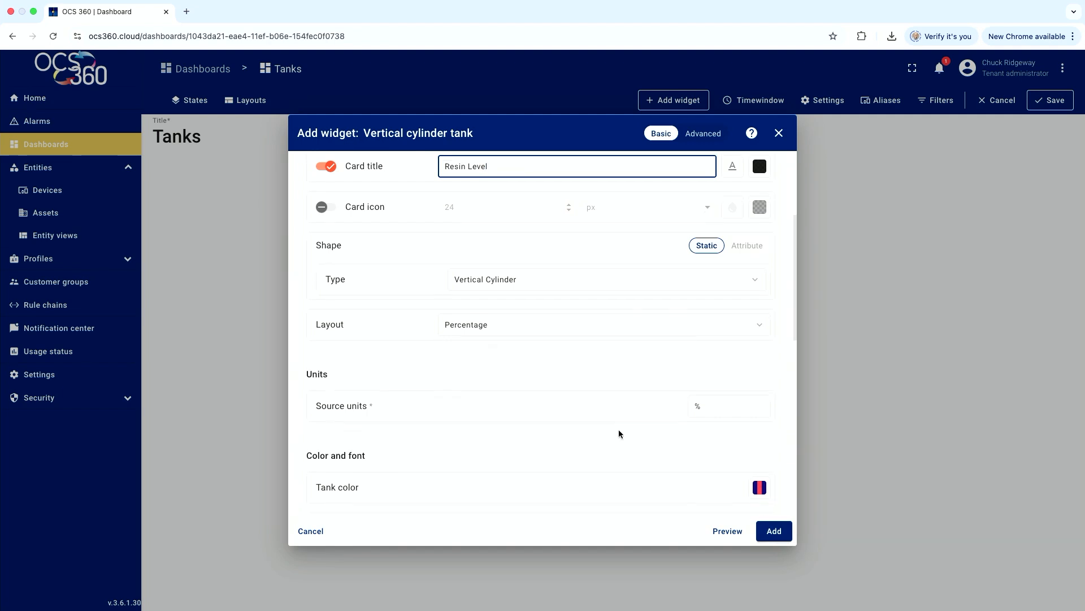
scroll(619, 434, "down", 2)
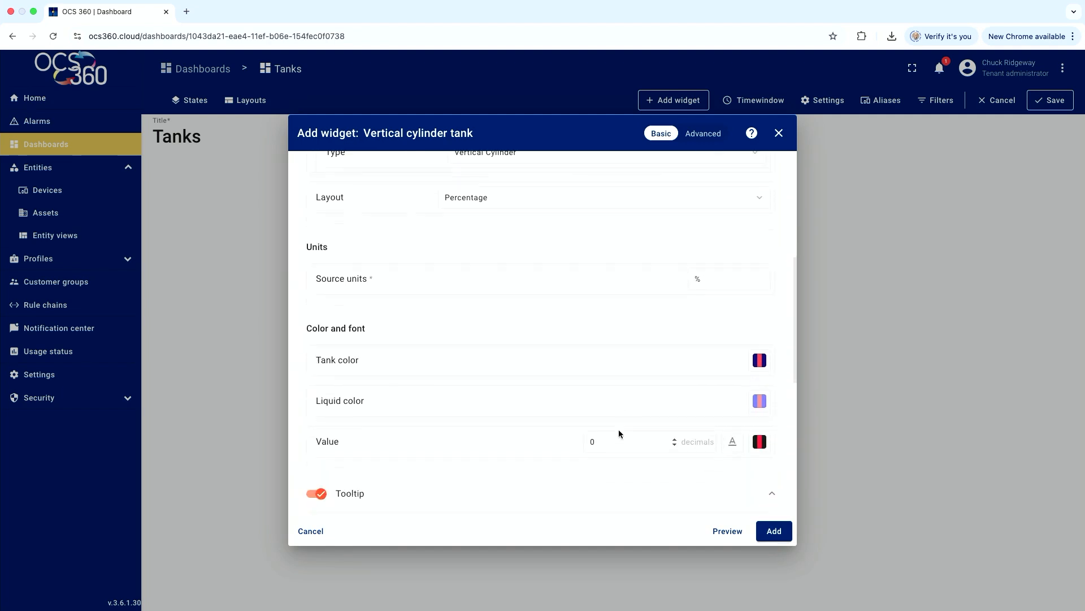
scroll(620, 435, "up", 2)
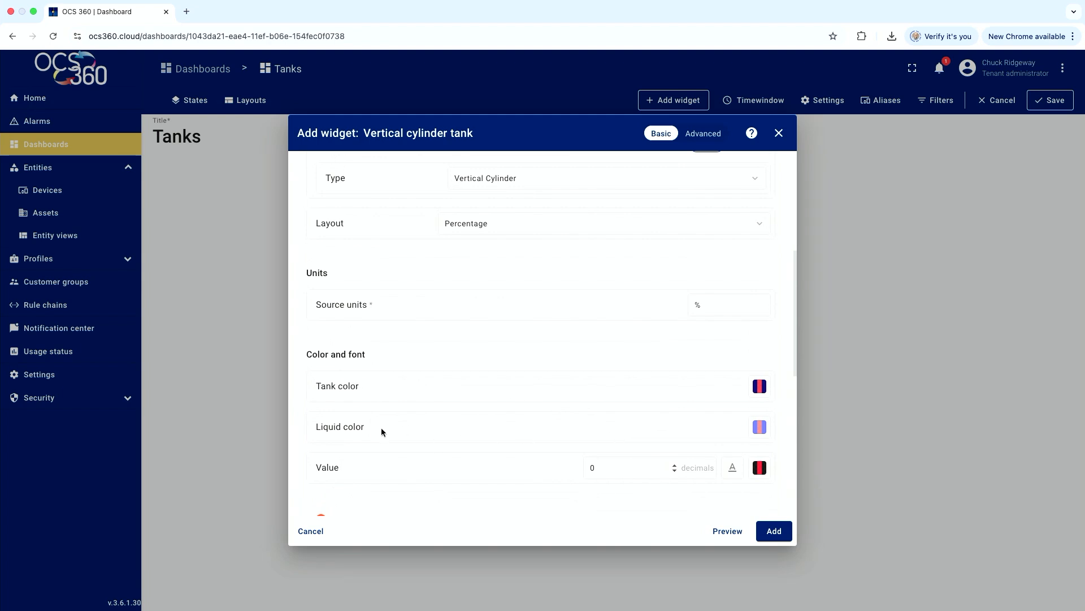
left_click(760, 427)
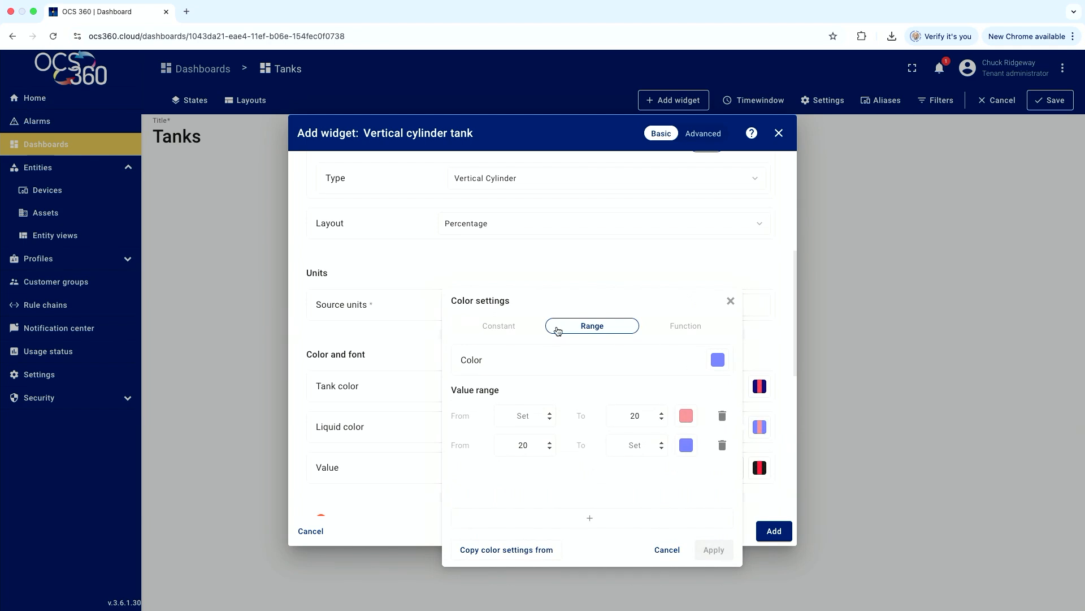
left_click(508, 326)
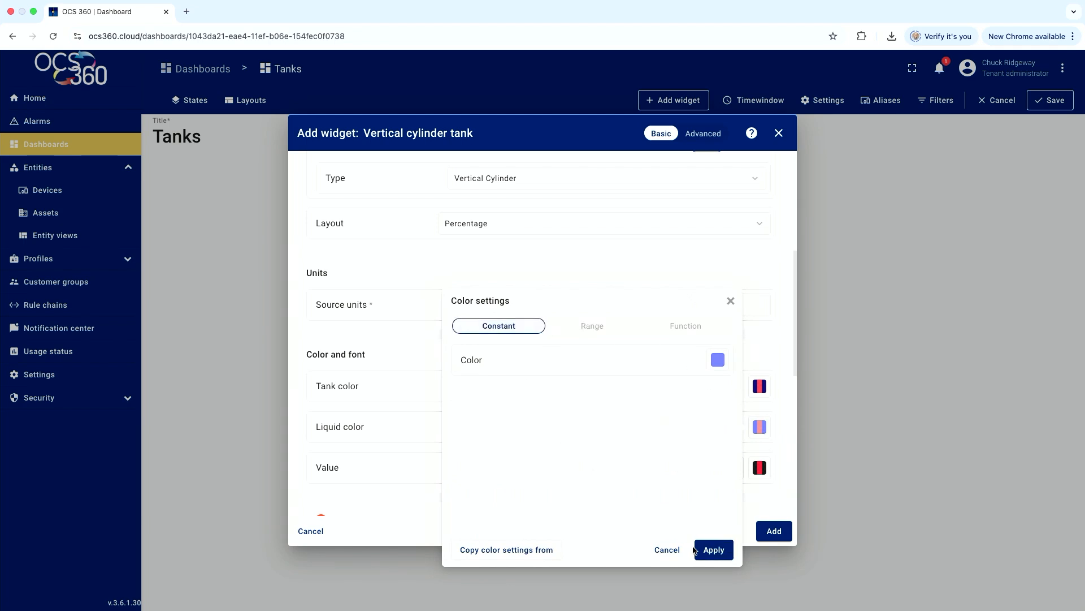
left_click(712, 549)
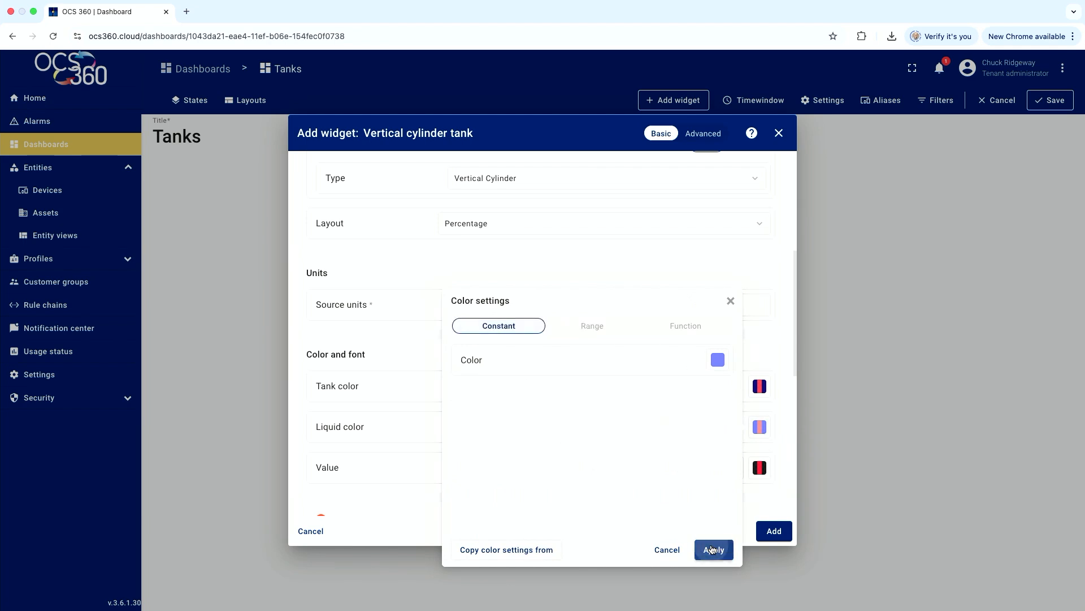
- Add the Resin Level tank to the dashboard and enlarge it to a little over a third of the dashboard width
left_click(773, 531)
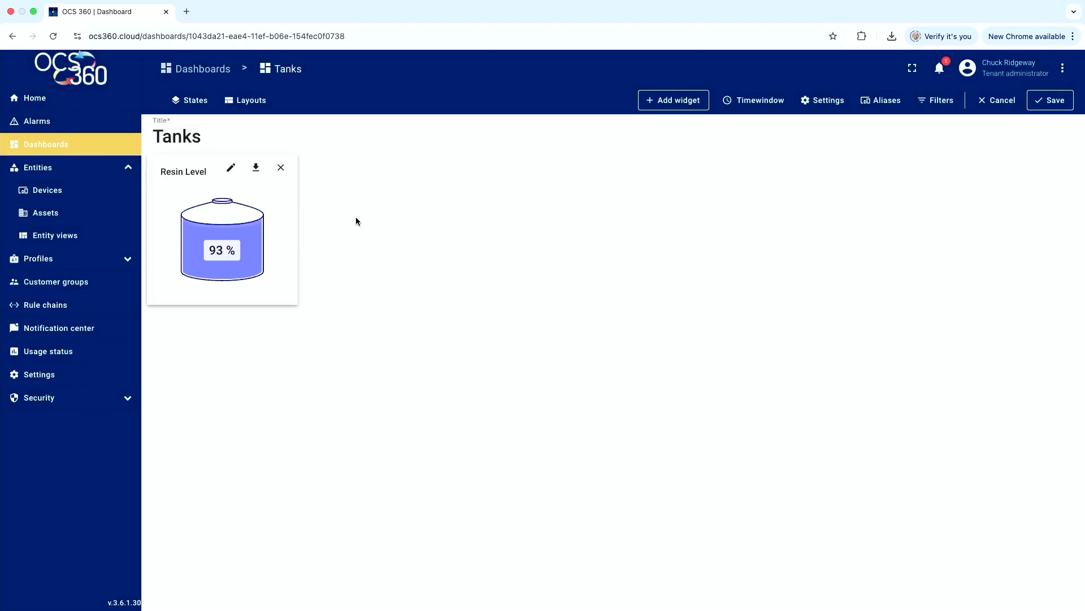
left_click_drag(295, 303, 459, 456)
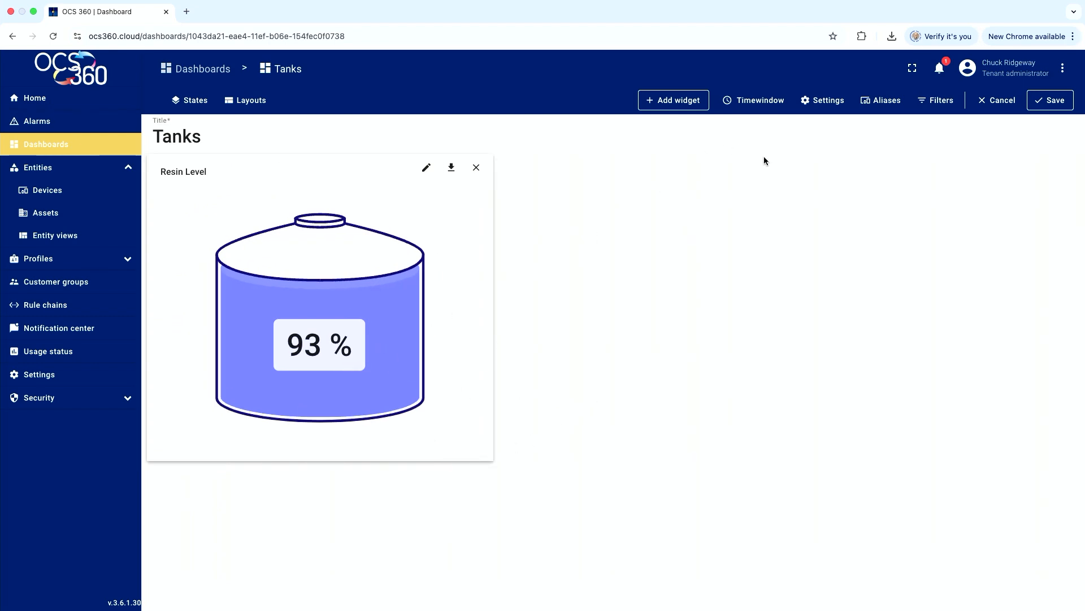
- Start a second Vertical cylinder tank widget from the Liquid level bundle
left_click(673, 100)
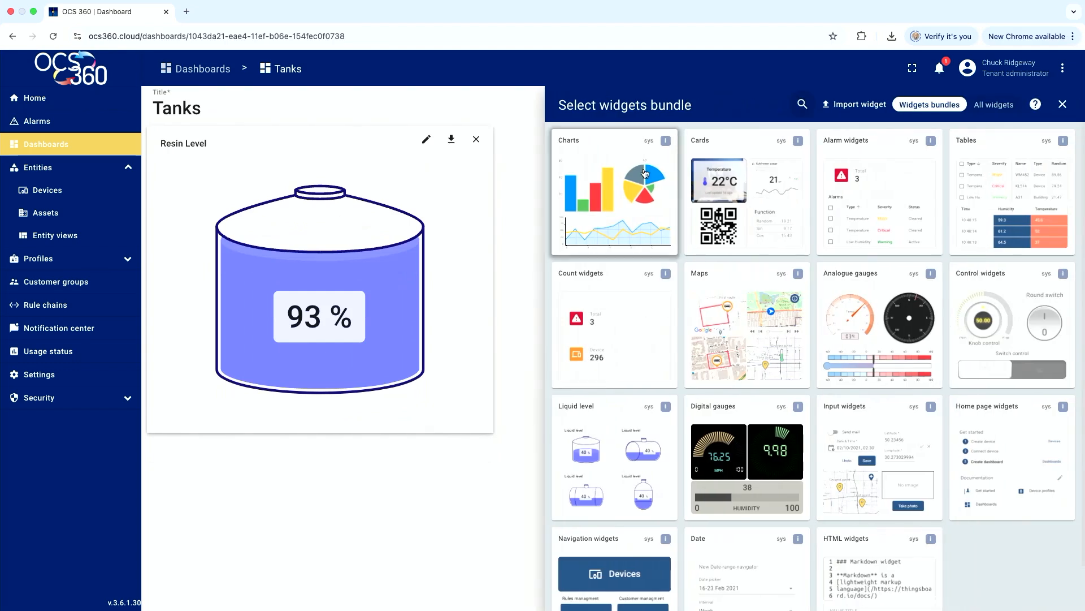
left_click(611, 449)
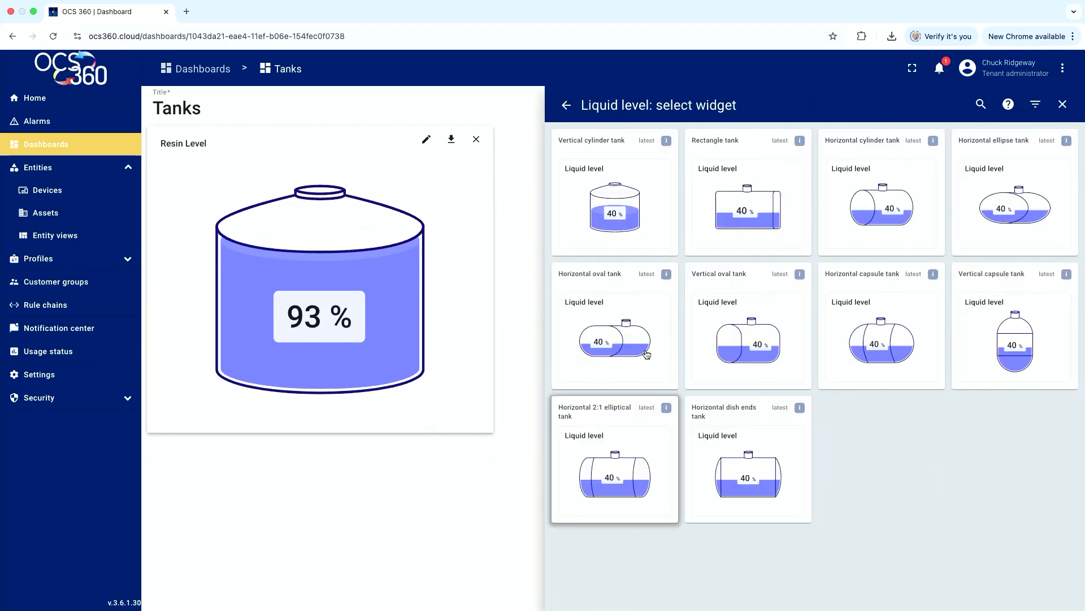
left_click(625, 211)
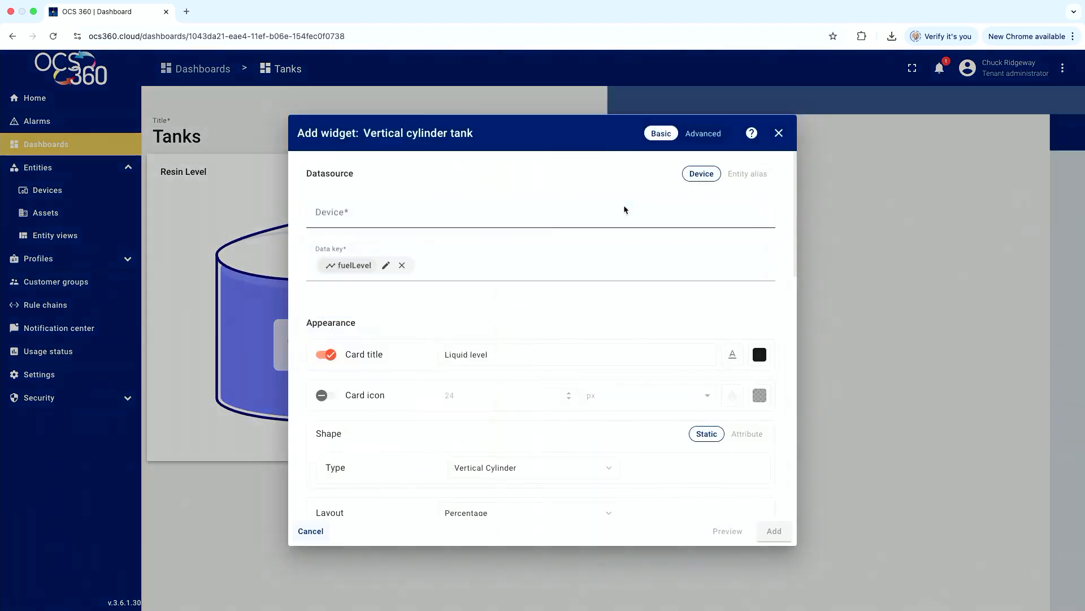
- Set the second tank widget's device to EpoxyMatic and replace its fuelLevel data key with Hardener_Level
left_click(364, 224)
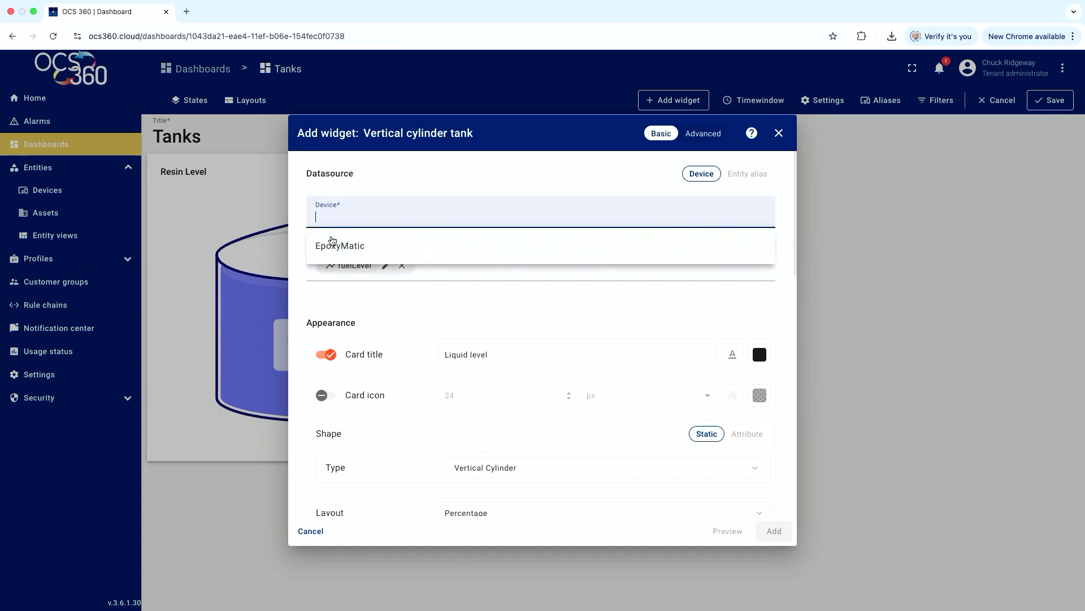
left_click(334, 245)
left_click(401, 266)
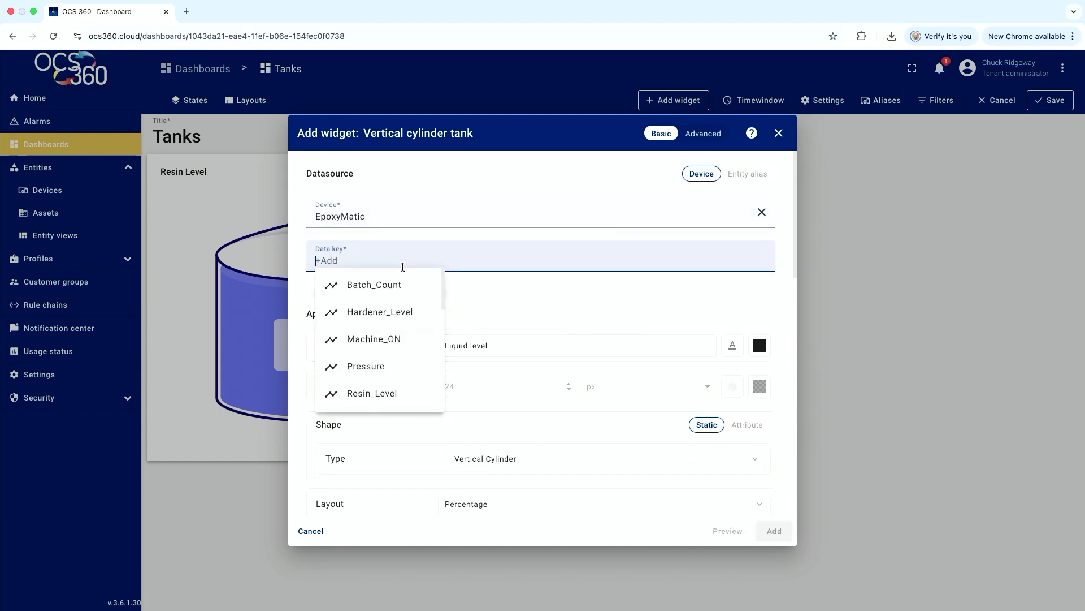
left_click(387, 315)
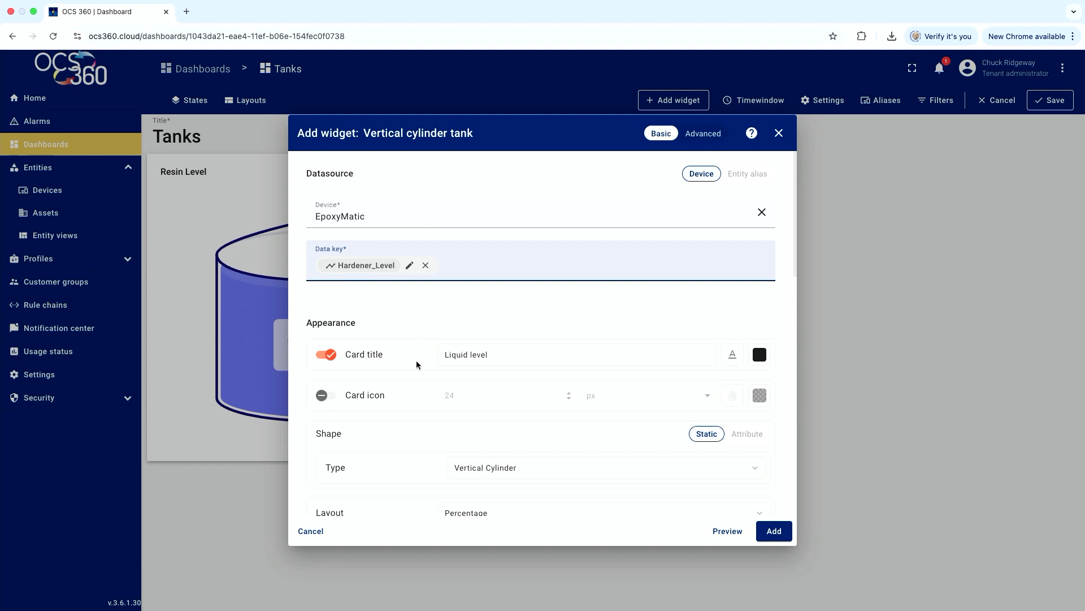
- Change the second tank's card title to Hardener Level
left_click(481, 355)
key("super+a")
type("Hardener ")
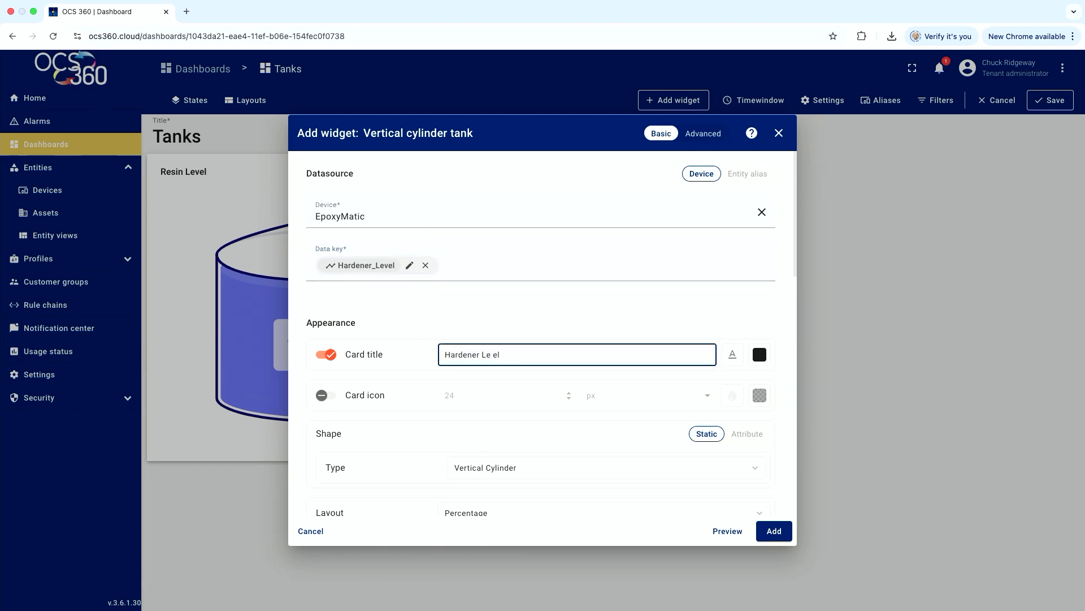
type("Level")
- Set the Hardener Level tank's liquid color to a constant light cyan, #7AFFFF
scroll(516, 406, "down", 5)
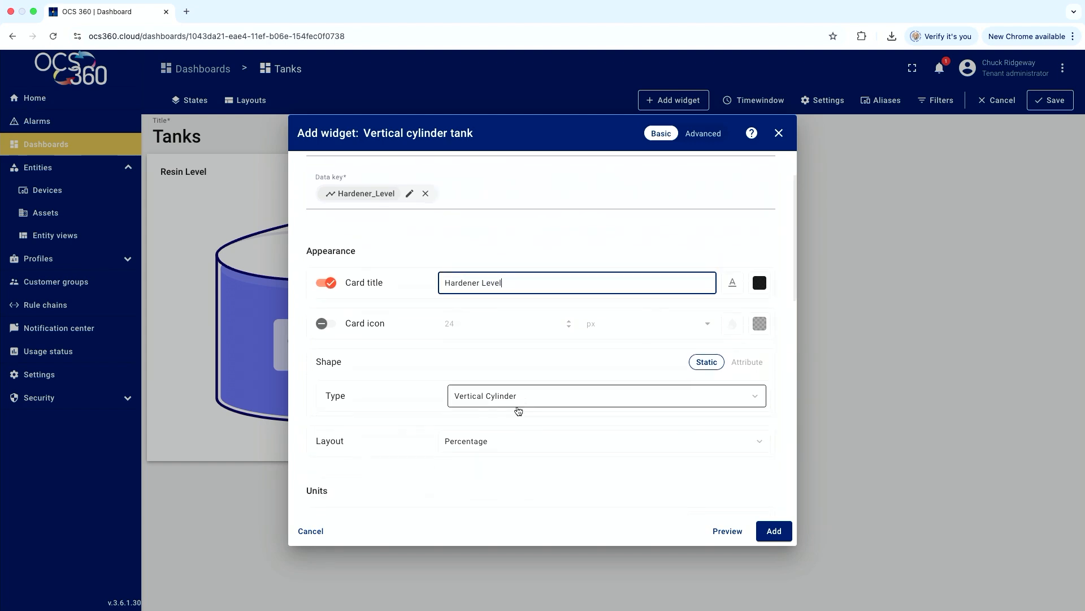
scroll(516, 411, "down", 5)
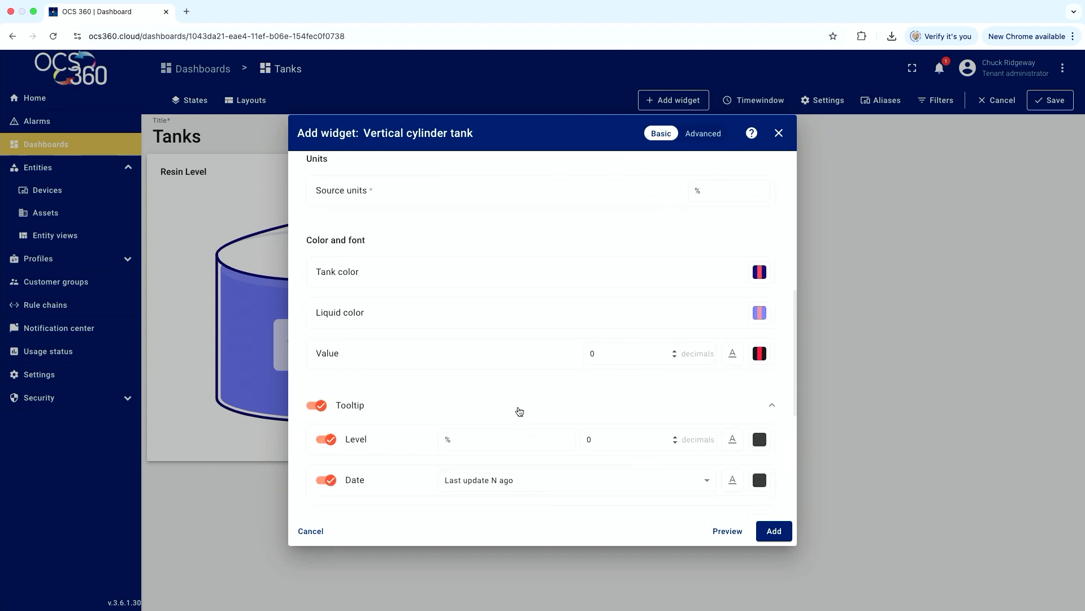
left_click(759, 313)
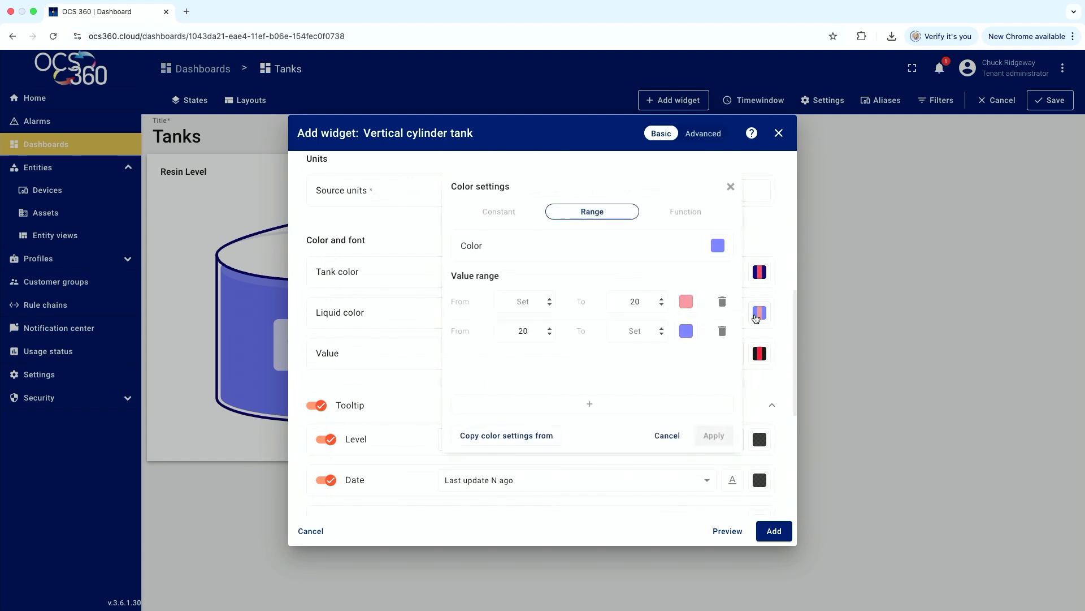
left_click(505, 218)
left_click(717, 247)
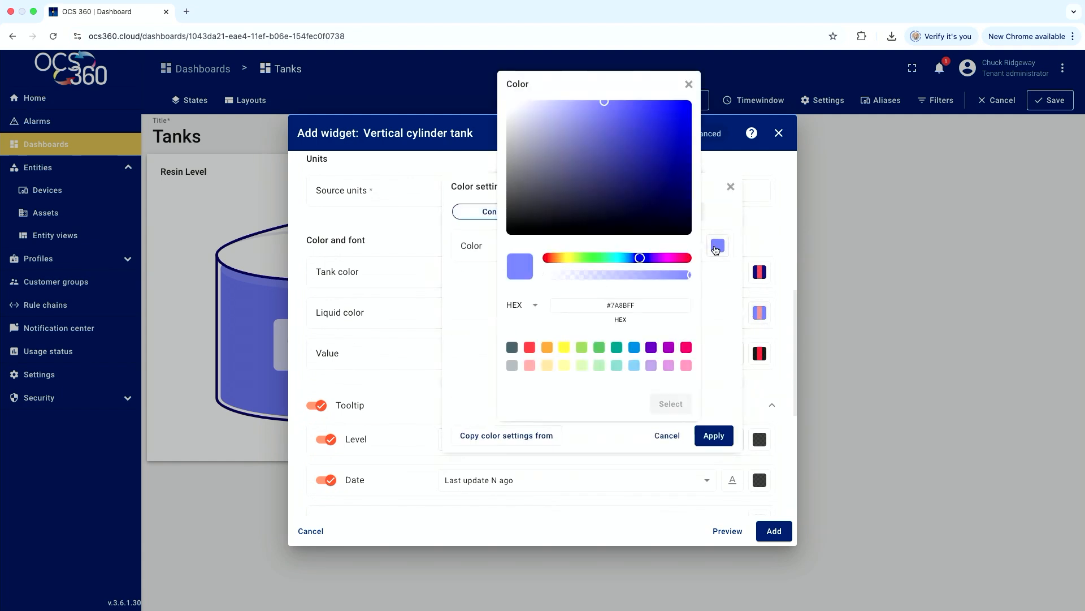
left_click_drag(643, 258, 619, 260)
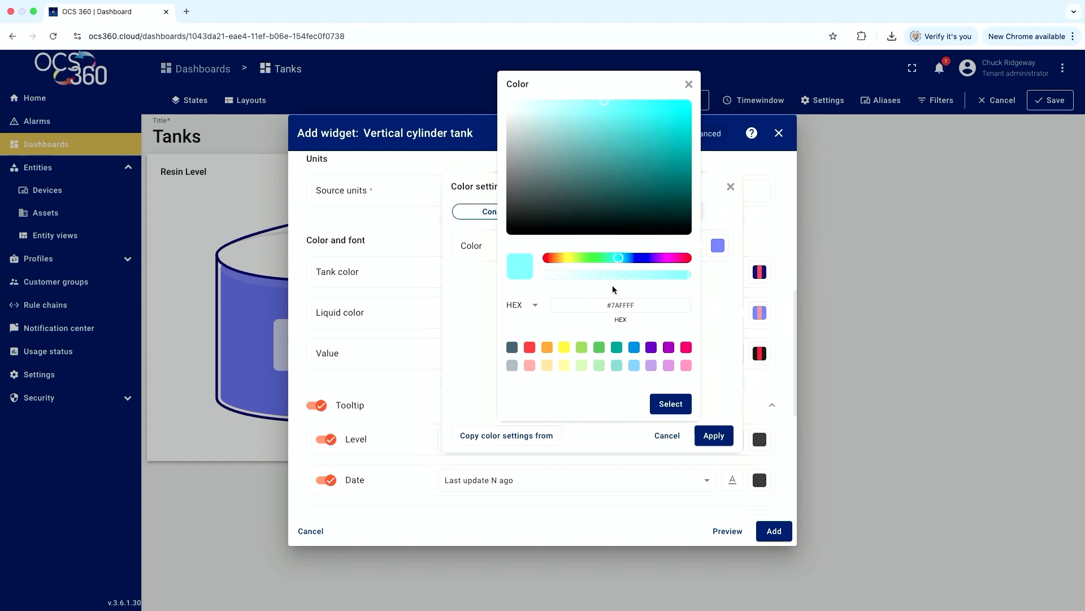
left_click(659, 403)
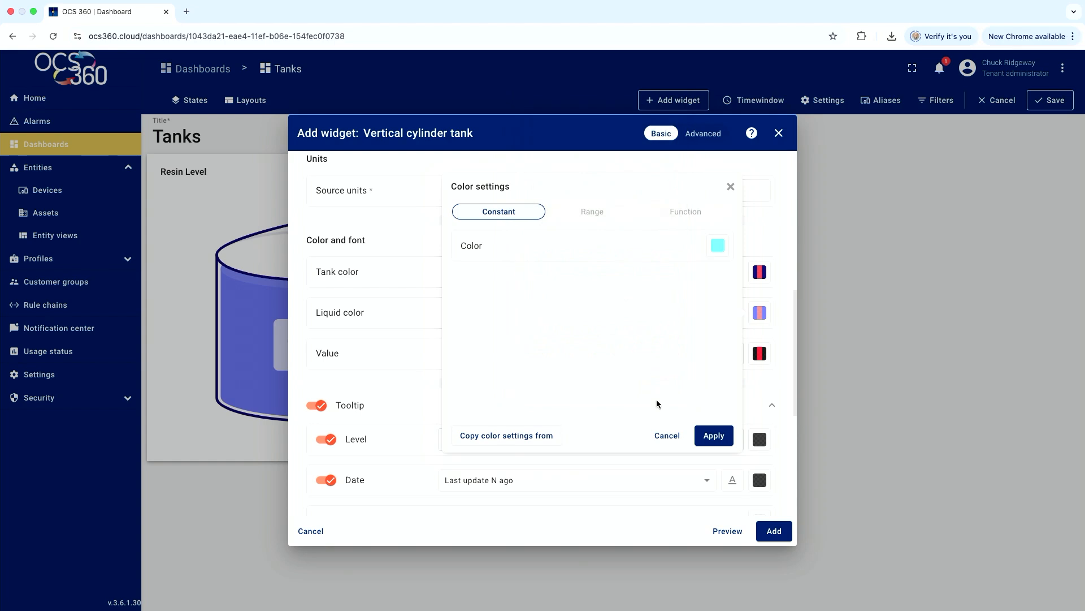
left_click(714, 436)
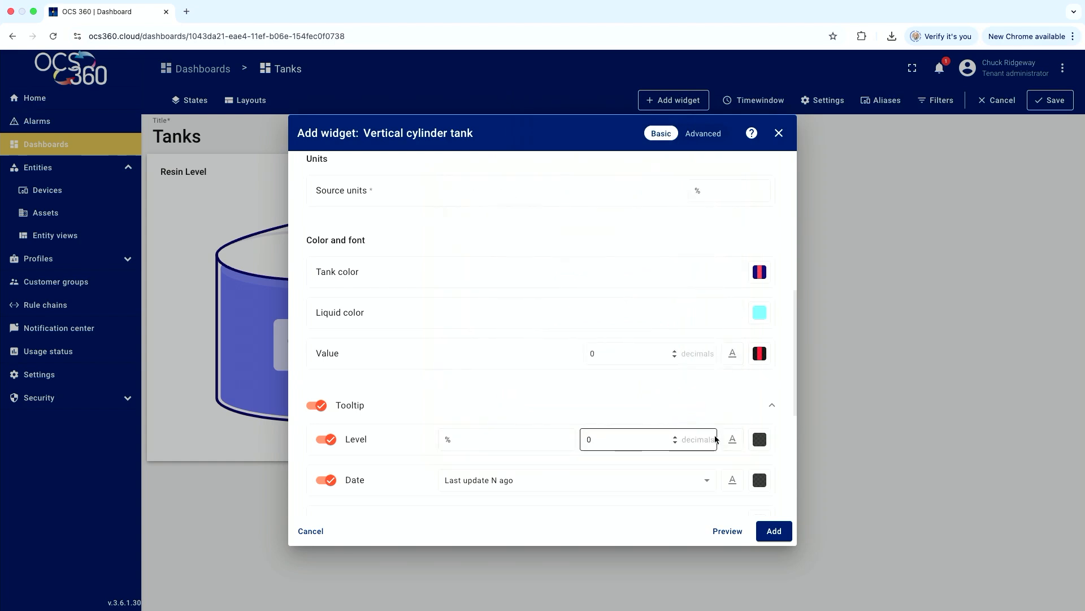
- Add the Hardener Level tank, place it directly beside the Resin Level tank and enlarge it to match that tank's height
left_click(770, 531)
left_click_drag(245, 552, 593, 245)
left_click_drag(647, 308, 792, 458)
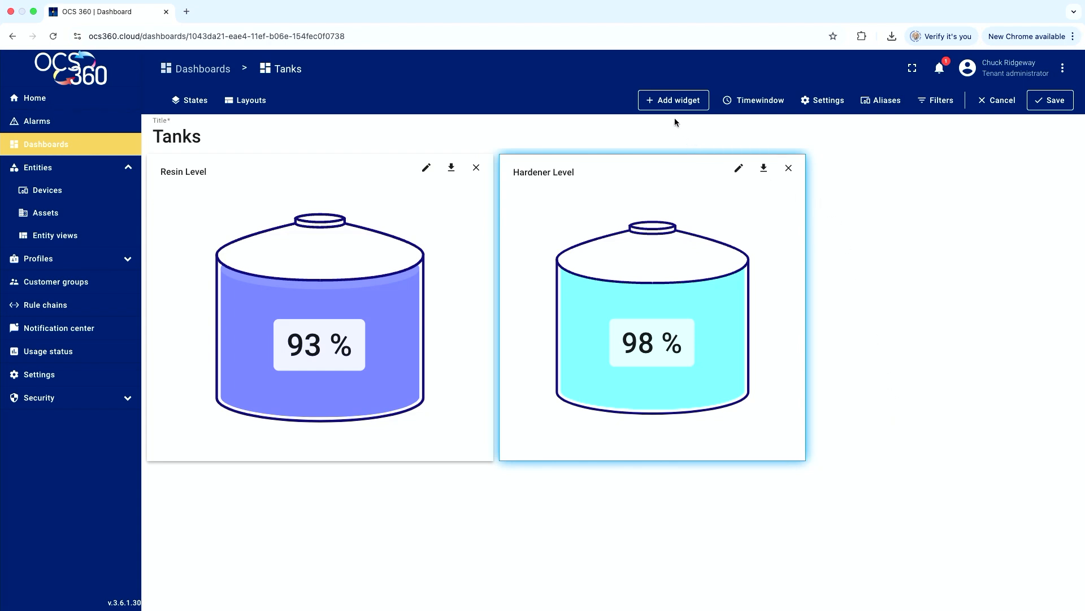
- Save the Tanks dashboard with its two tank widgets
left_click(676, 100)
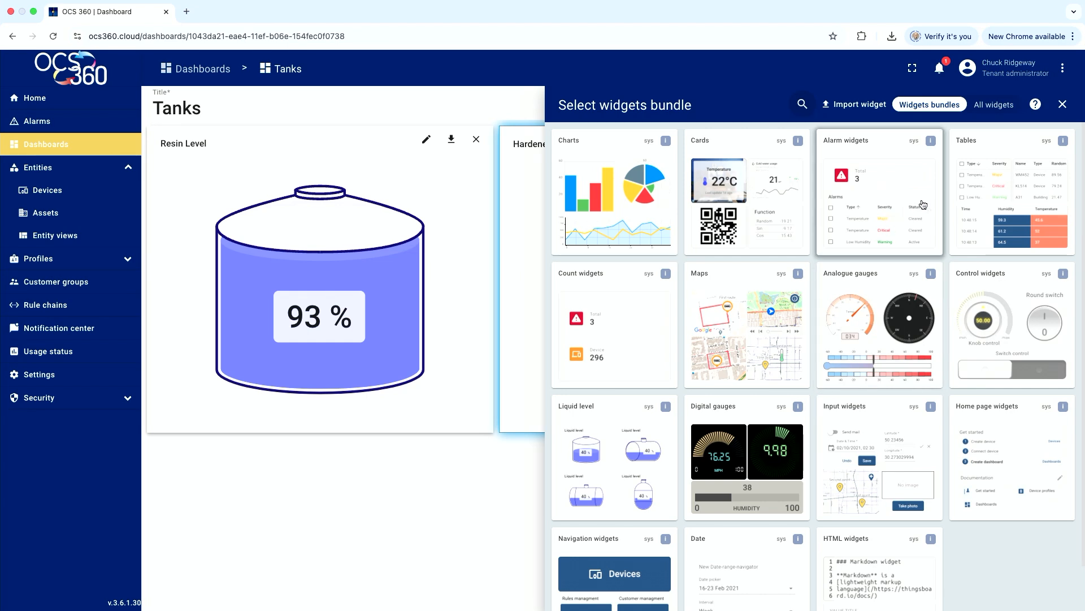
key("Escape")
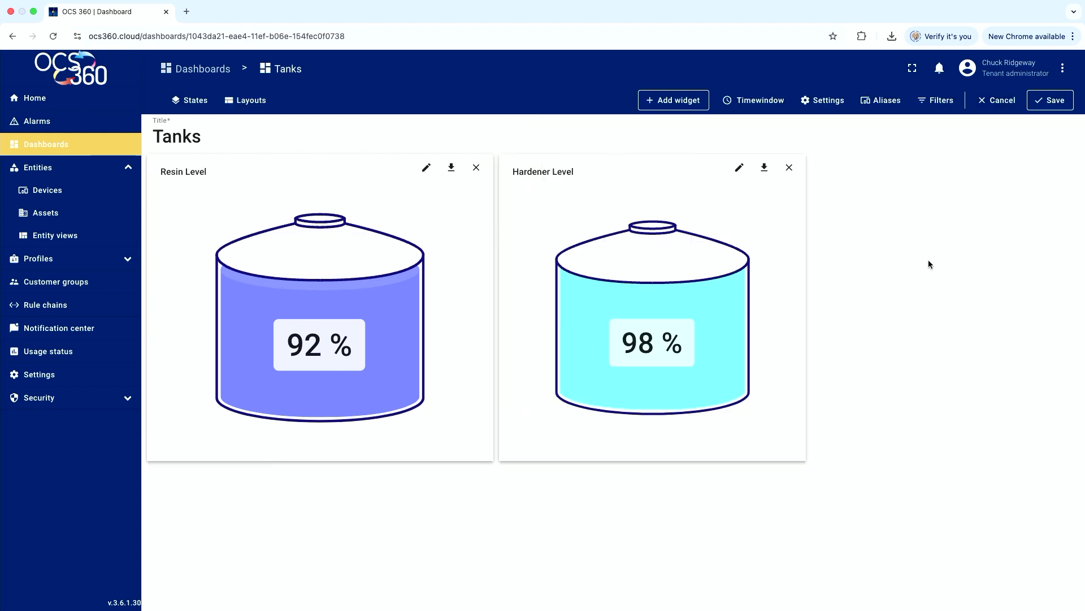
left_click(1050, 101)
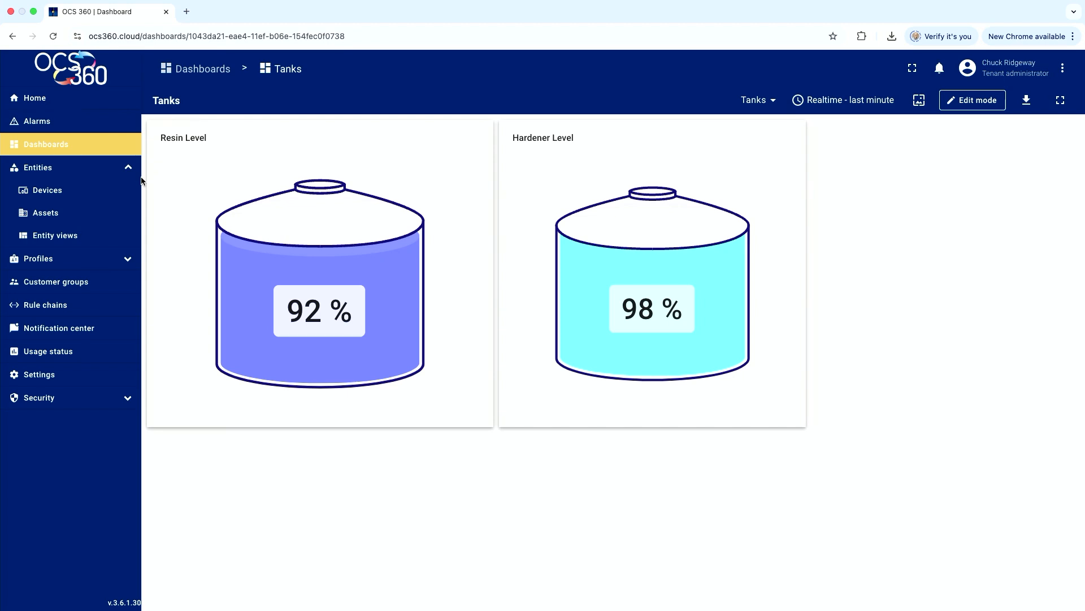
- Open the EpoxyMatic device's details and display its server attributes
left_click(61, 195)
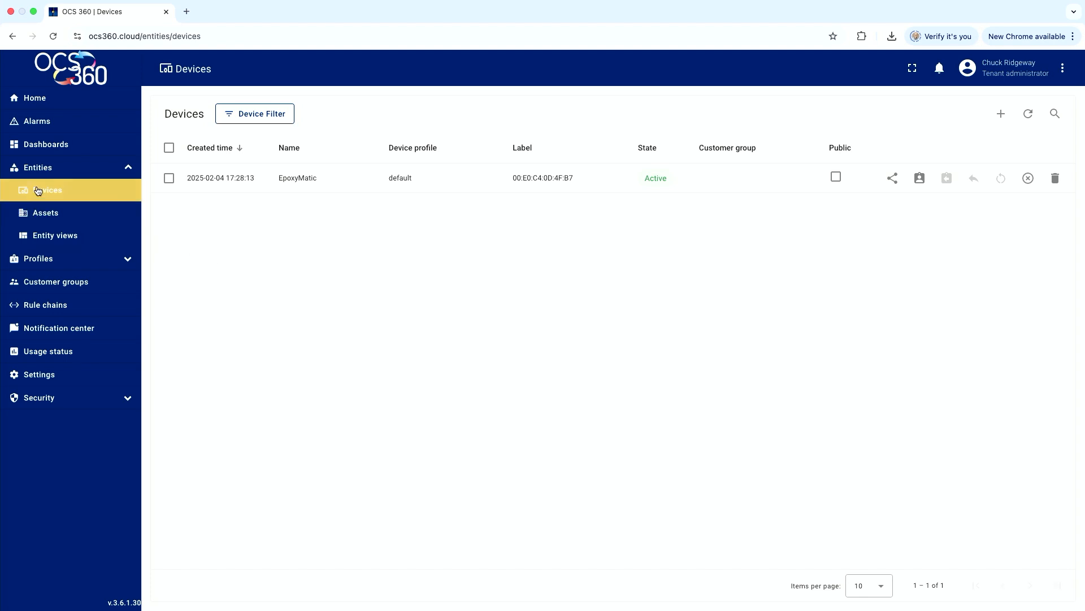
left_click(307, 180)
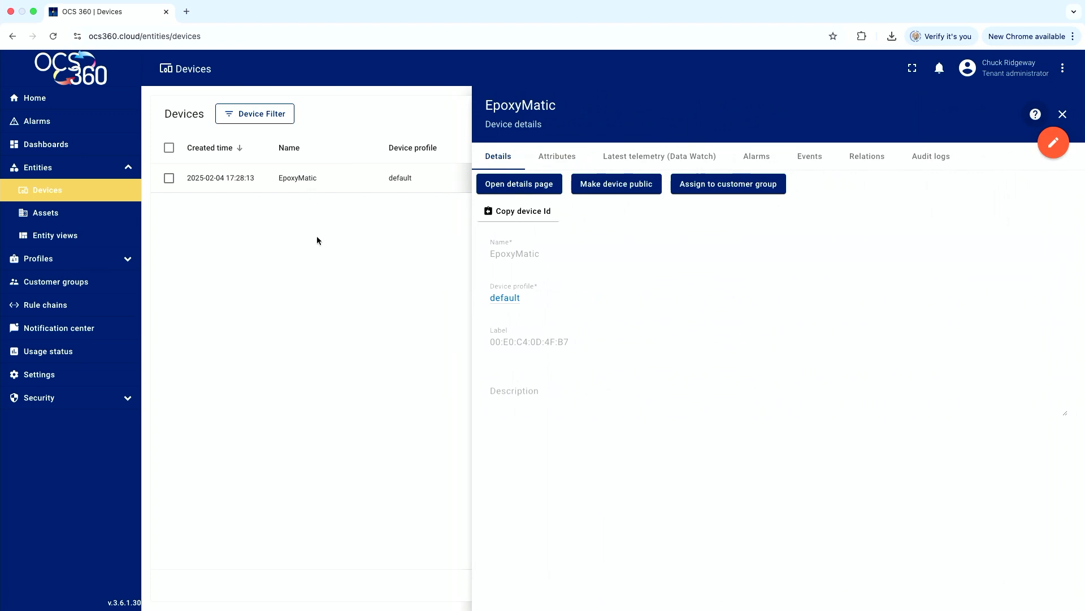
left_click(553, 159)
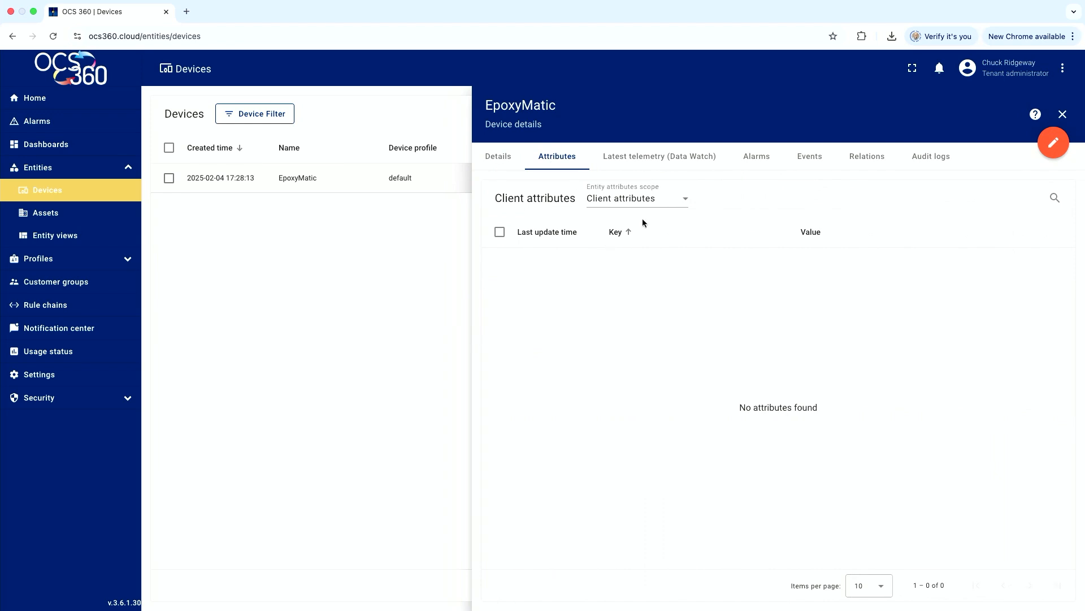
left_click(686, 203)
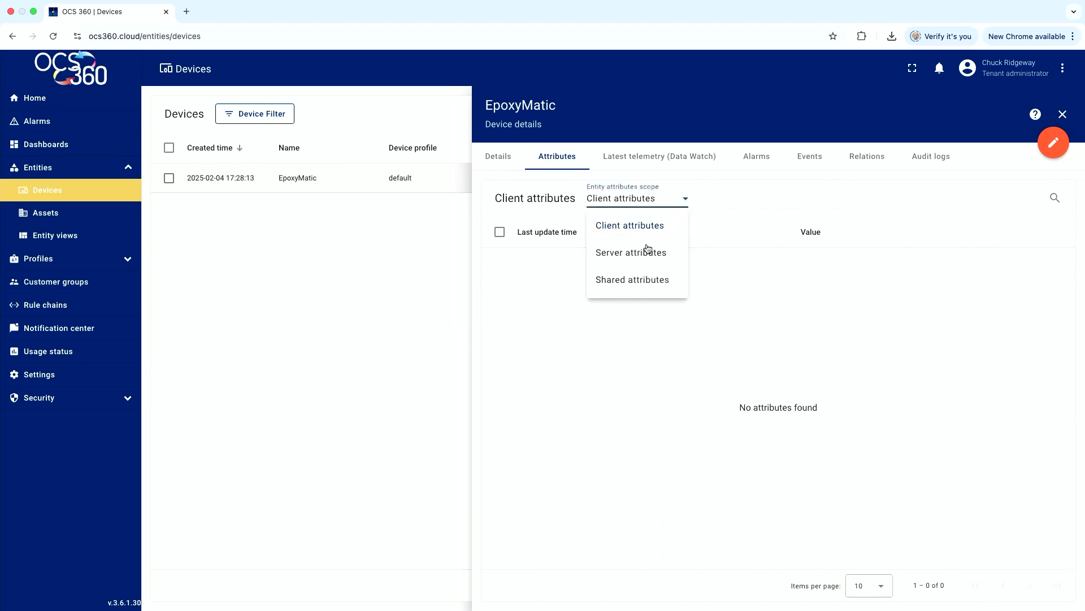
left_click(647, 256)
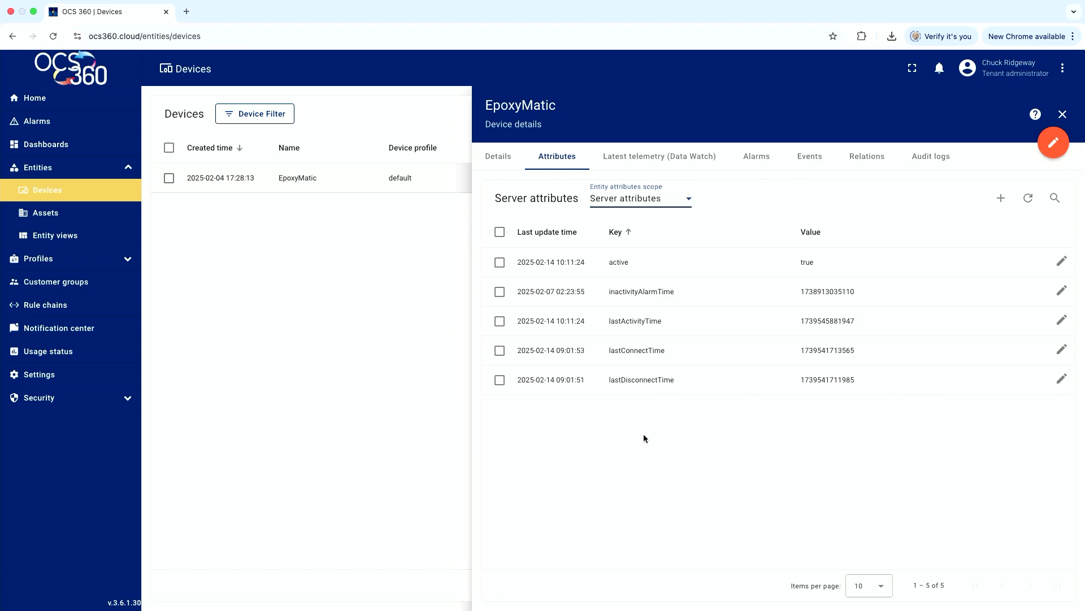
- Add a server attribute with the key latitude, value type Double and value 39.86200894691159 to the EpoxyMatic device
left_click(1002, 199)
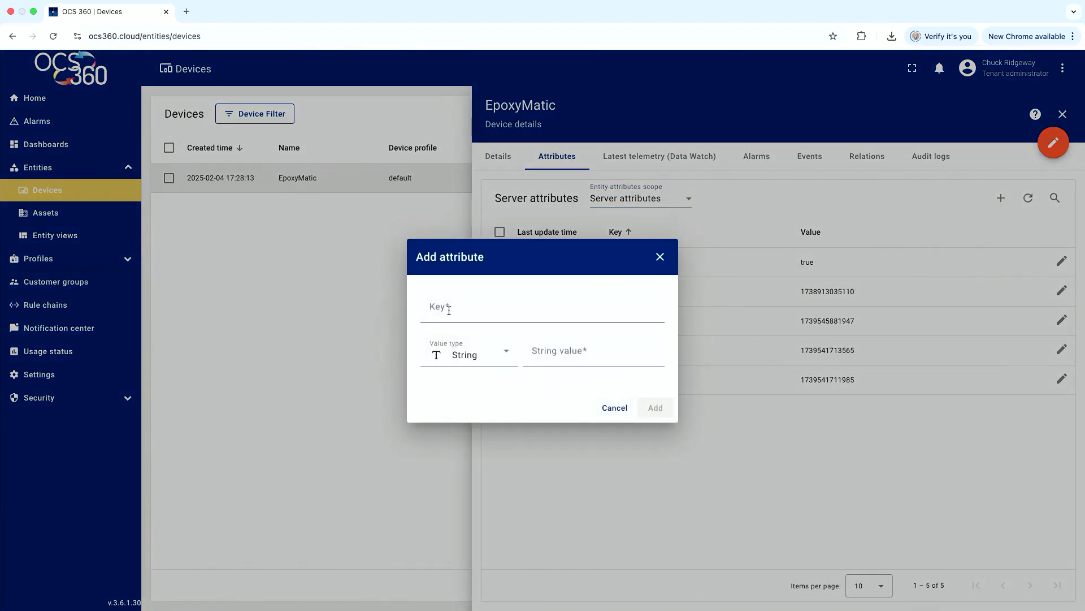
left_click(448, 311)
type("latitude")
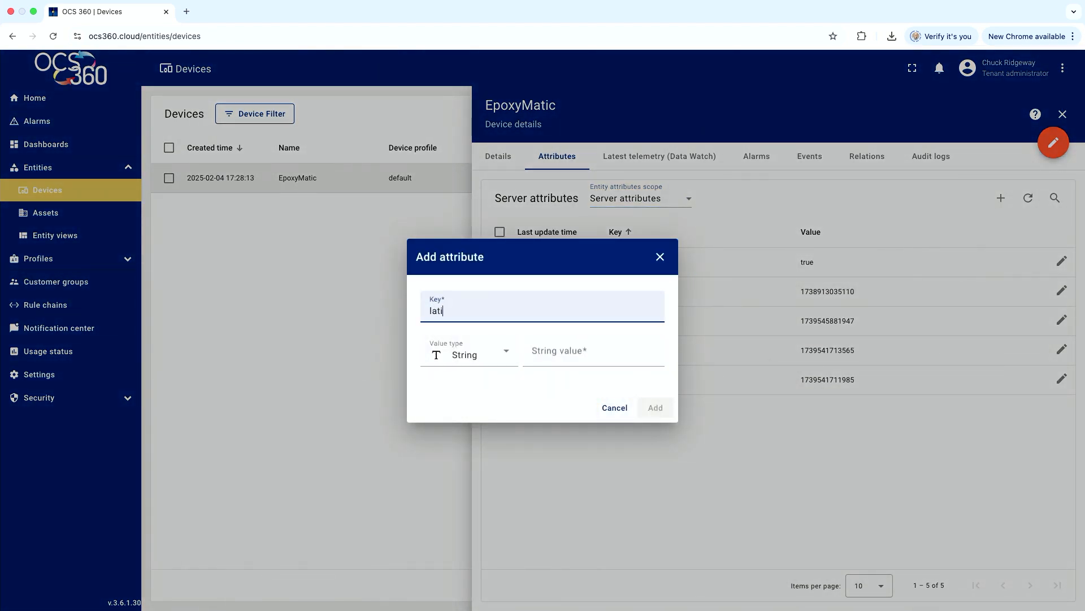
left_click(466, 361)
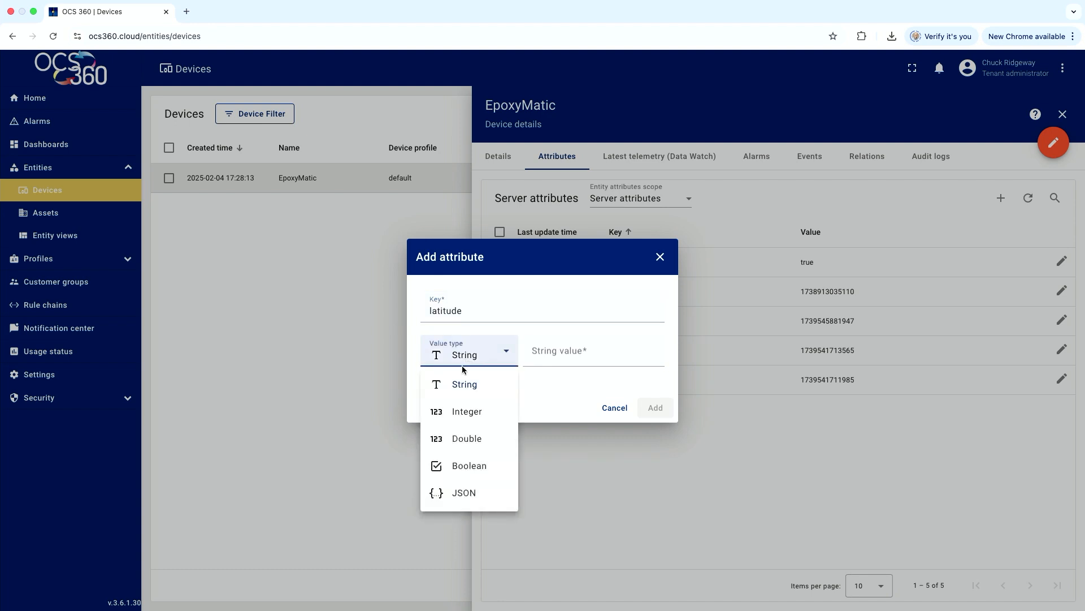
left_click(461, 437)
left_click(542, 351)
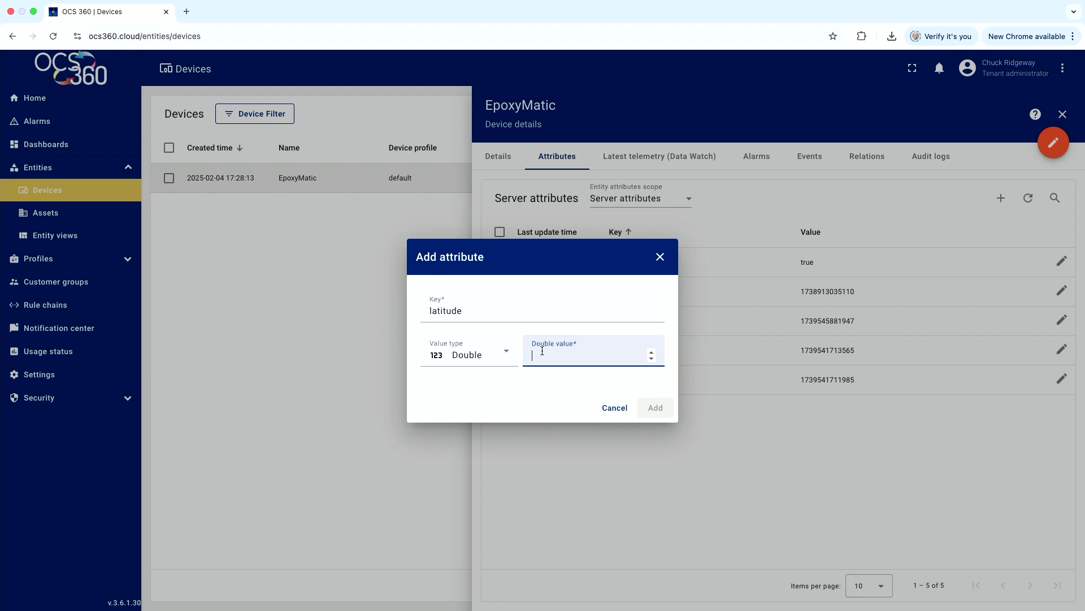
right_click(540, 355)
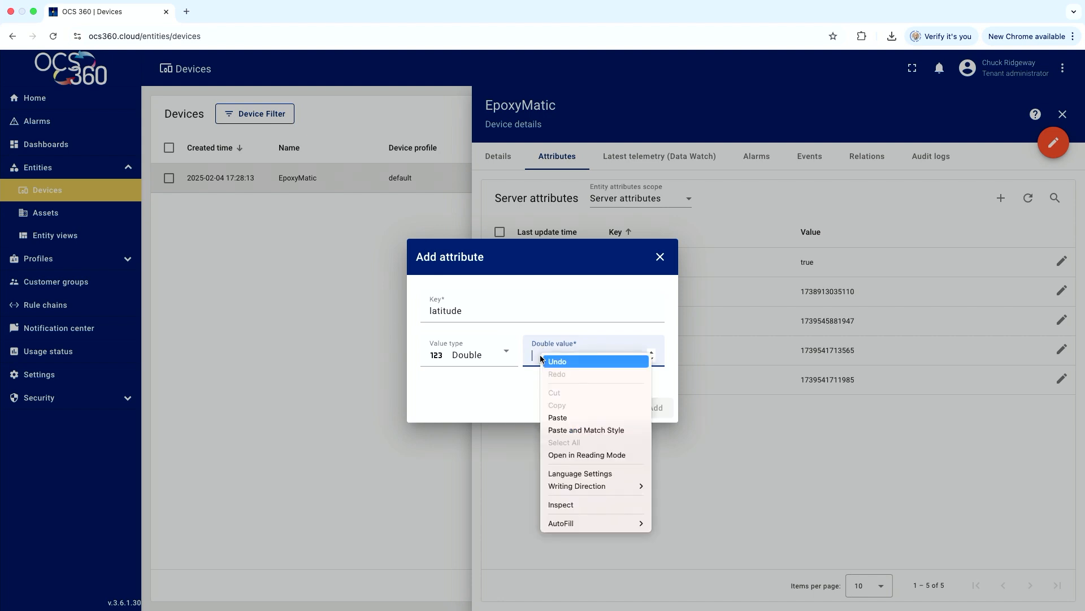
left_click(561, 417)
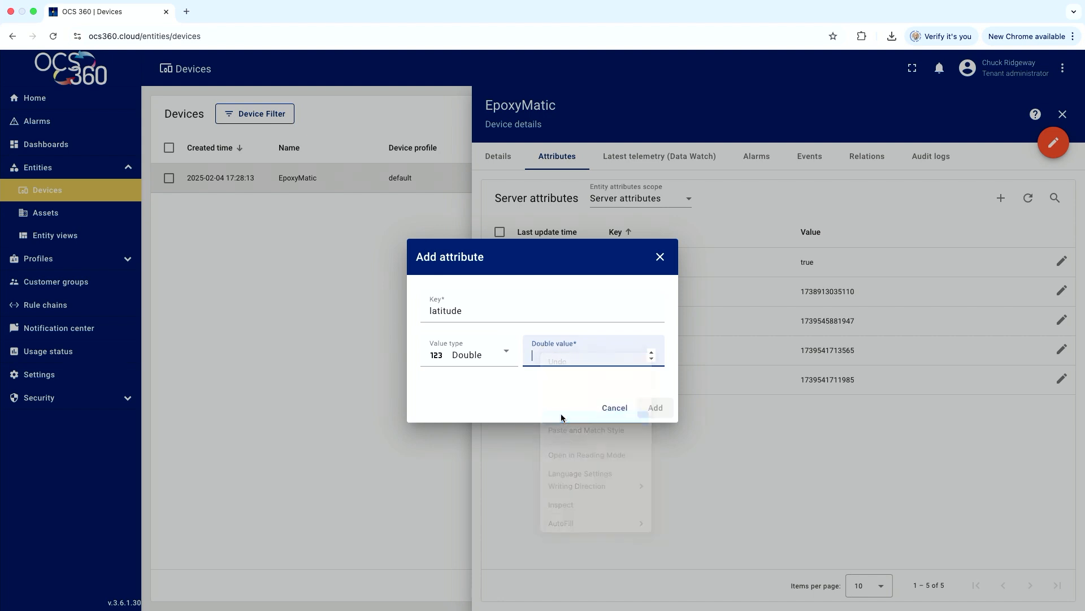
key("BackSpace")
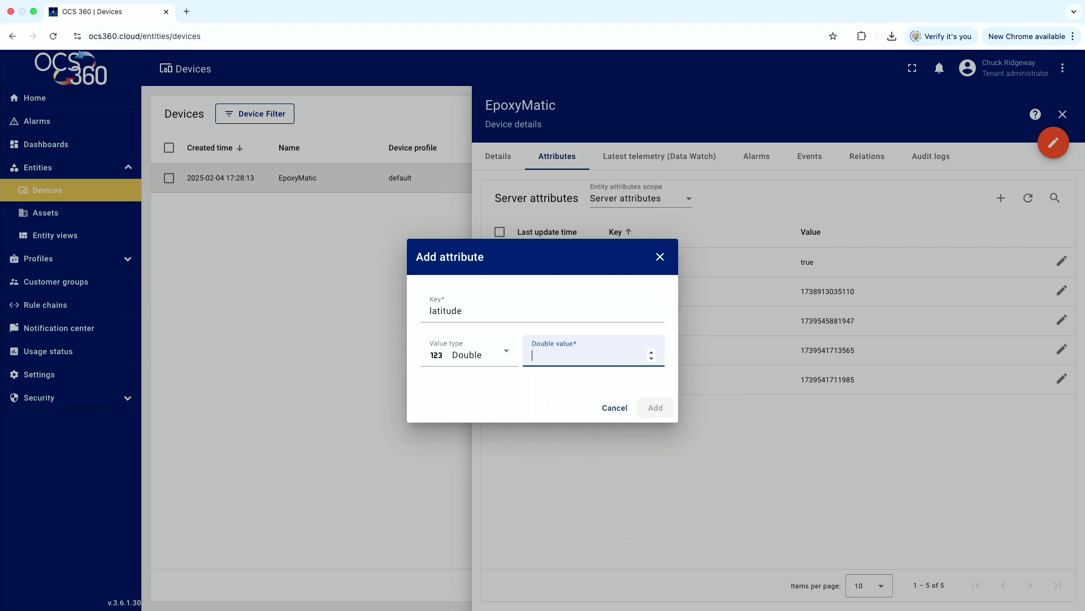
right_click(592, 357)
left_click(609, 419)
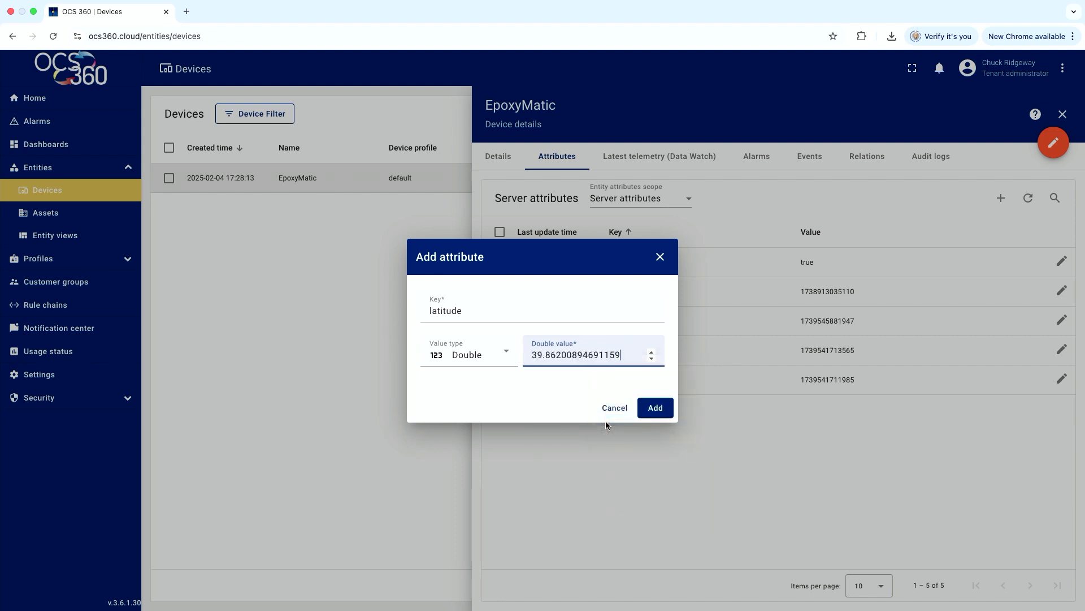
left_click(656, 408)
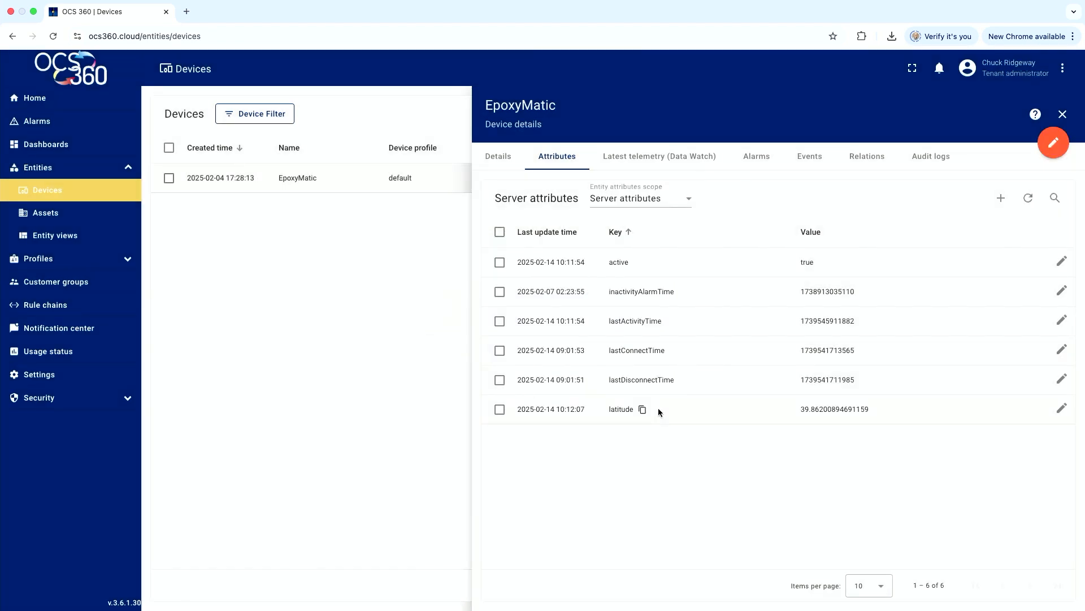
- Add a server attribute with the key longitude, value type Double and value -86.43841194485726 to the EpoxyMatic device
left_click(1001, 198)
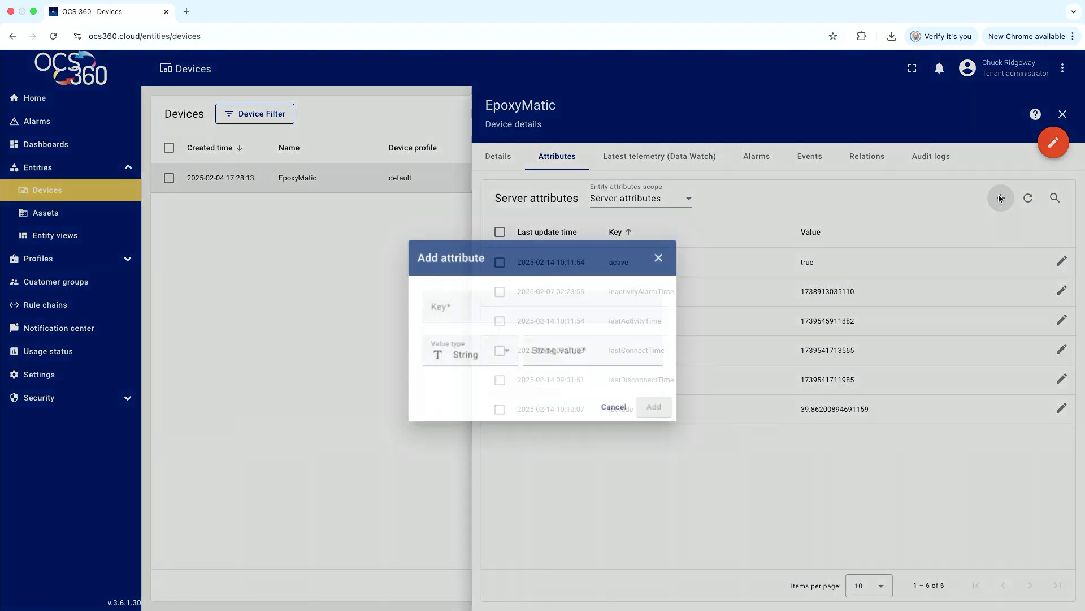
left_click(440, 303)
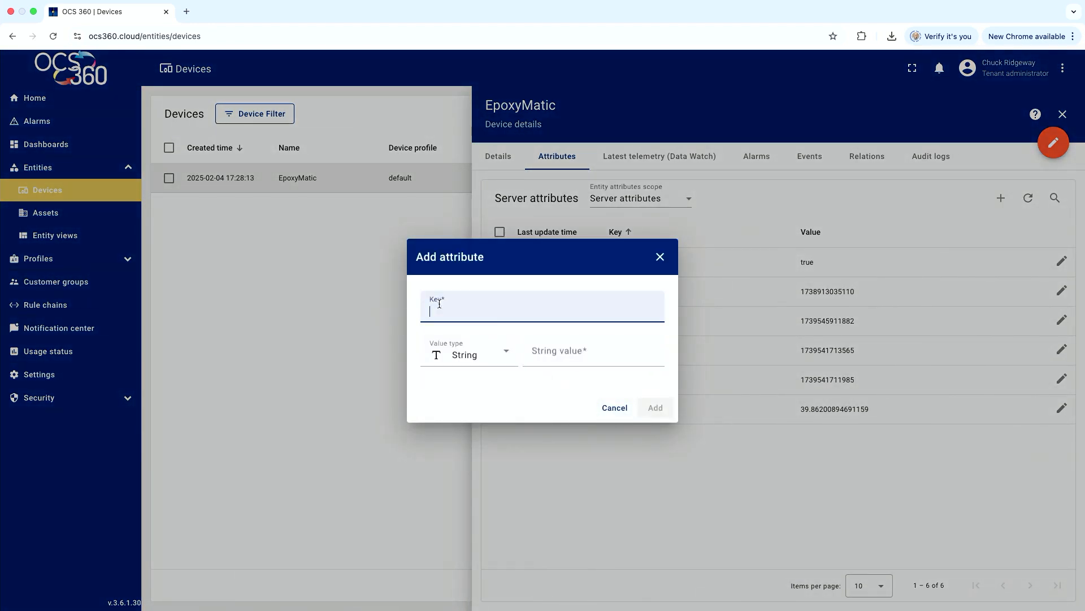
type("longitude")
left_click(472, 361)
left_click(466, 436)
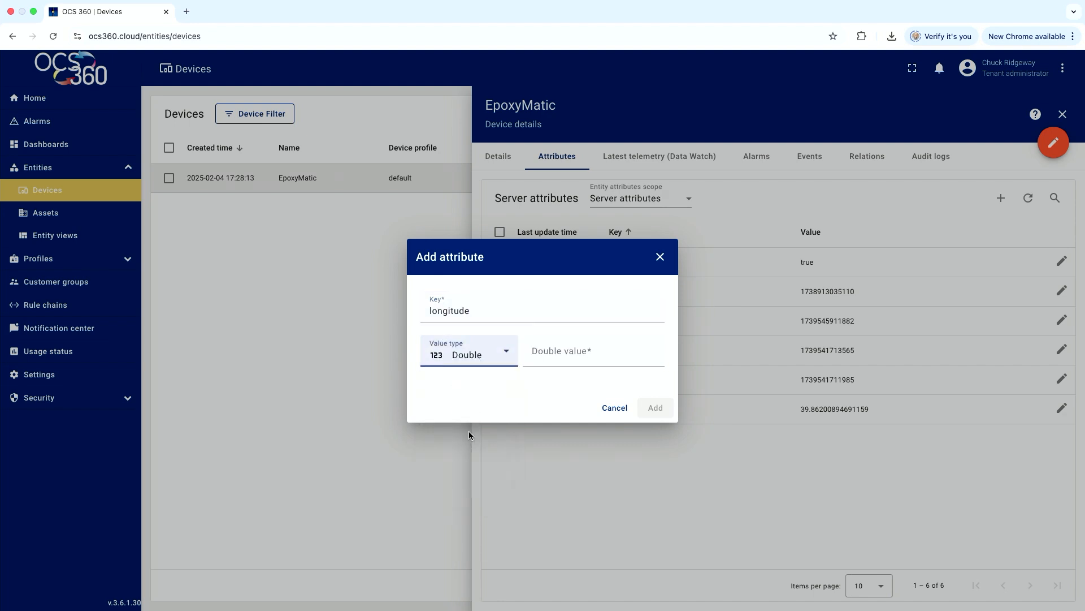
left_click(546, 352)
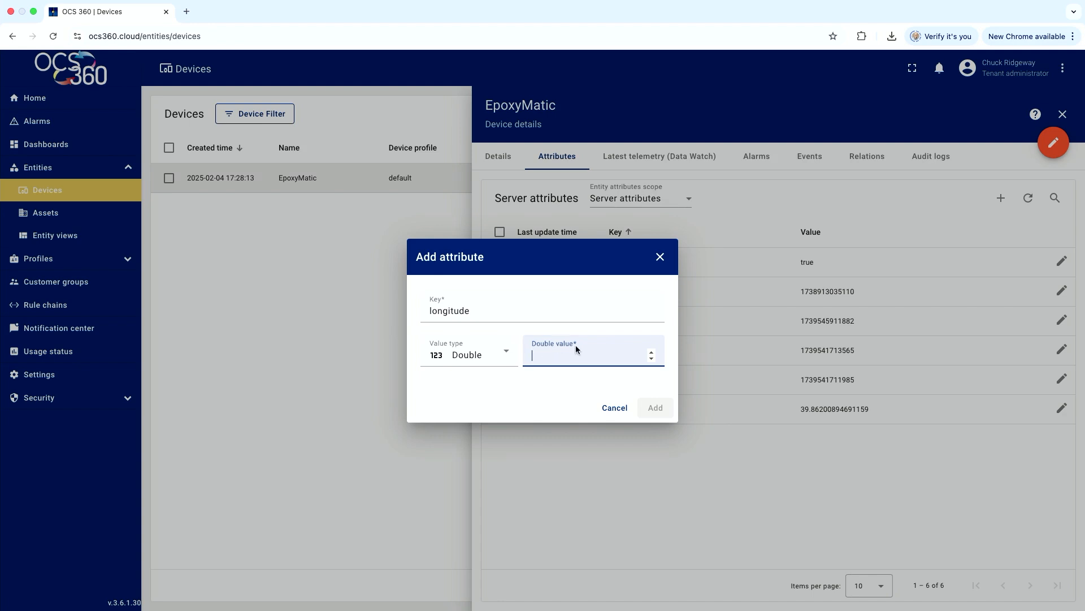
right_click(566, 357)
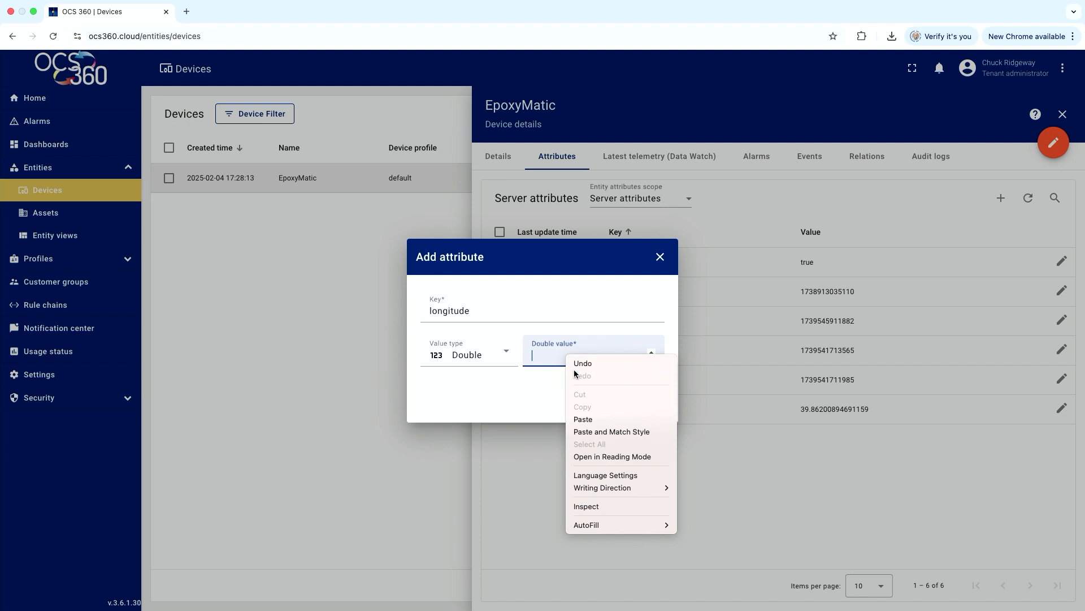
left_click(579, 420)
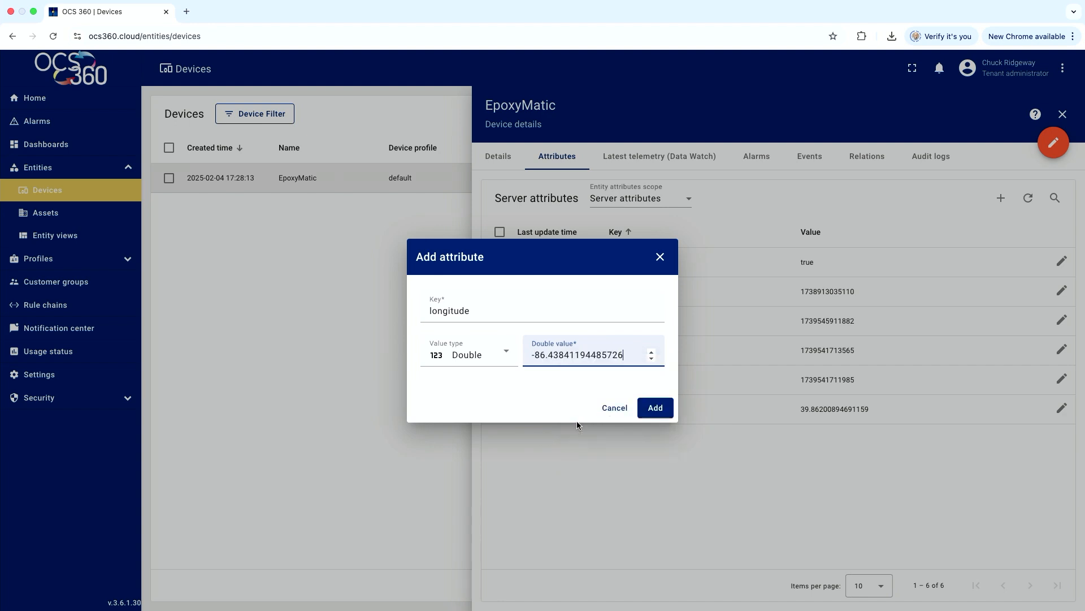
left_click(648, 409)
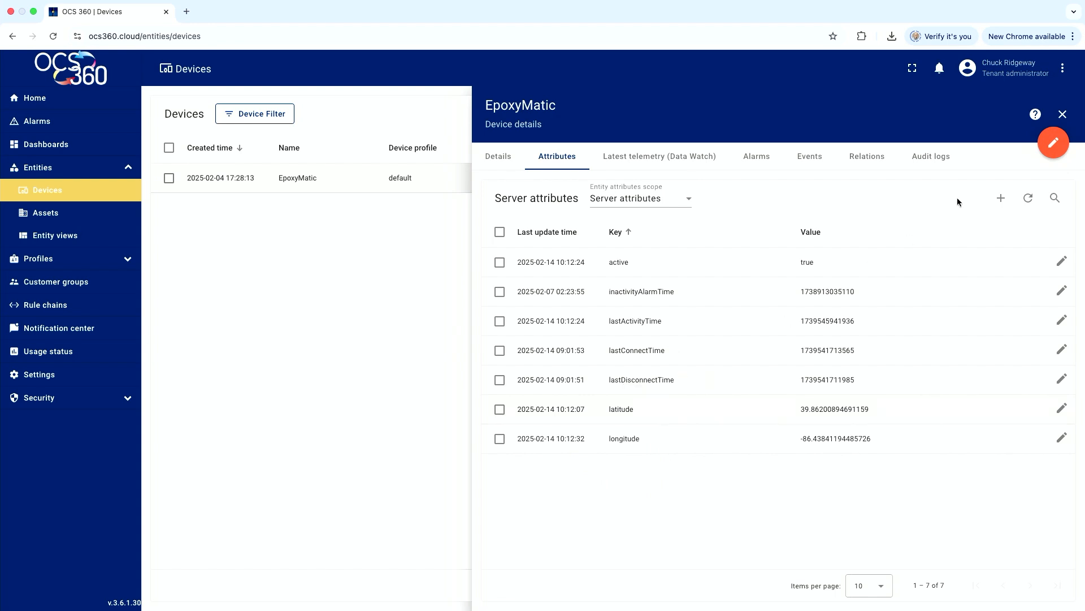
- Close the device details and create a new dashboard titled Site Map
left_click(1063, 115)
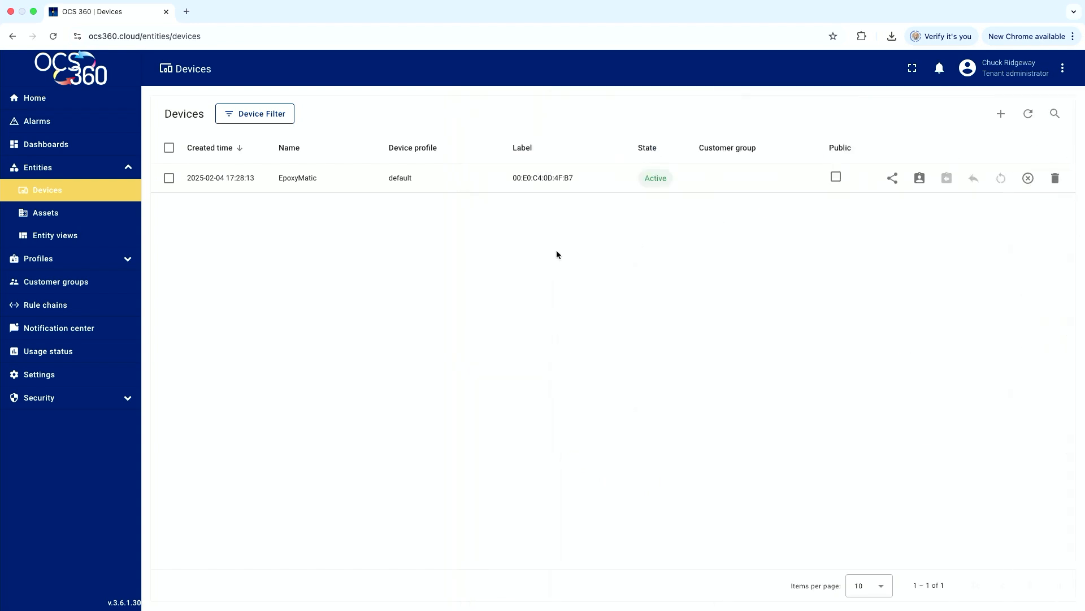
left_click(59, 148)
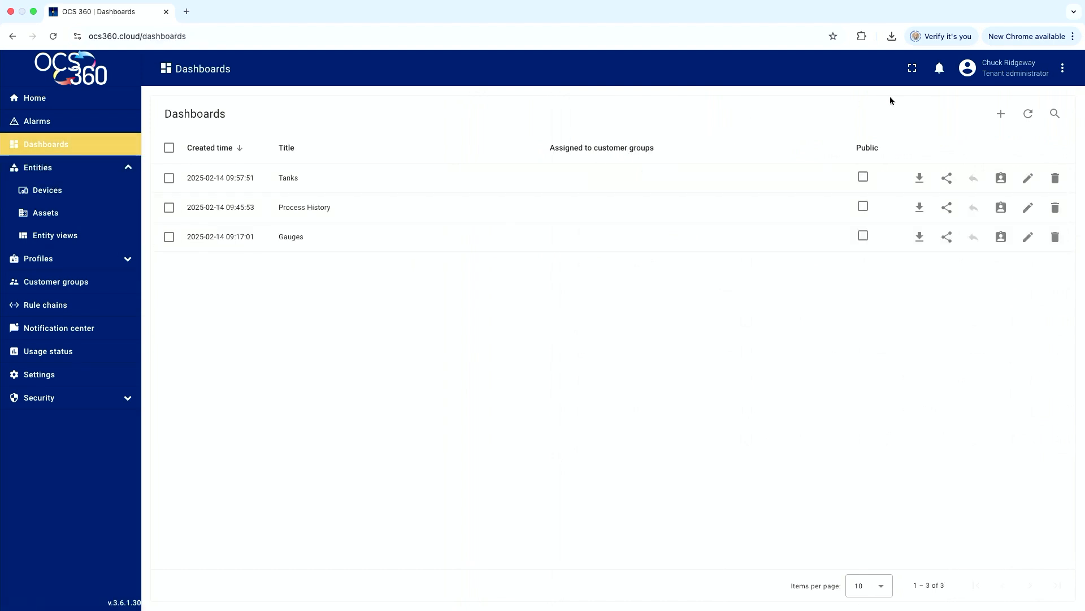
left_click(1000, 116)
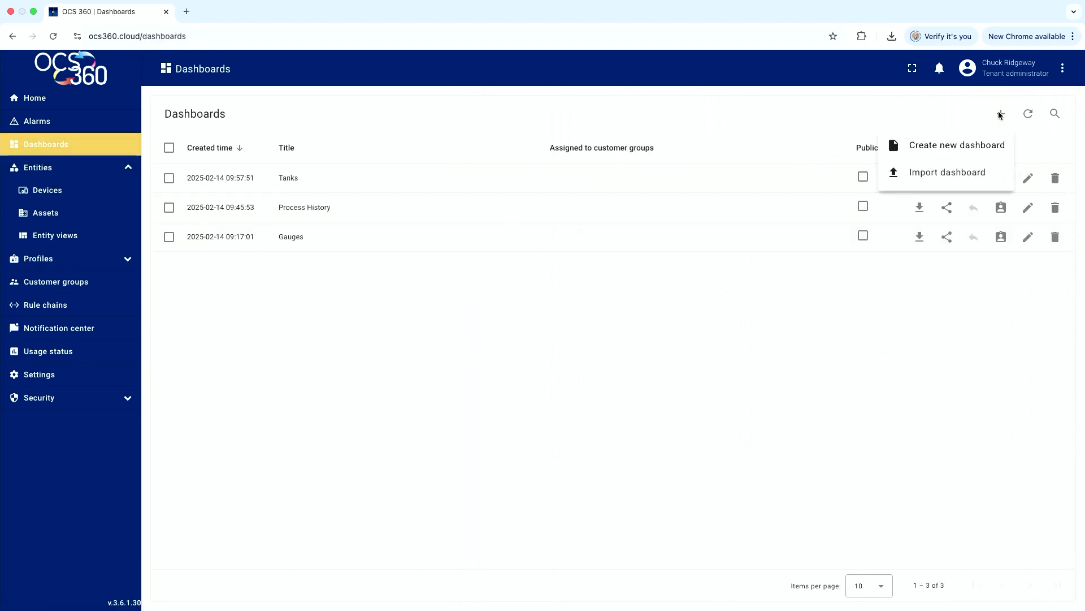
left_click(941, 149)
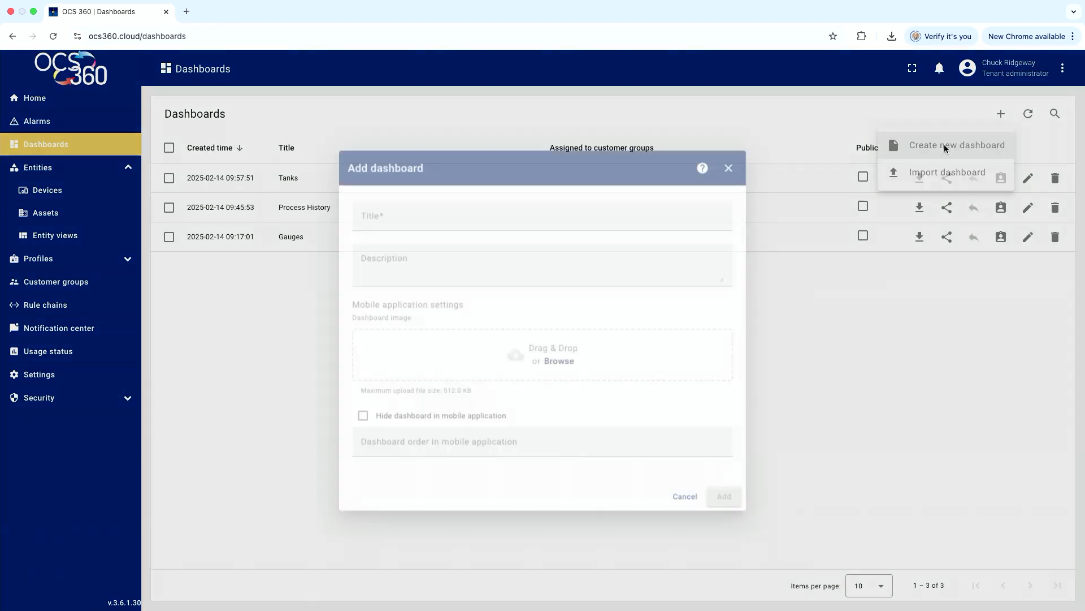
left_click(367, 211)
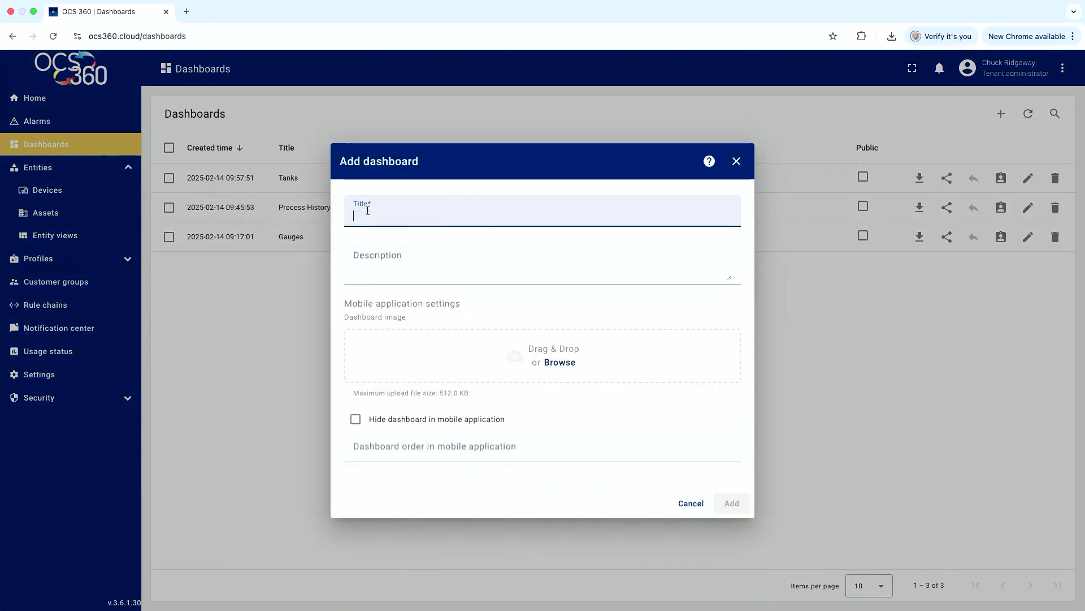
type("Site Map")
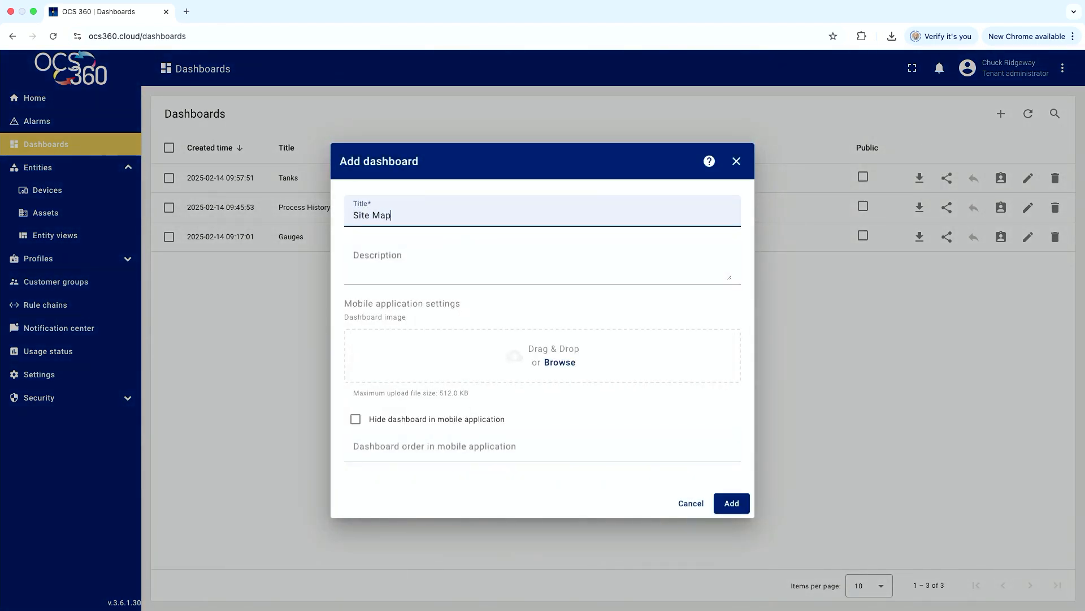
left_click(731, 502)
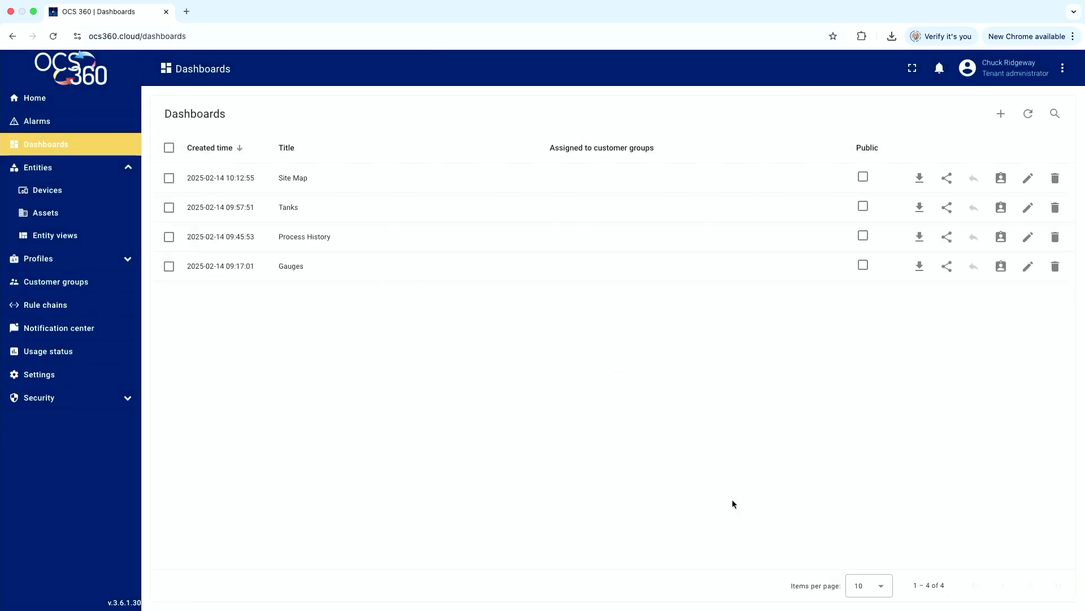
- Start a Google Map widget from the Maps bundle on the Site Map dashboard, using EpoxyMatic as its entity alias
left_click(571, 373)
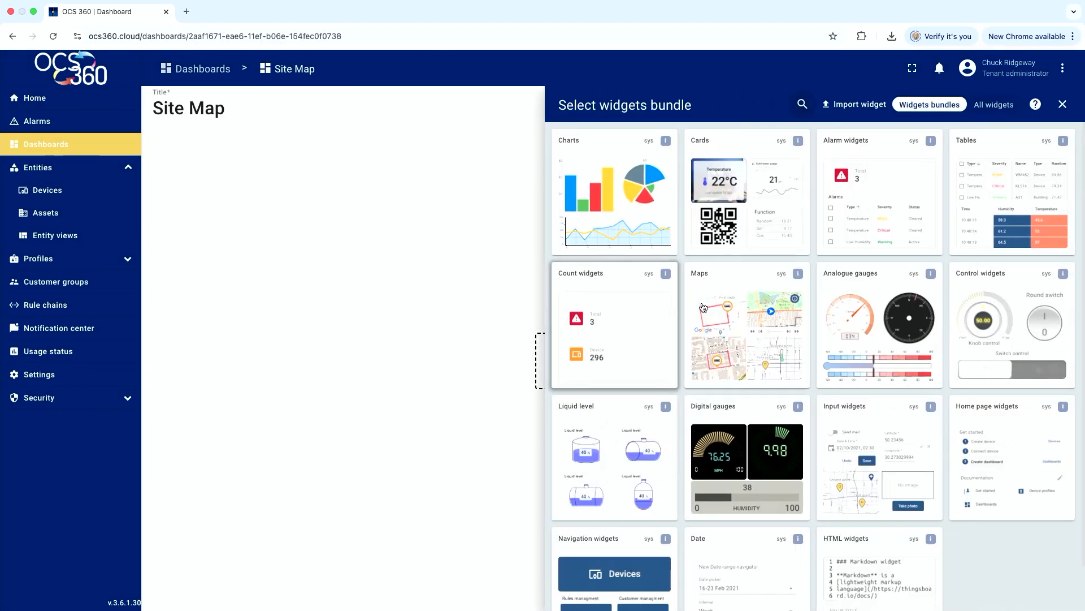
left_click(744, 318)
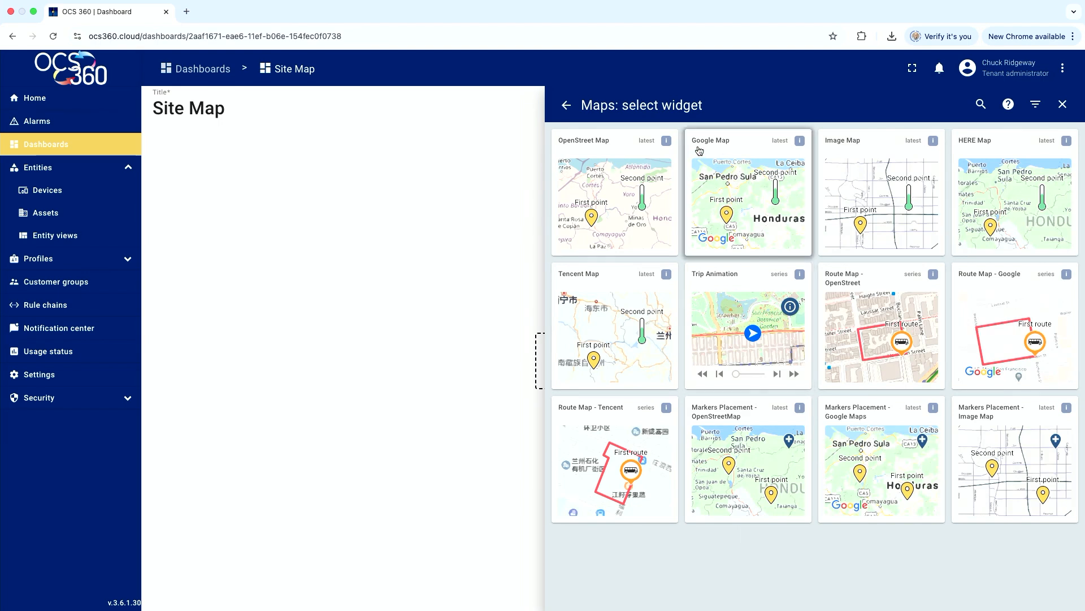
left_click(746, 198)
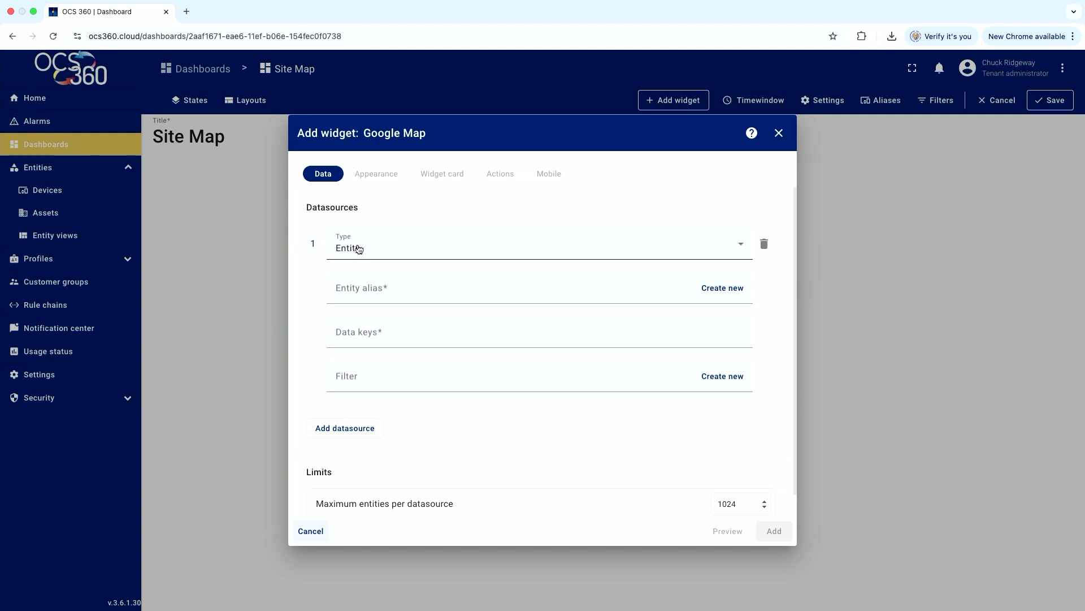
left_click(352, 288)
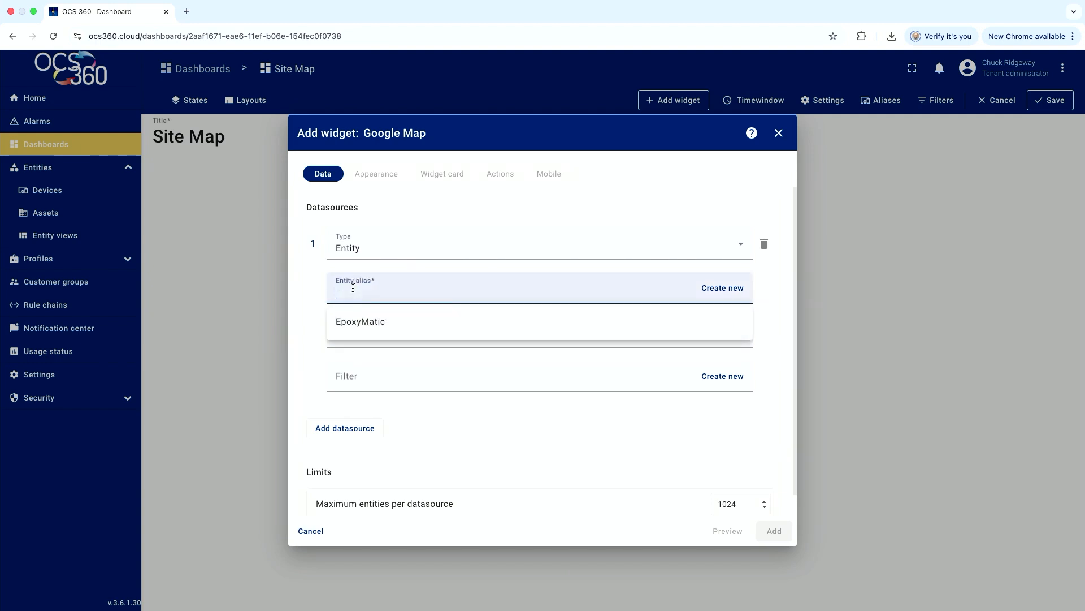
left_click(350, 320)
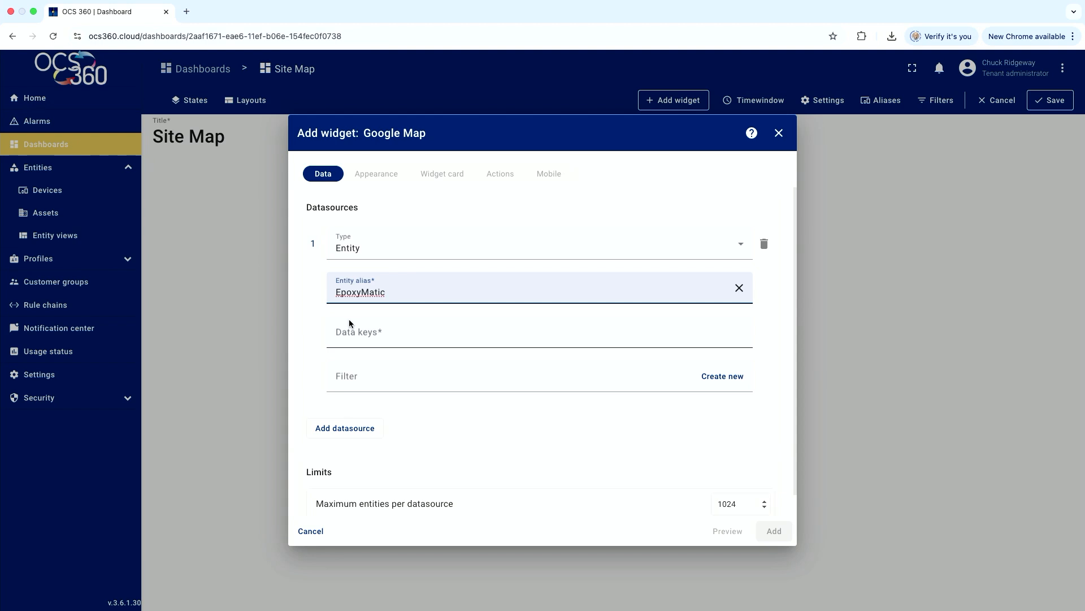
- Add the latitude and longitude attributes as data keys of the Google Map widget's datasource
left_click(346, 333)
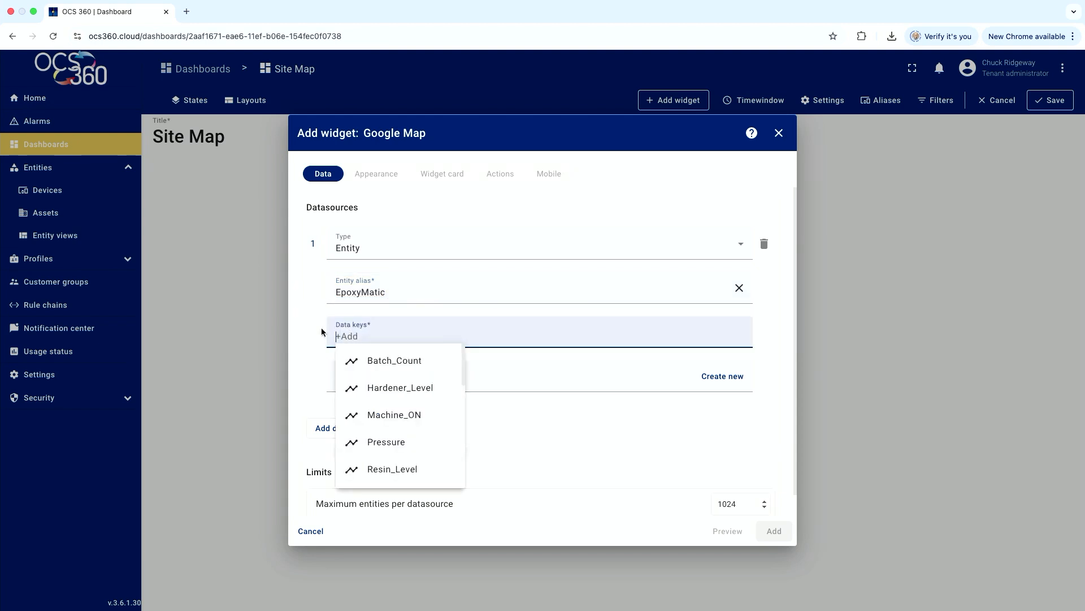
scroll(364, 398, "down", 5)
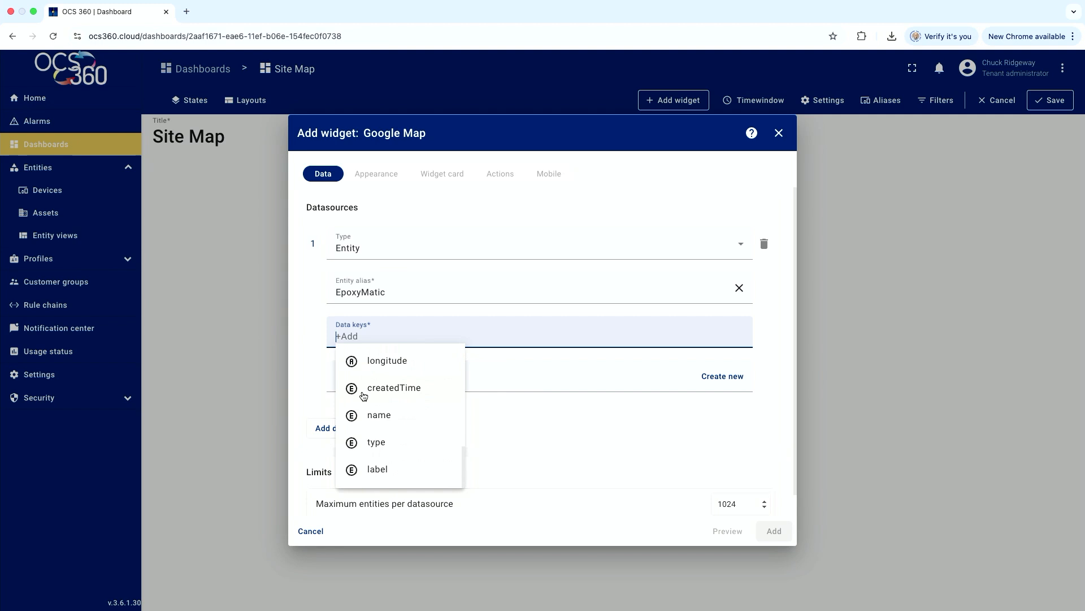
scroll(364, 397, "up", 2)
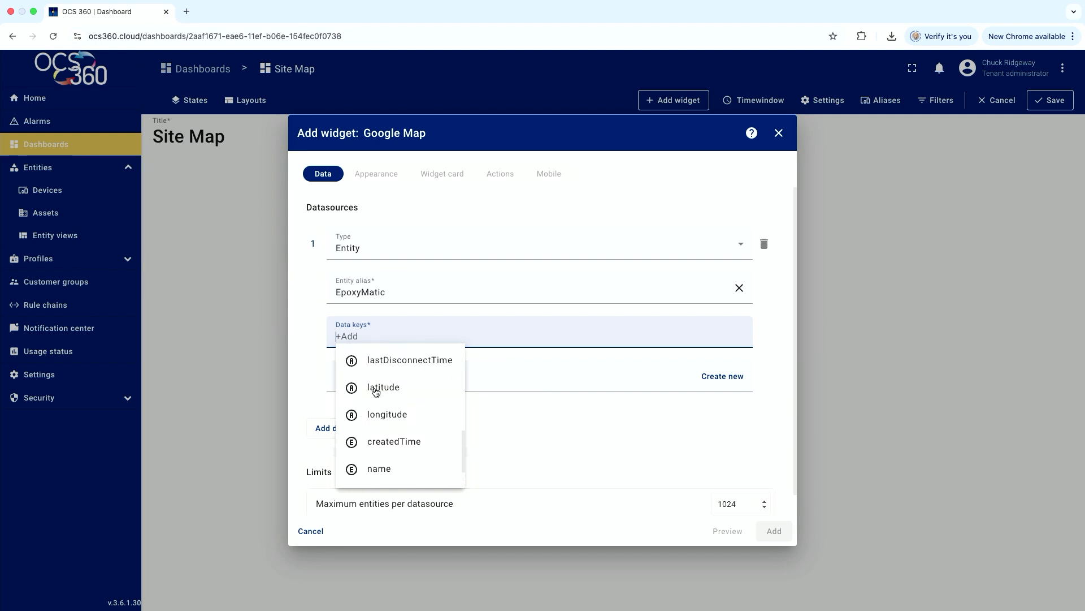
left_click(372, 388)
scroll(501, 453, "down", 5)
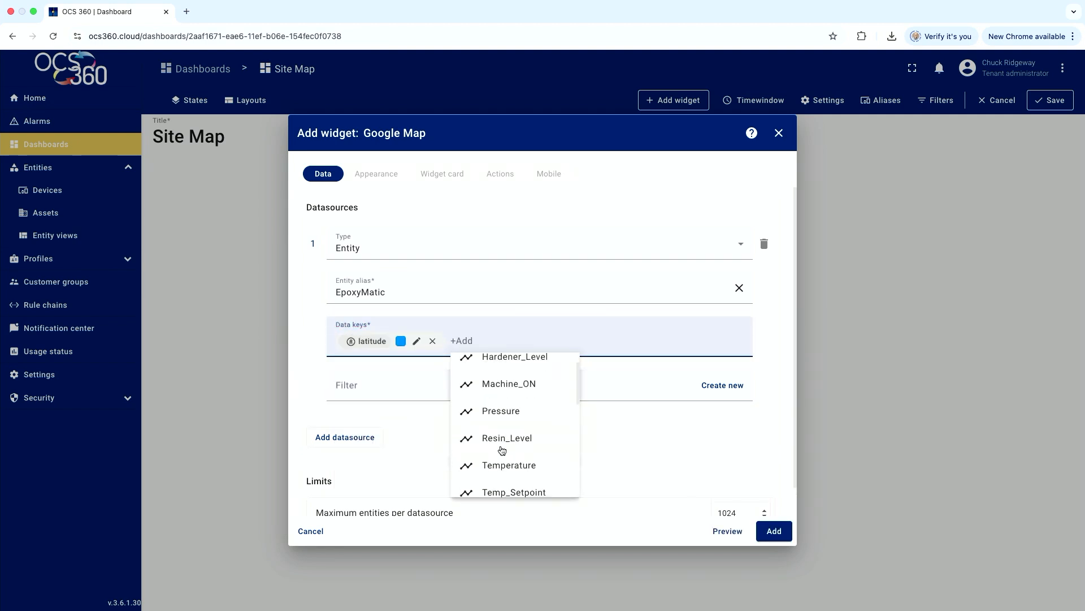
scroll(502, 448, "down", 4)
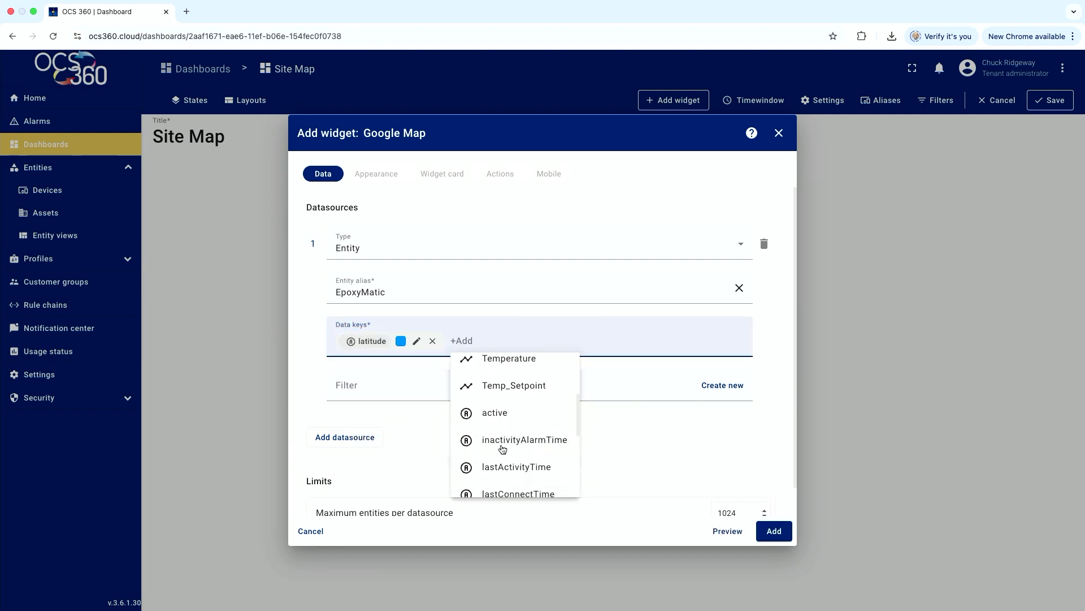
scroll(502, 448, "down", 1)
left_click(503, 448)
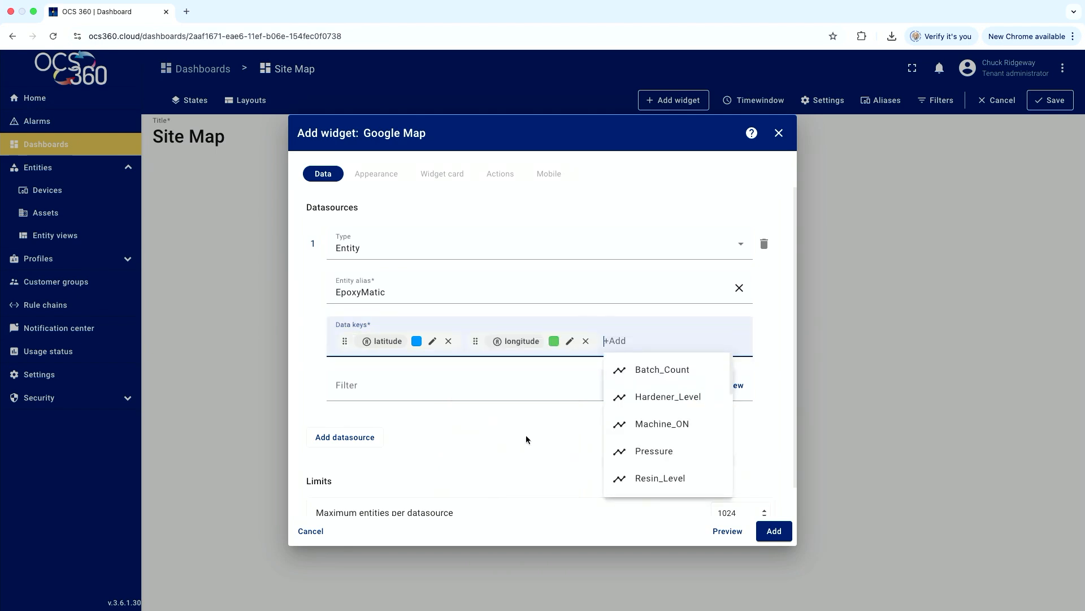
left_click(526, 439)
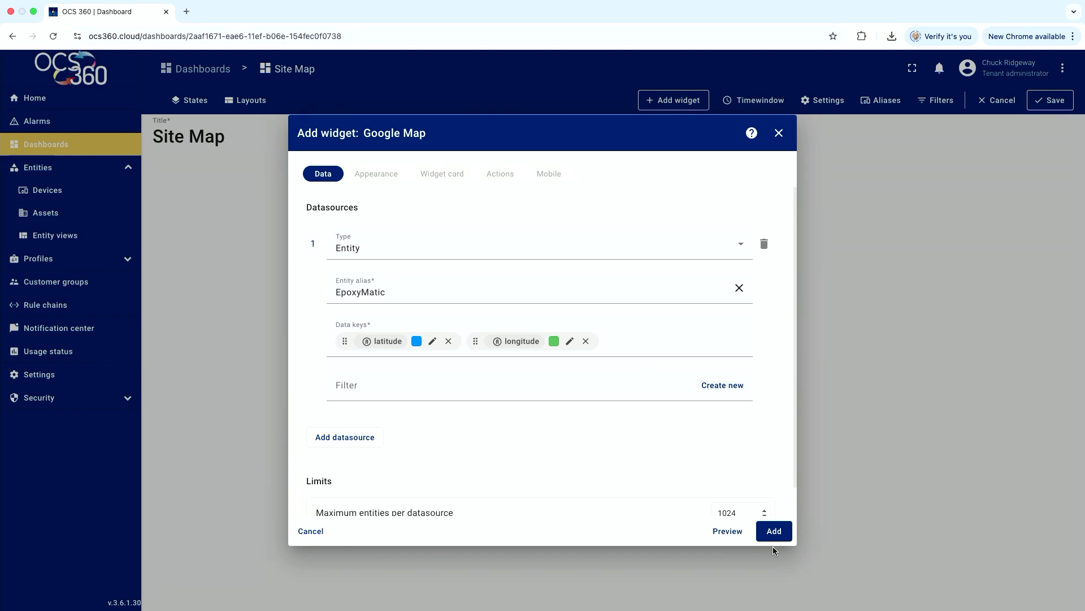
- Add the Google Map widget to the Site Map dashboard, enlarge it and save the dashboard
left_click(774, 531)
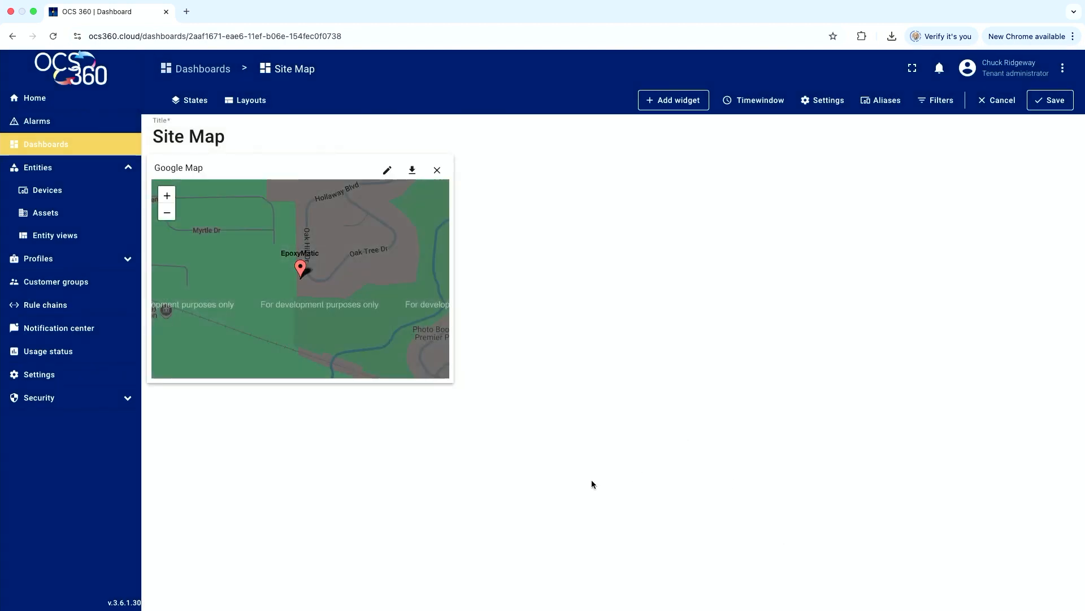
left_click_drag(454, 384, 607, 506)
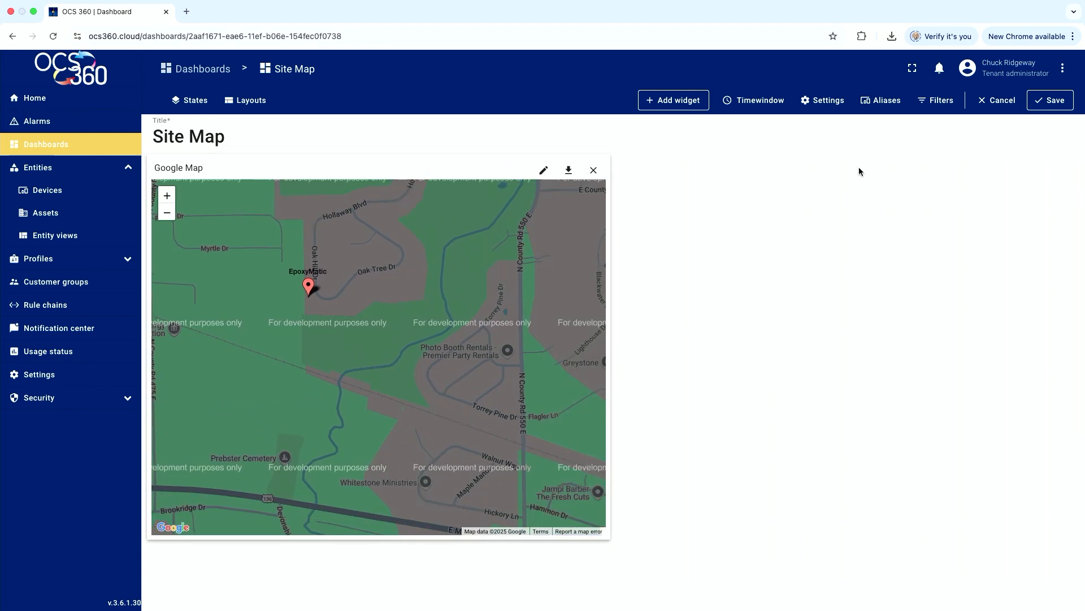
left_click(1055, 105)
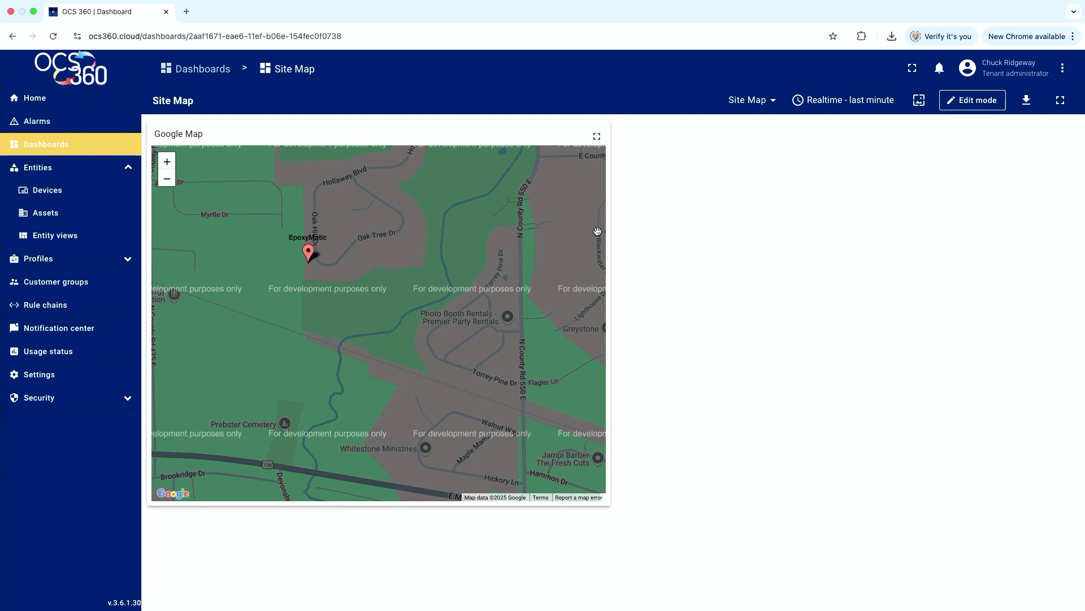
- Set the Google Map widget's default map type to Satellite, apply the change and save the Site Map dashboard
left_click(973, 102)
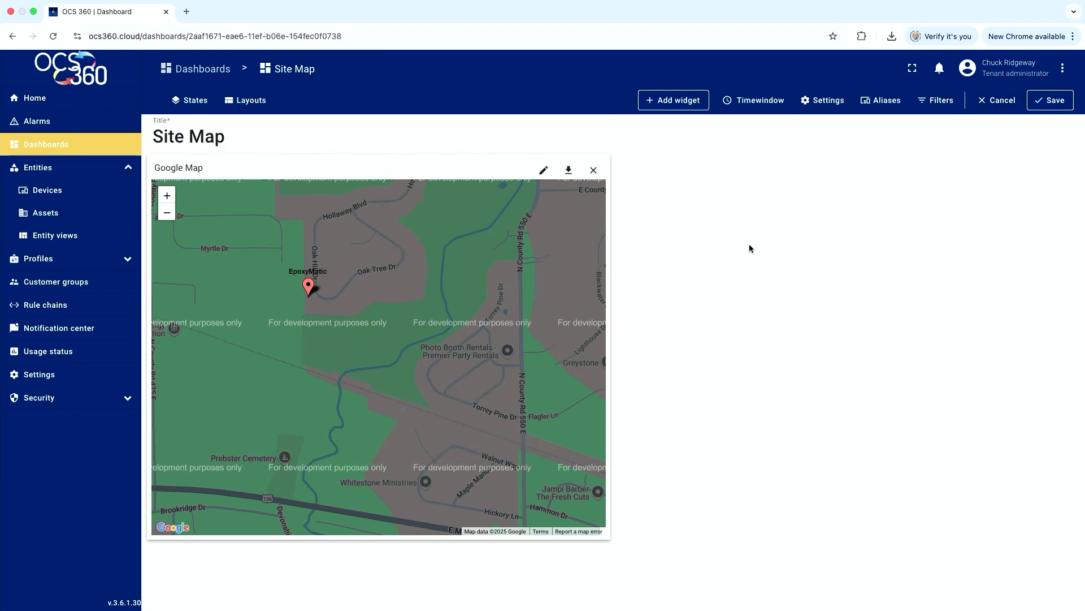
left_click(544, 169)
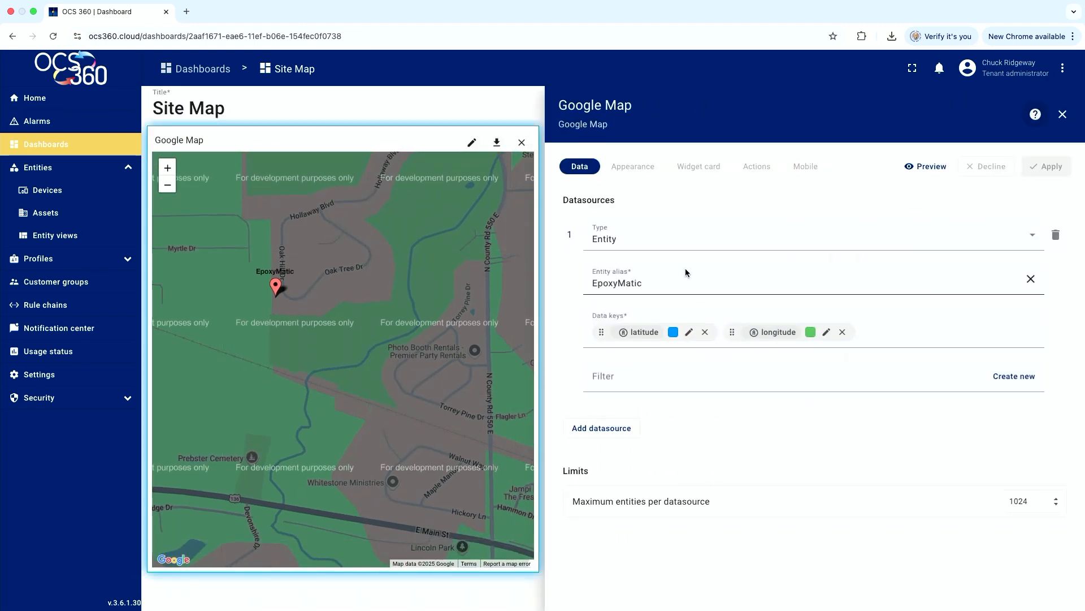
left_click(650, 171)
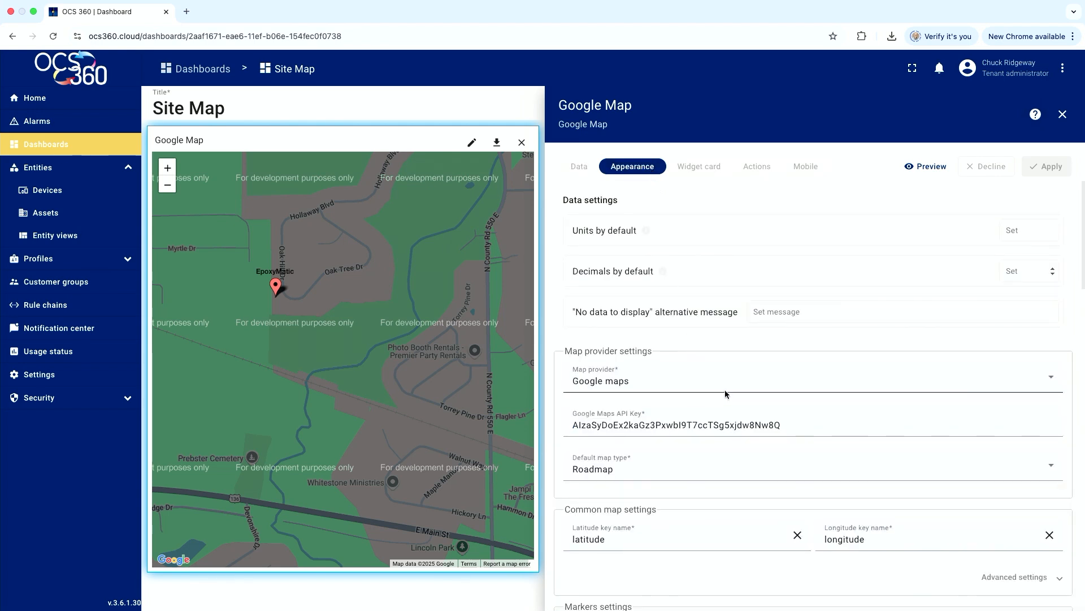
scroll(729, 390, "down", 2)
scroll(728, 389, "down", 1)
left_click(596, 385)
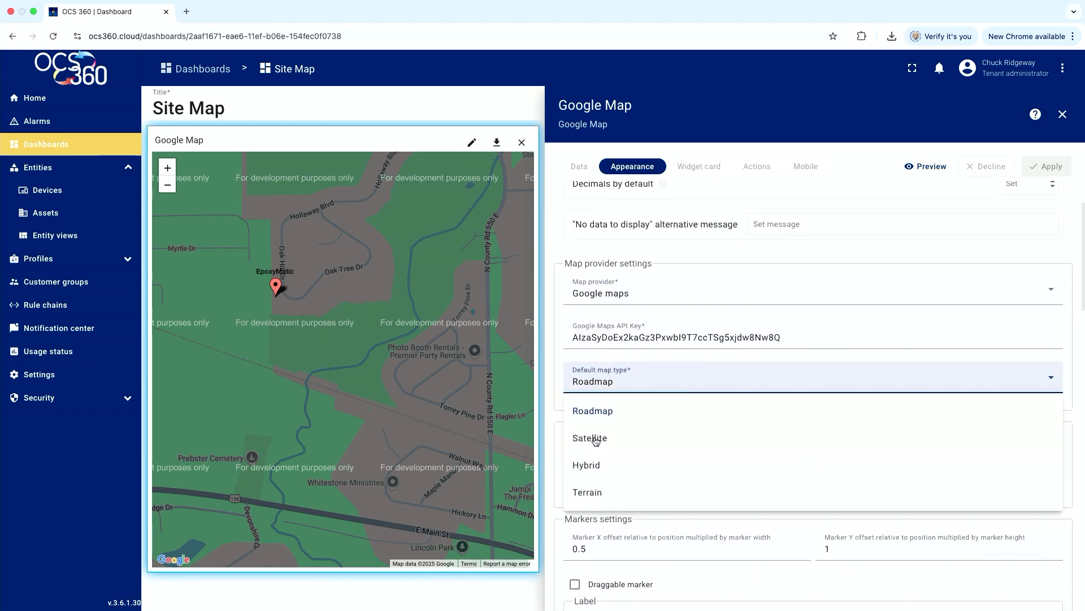
left_click(594, 438)
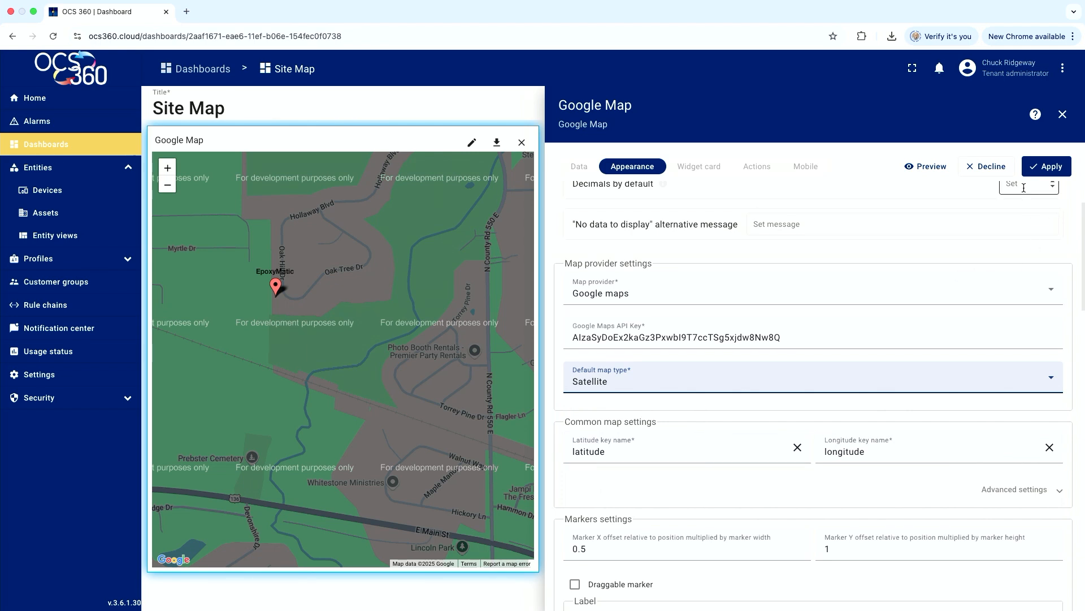
left_click(1046, 170)
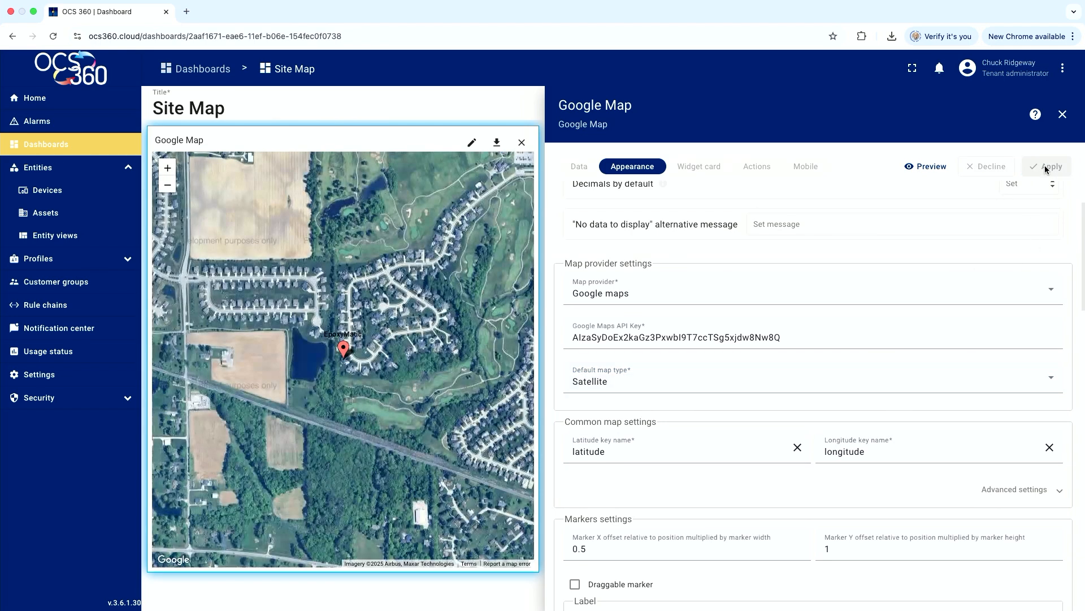
left_click(1061, 116)
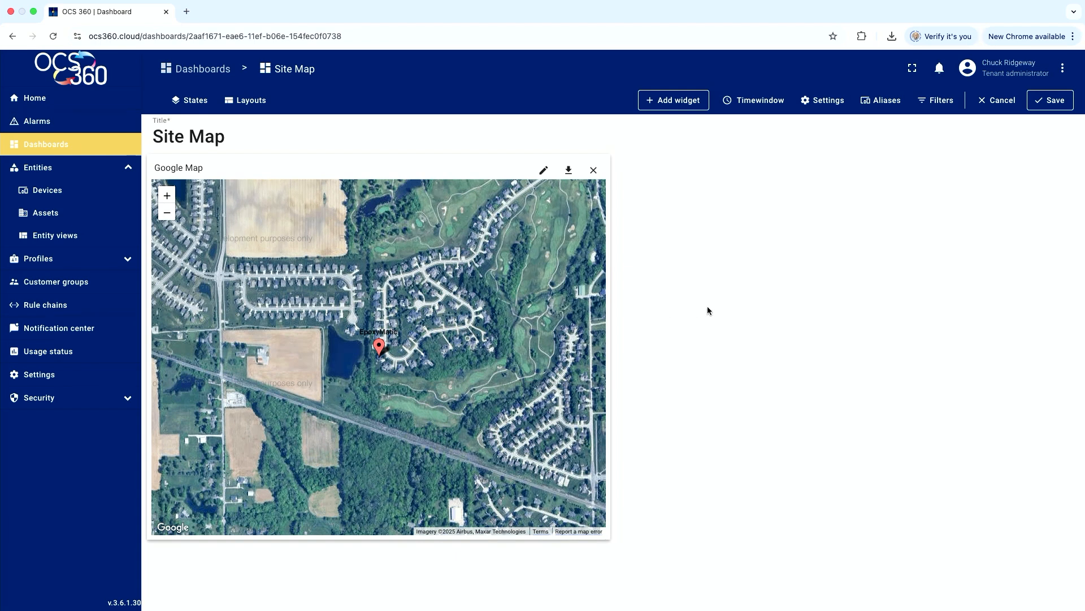
left_click(1054, 106)
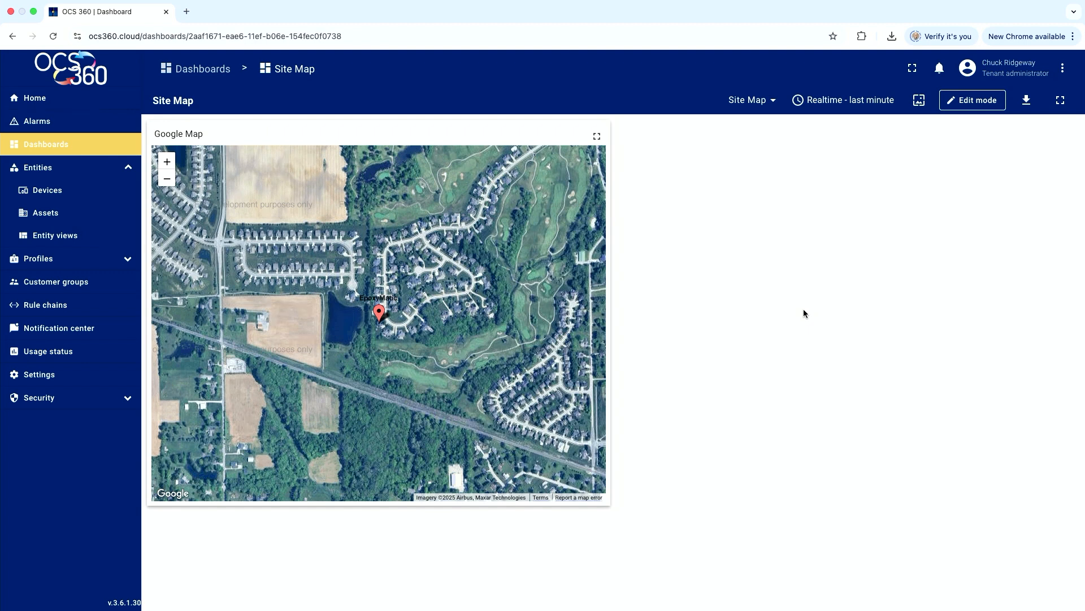
- Open the Gauges dashboard for editing
left_click(60, 150)
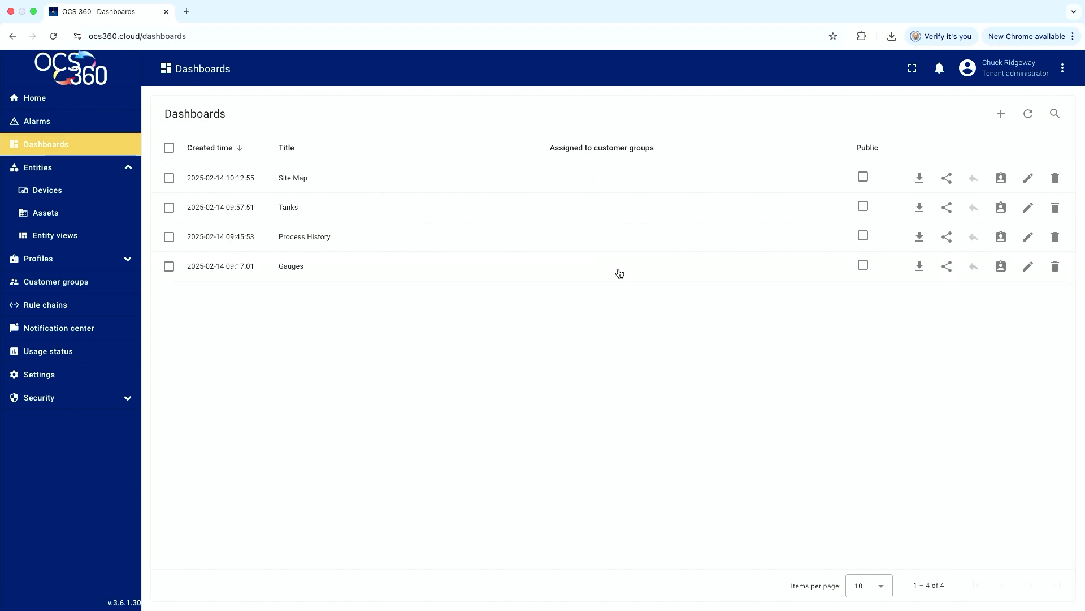
left_click(295, 266)
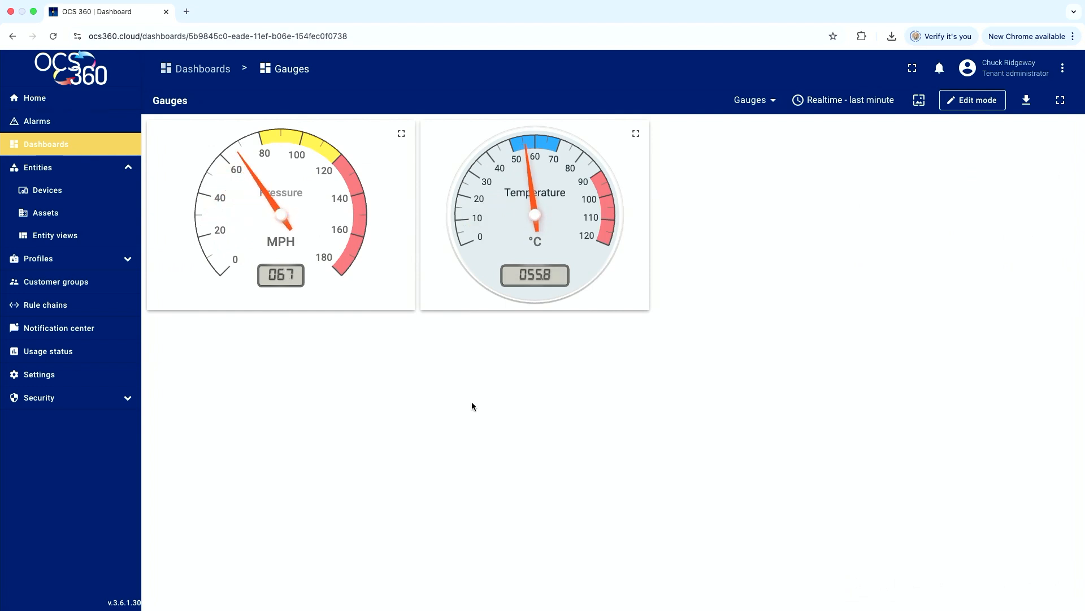
left_click(966, 102)
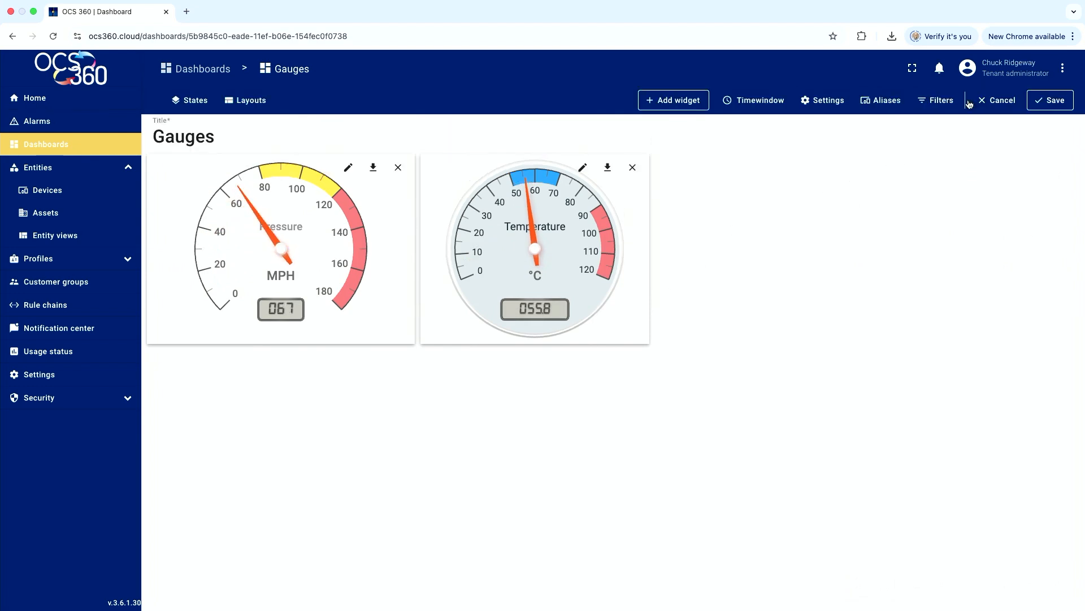
- Start a Round switch widget from the Control widgets bundle with EpoxyMatic as its target device
left_click(685, 107)
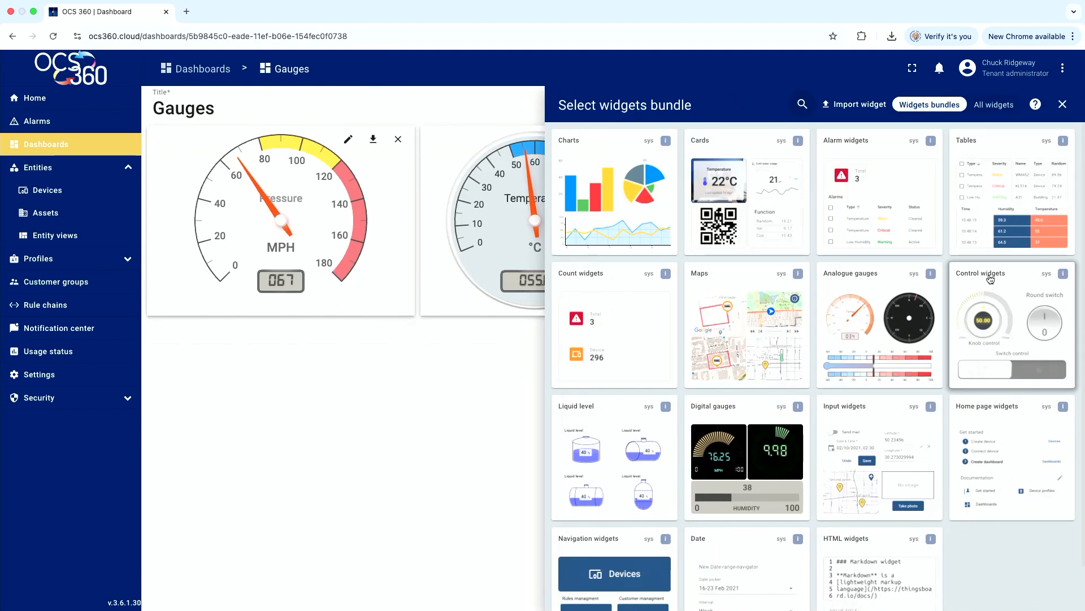
left_click(1011, 294)
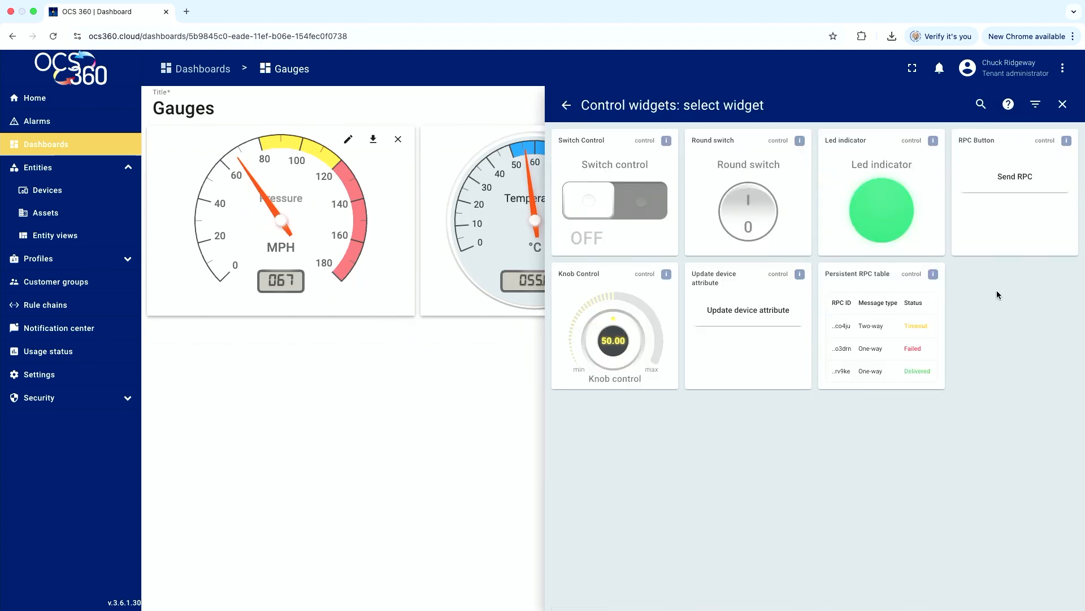
left_click(803, 224)
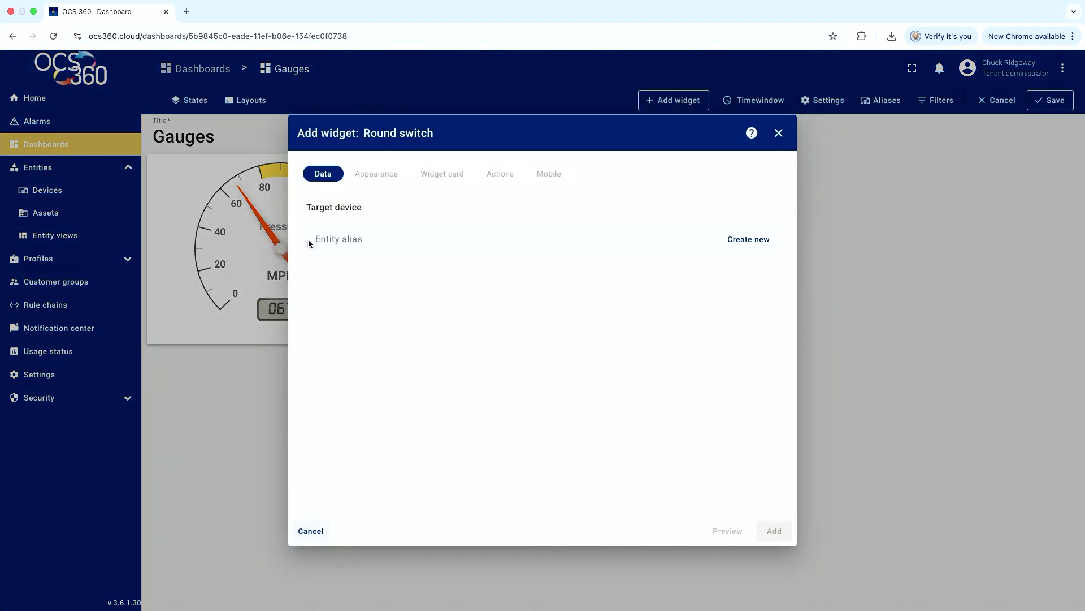
left_click(331, 239)
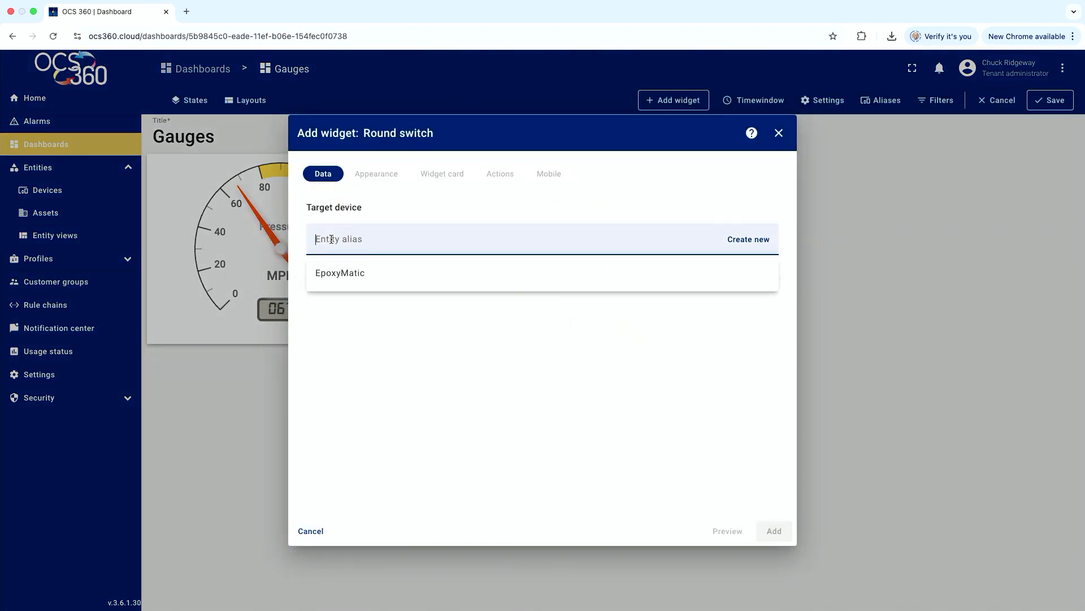
left_click(338, 273)
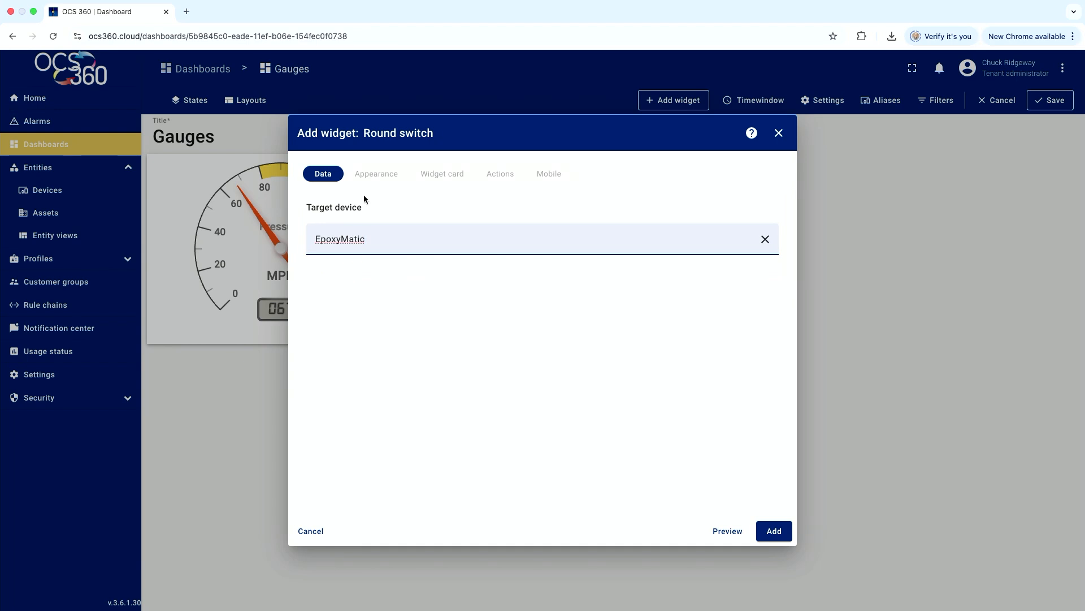
- Select Machine_ON as the round switch's device subscribed tag and set the switch title to Machine ON
left_click(375, 173)
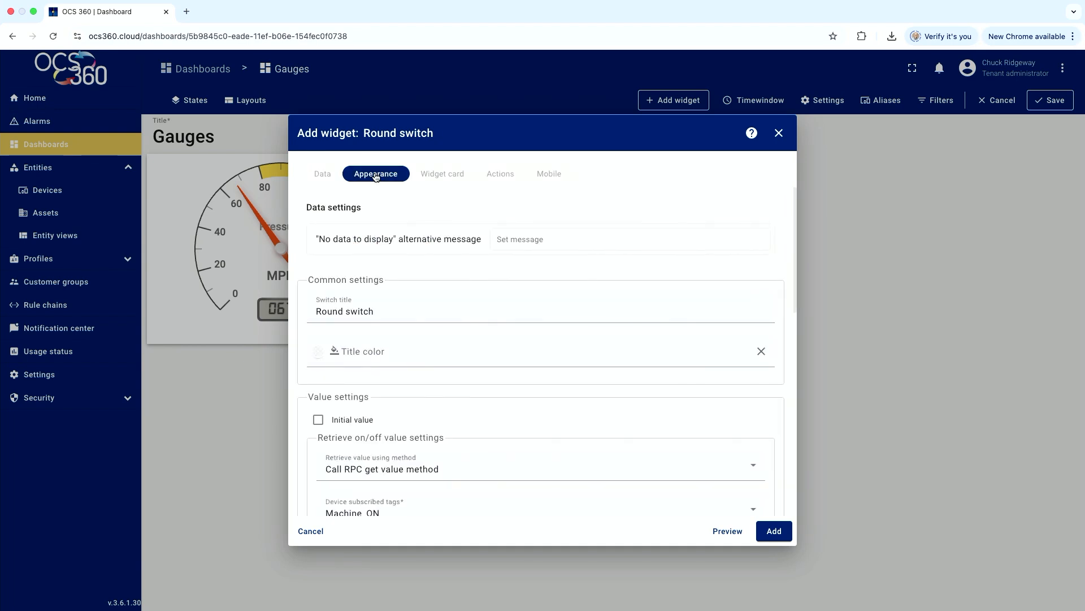
scroll(444, 391, "down", 1)
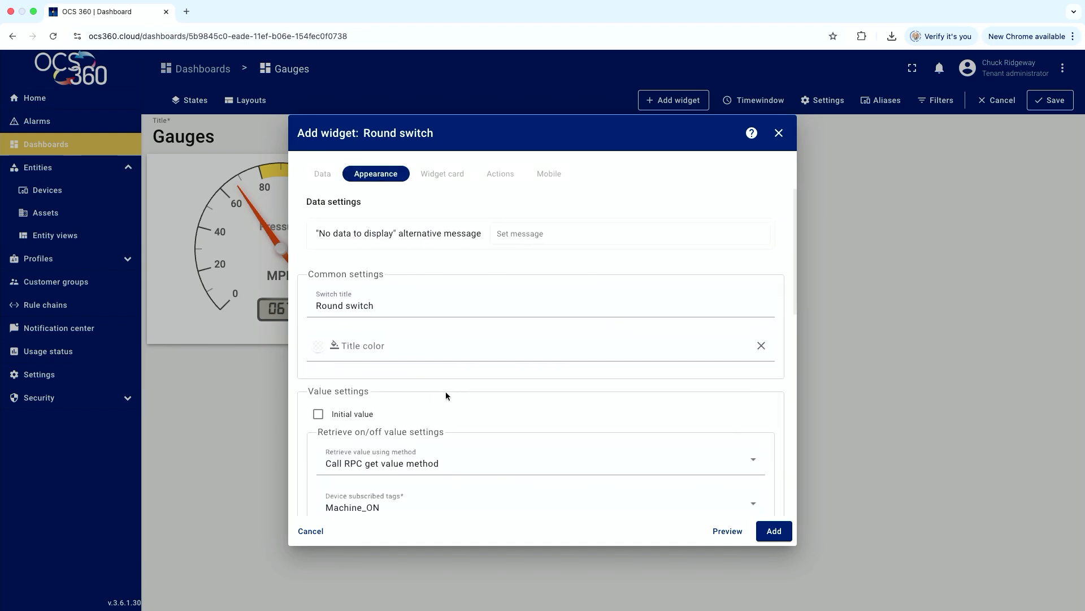
scroll(432, 463, "down", 2)
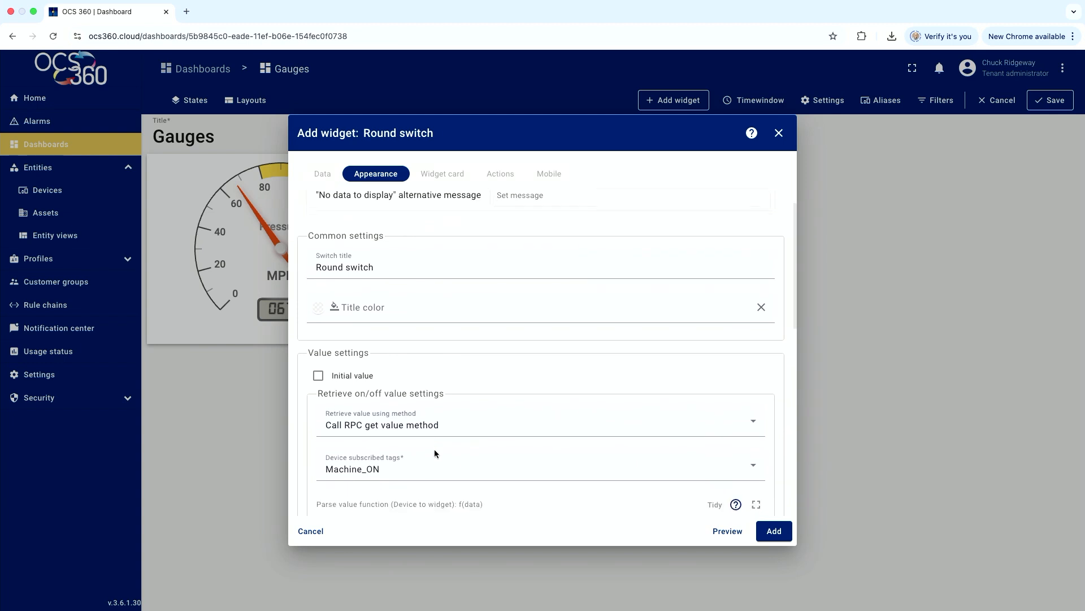
left_click(385, 465)
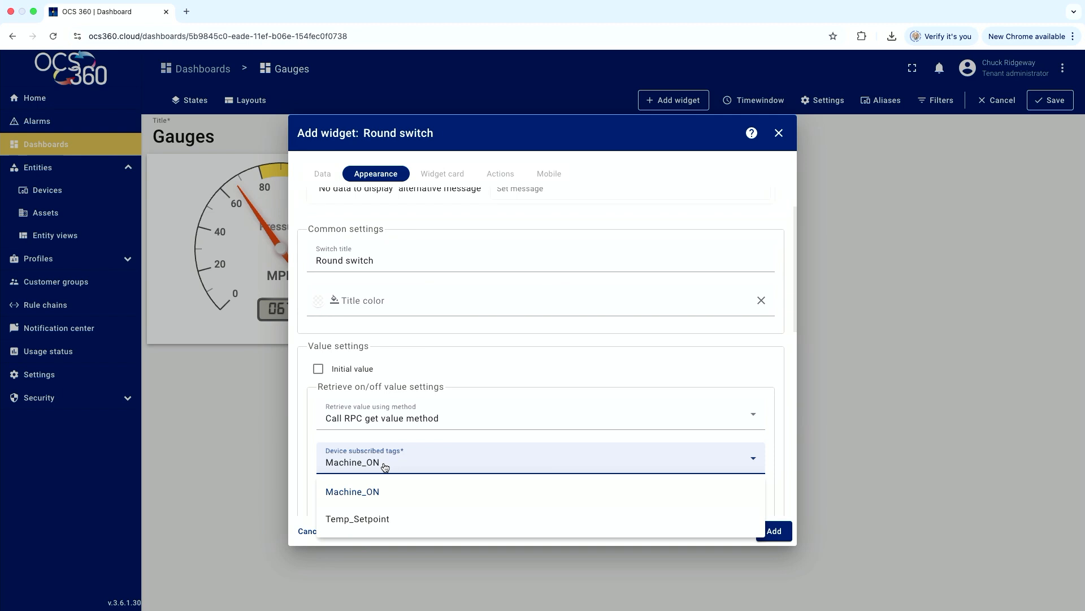
left_click(366, 492)
scroll(392, 470, "up", 2)
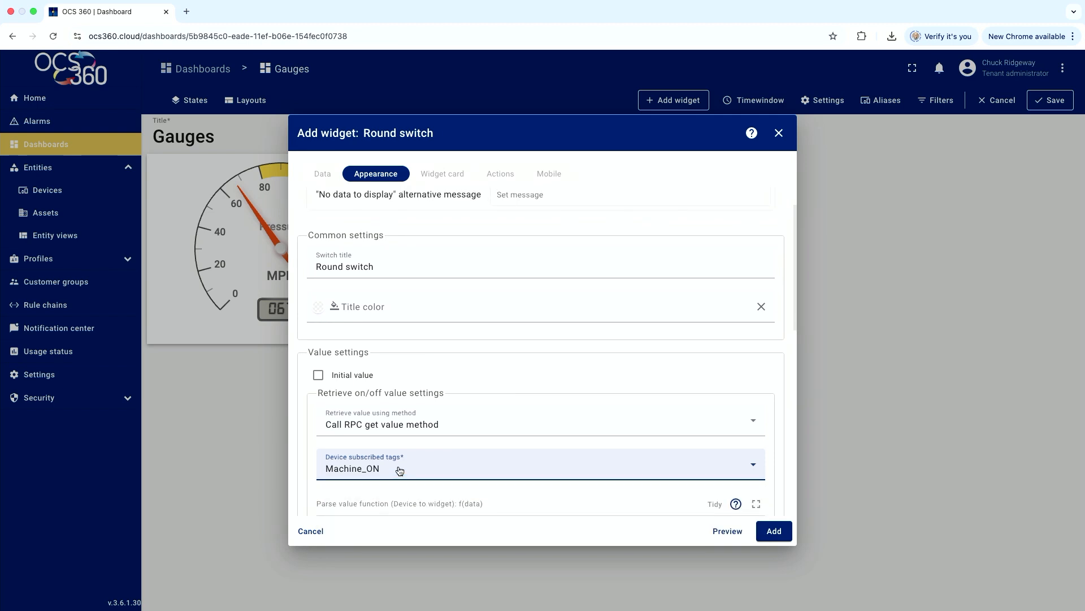
left_click(378, 311)
left_click_drag(378, 311, 296, 305)
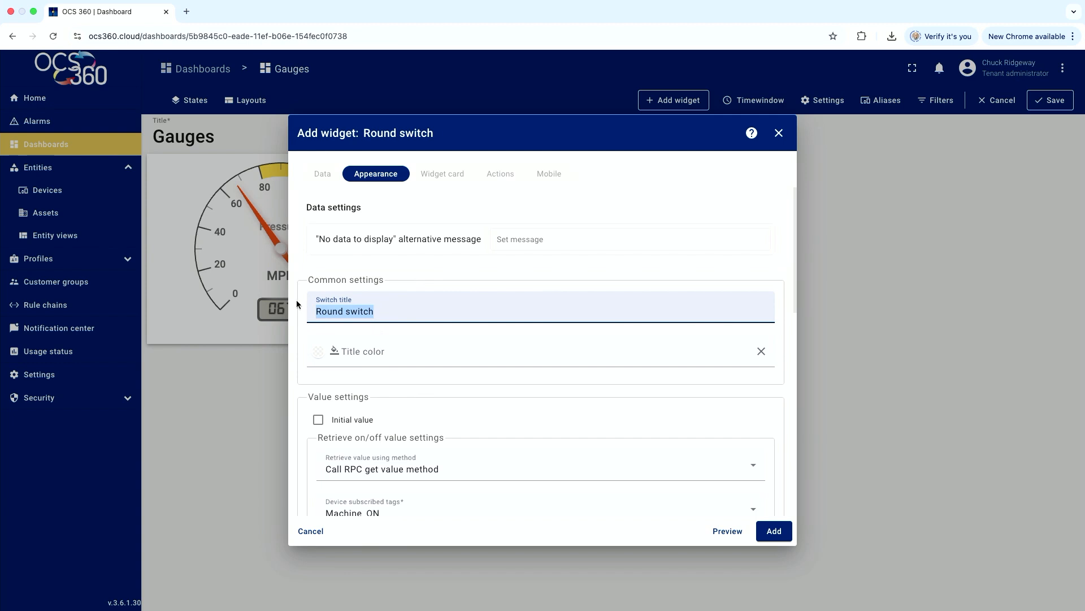
type("Machine ON")
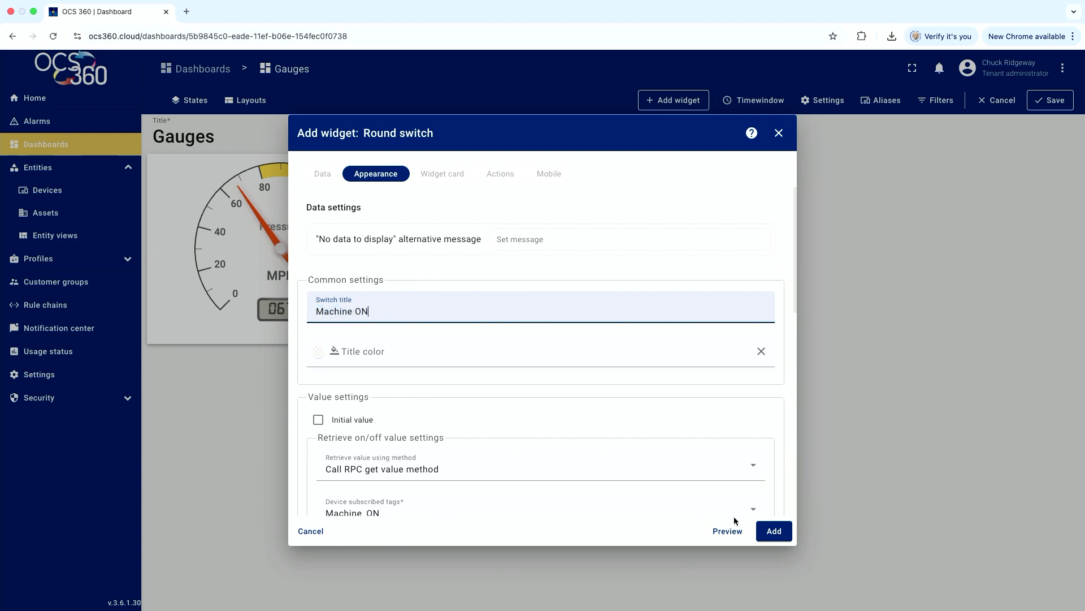
- Add the Machine ON switch to the Gauges dashboard and place it beside the Temperature gauge, sized to the gauge's height
left_click(772, 530)
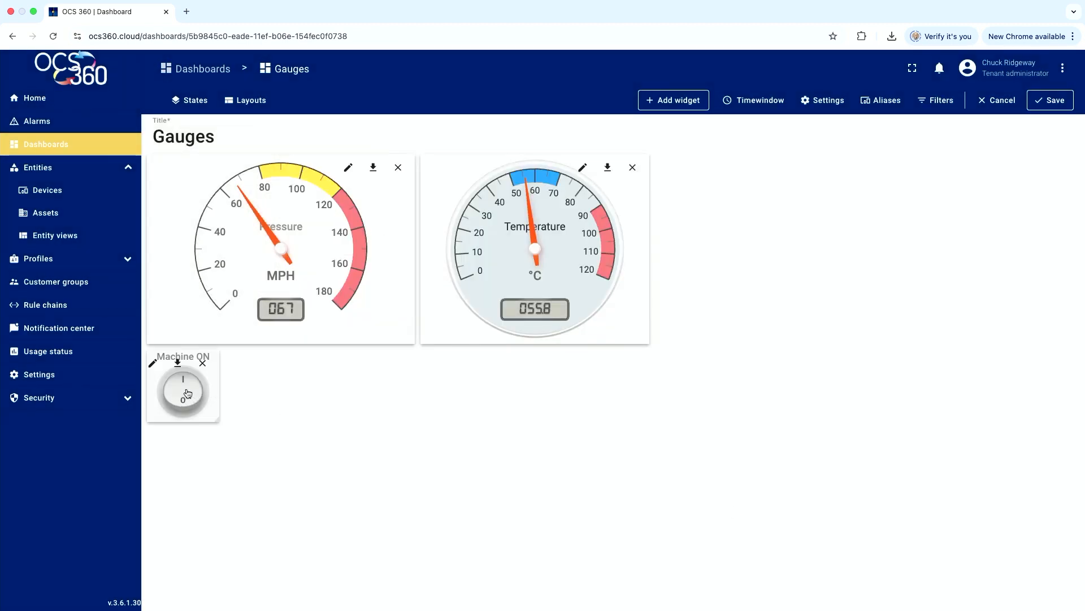
left_click_drag(187, 394, 854, 344)
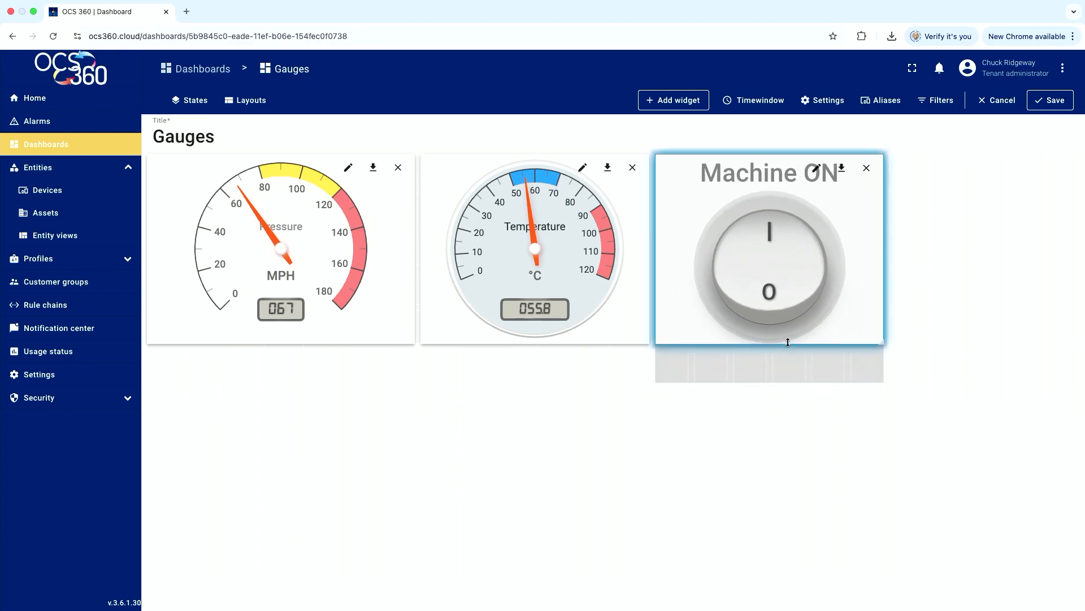
left_click_drag(883, 381, 829, 336)
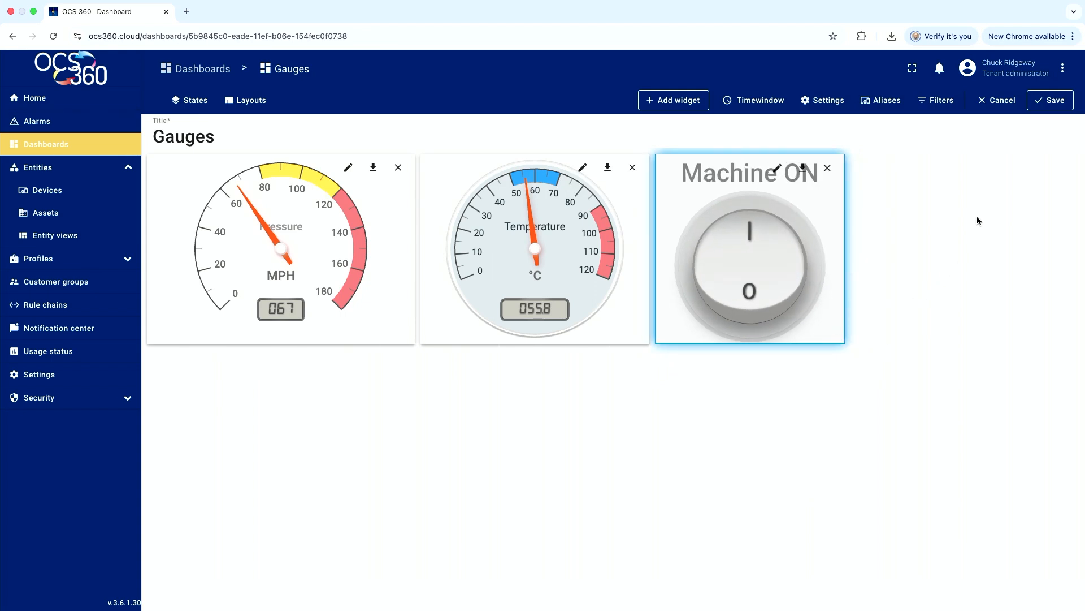
- Save the Gauges dashboard and test the Machine ON switch by toggling it and then toggling it back
left_click(1053, 100)
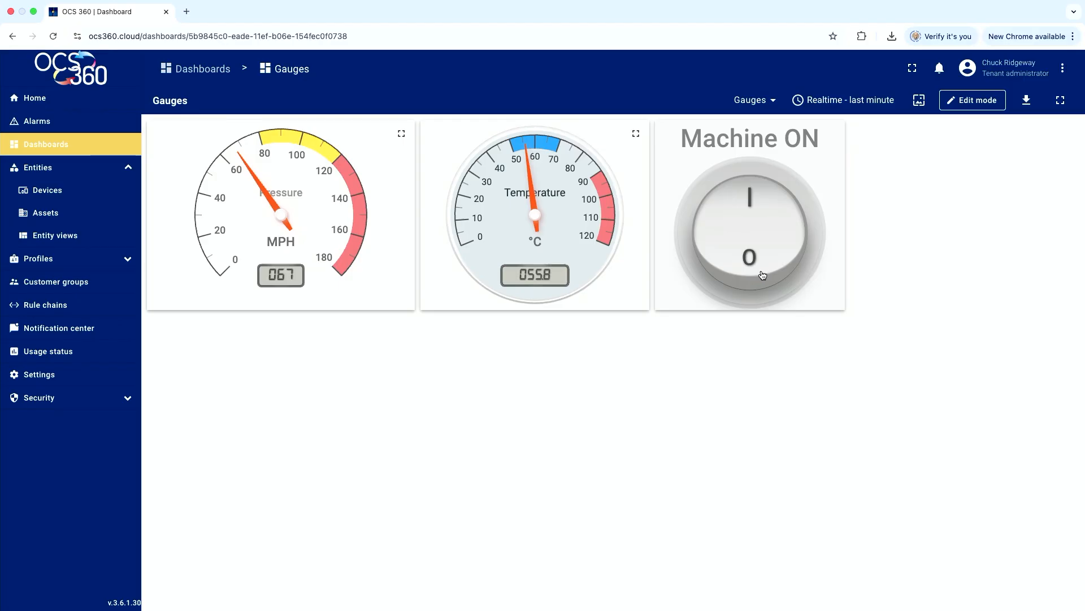
left_click(762, 275)
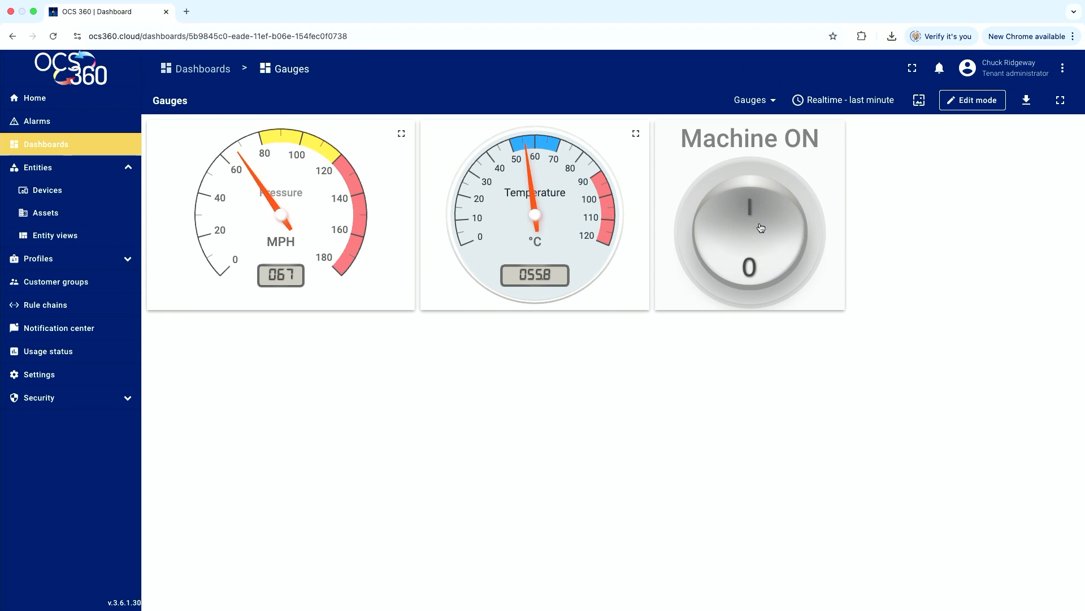
left_click(756, 194)
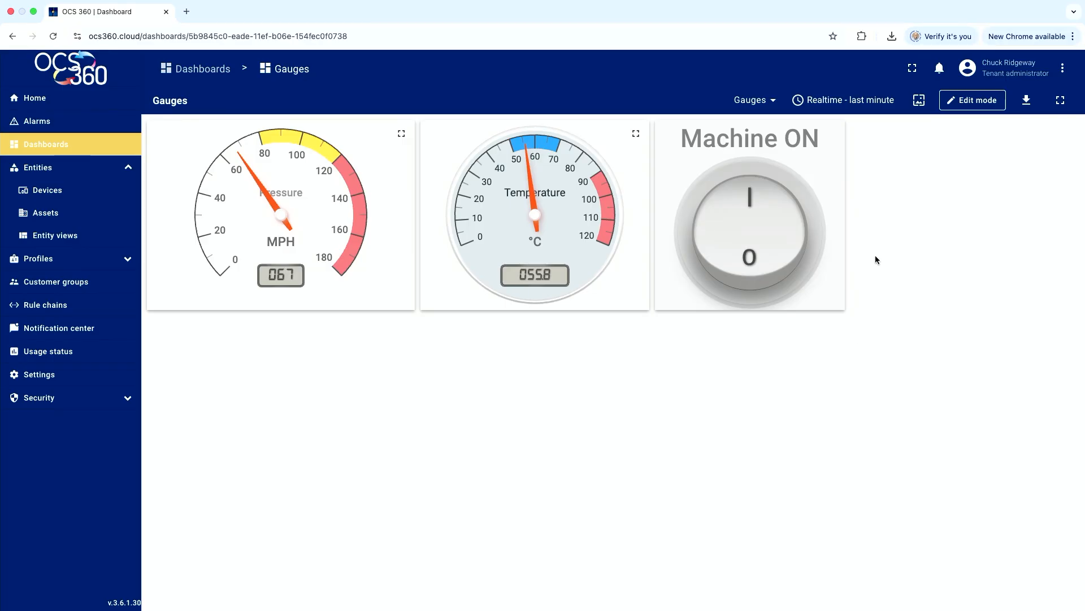
- Start a Knob Control widget from the Control widgets bundle on the Gauges dashboard, with EpoxyMatic as its target device
left_click(970, 101)
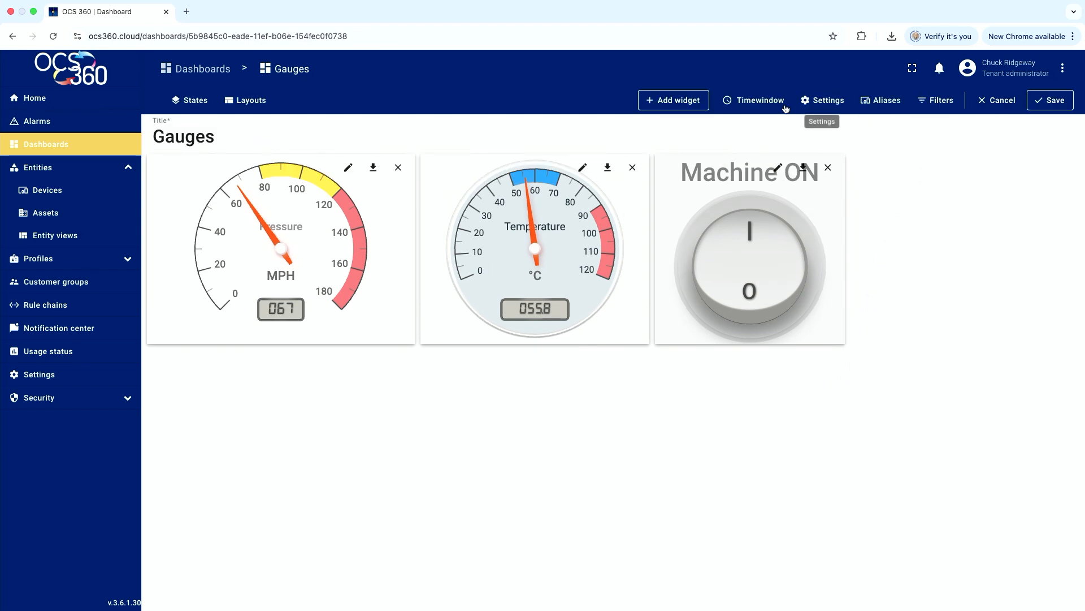
left_click(685, 103)
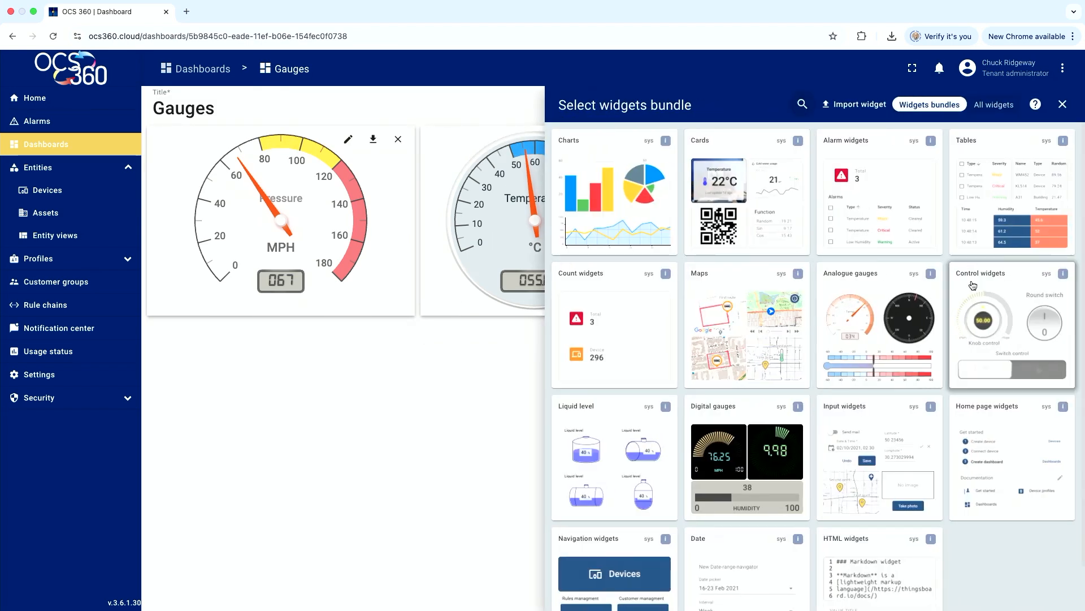
left_click(997, 283)
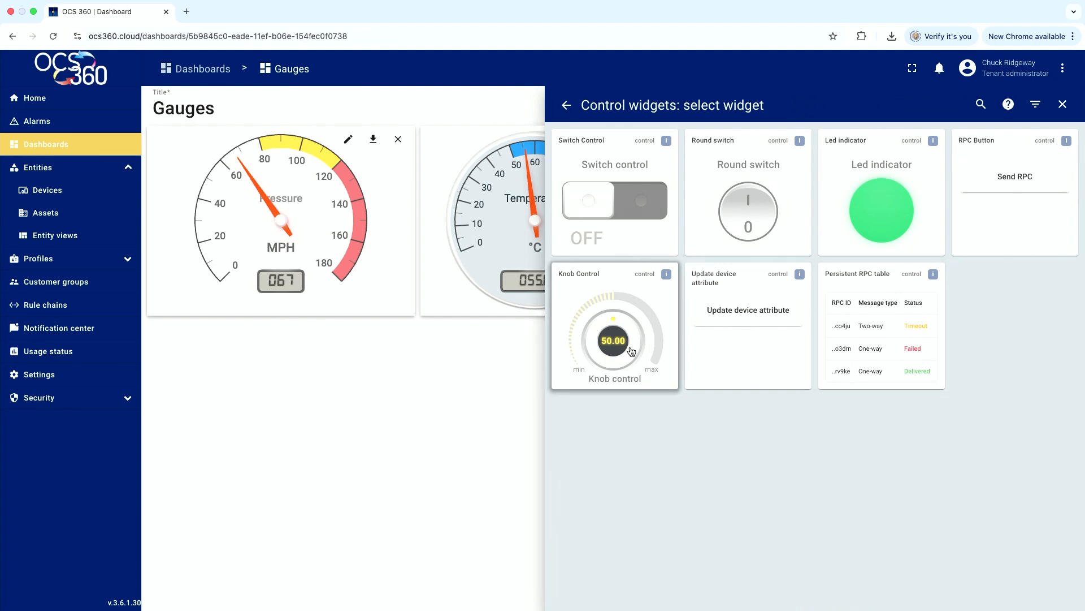
left_click(631, 352)
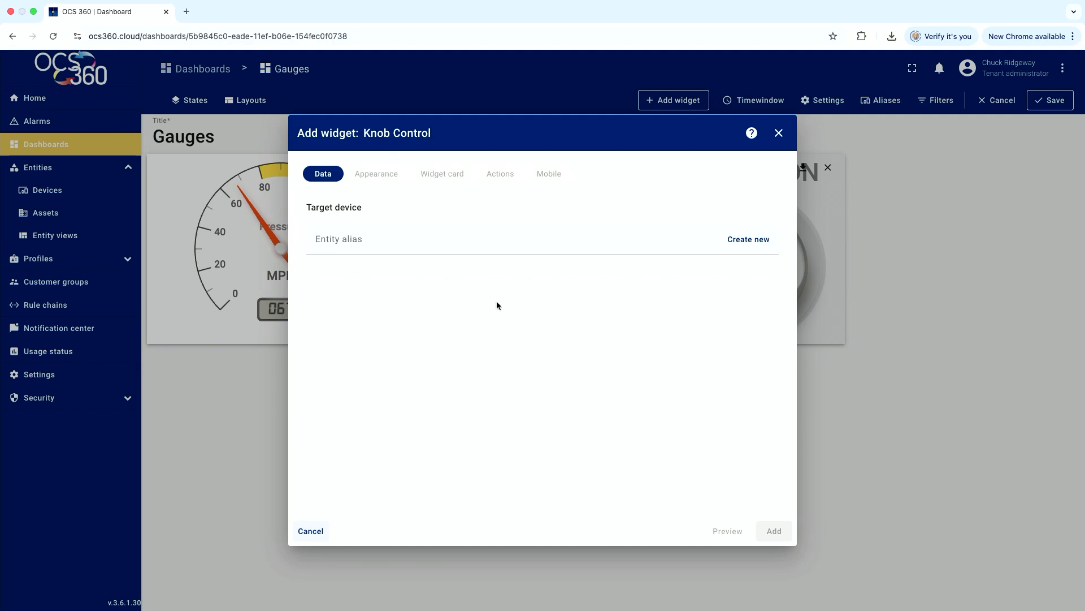
left_click(349, 246)
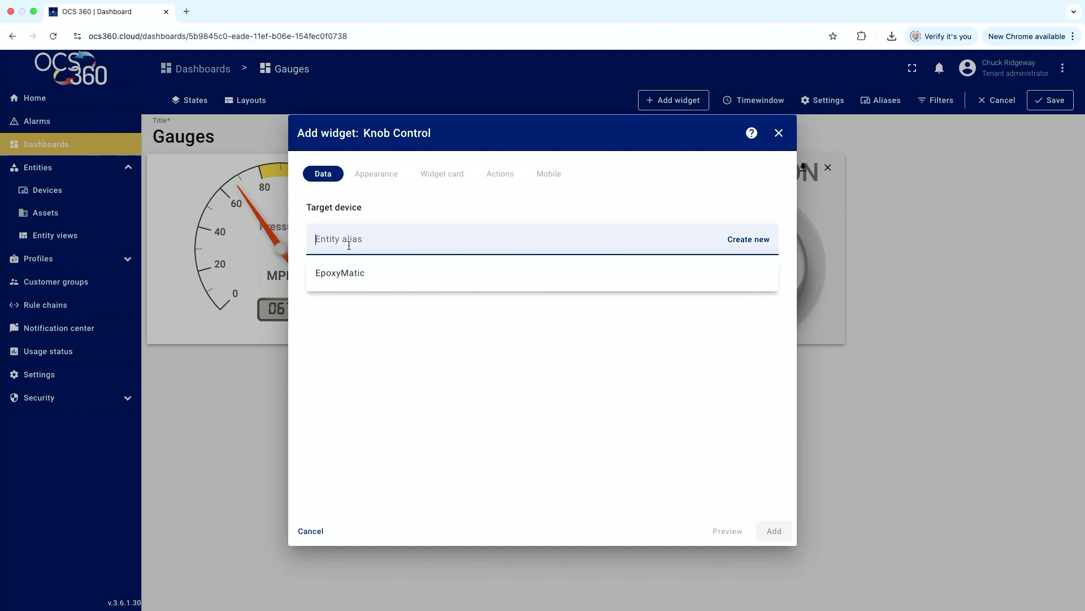
left_click(344, 283)
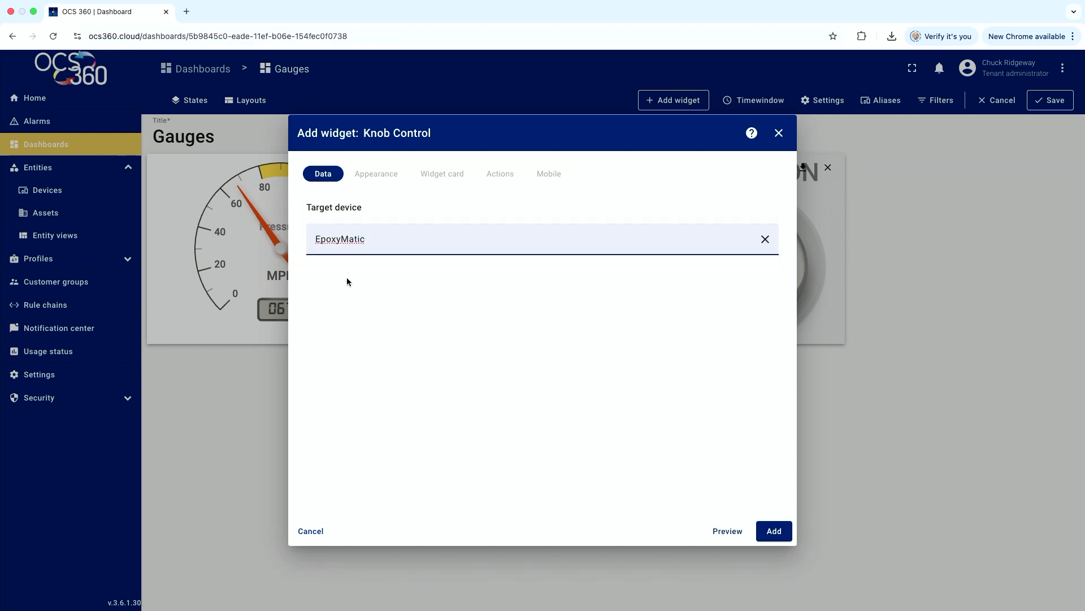
- Select Temp_Setpoint as the knob's device subscribed tag and set its initial value to 59 and maximum value to 150
left_click(378, 175)
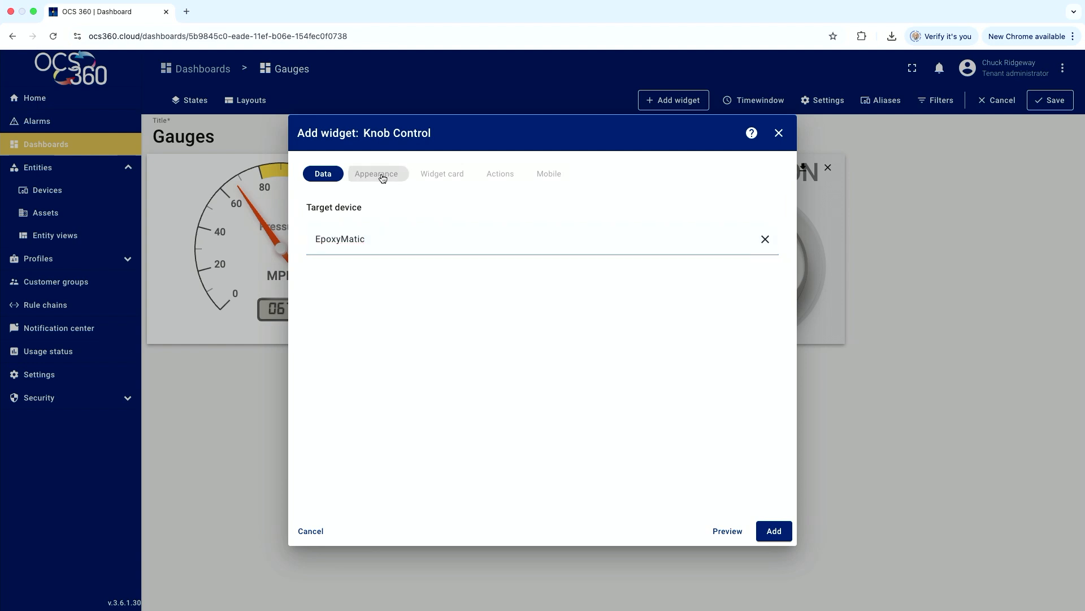
scroll(439, 369, "down", 3)
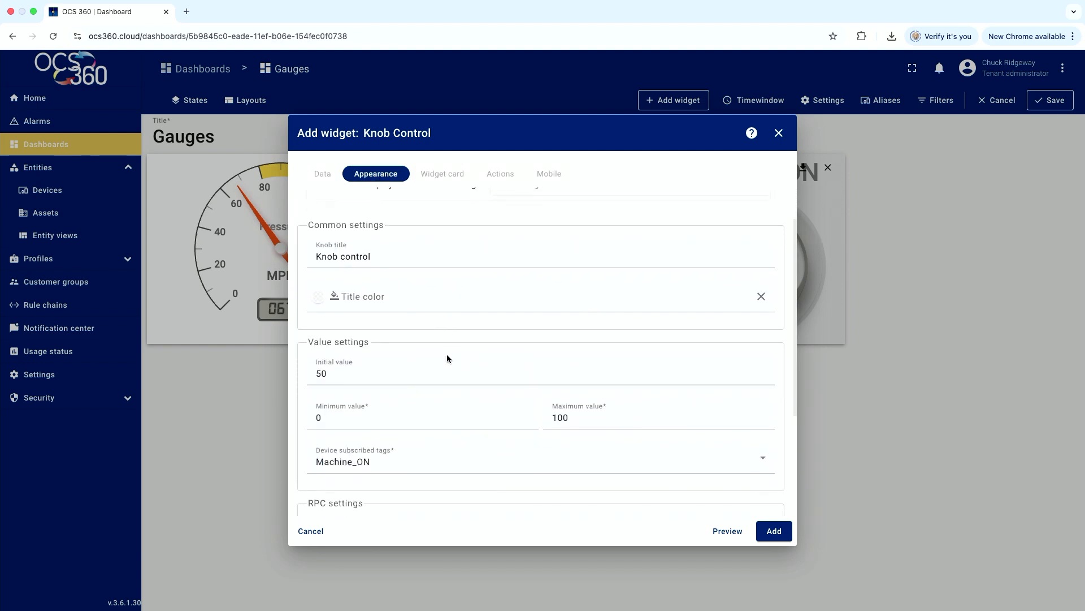
left_click(373, 446)
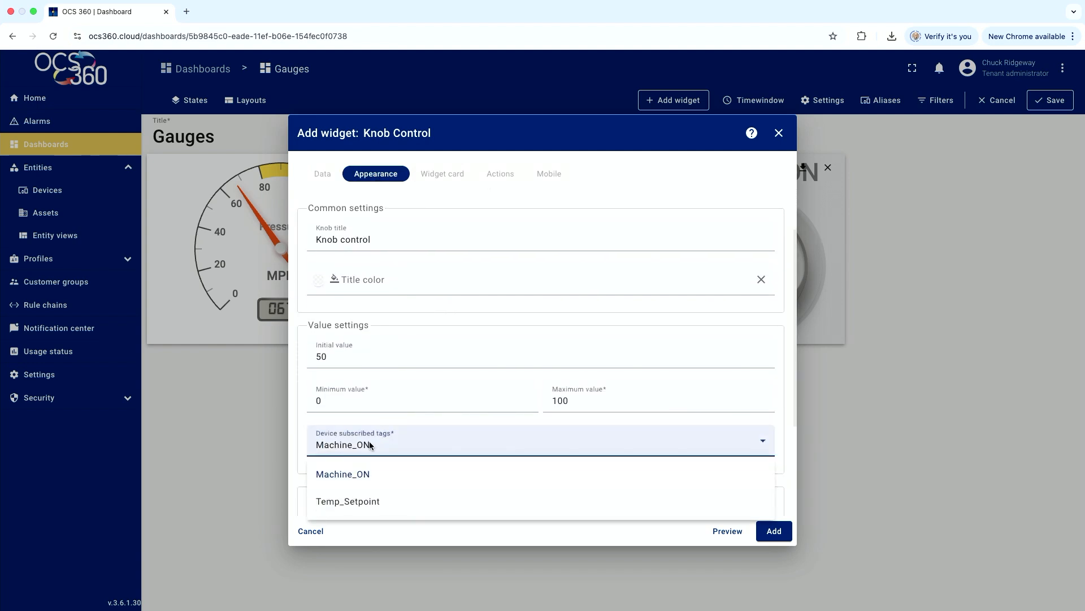
left_click(355, 503)
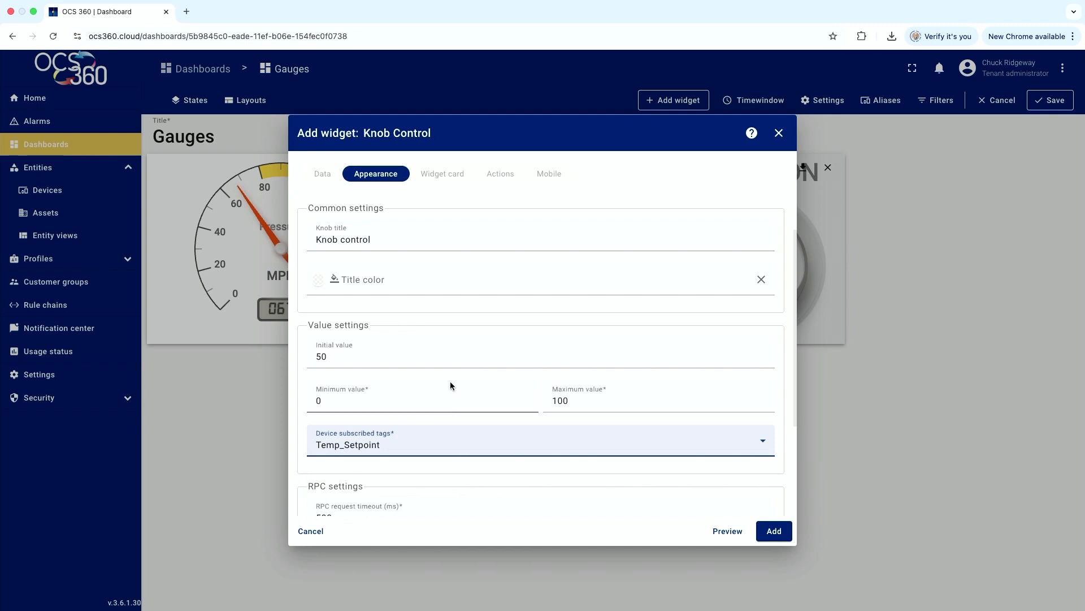
double_click(333, 357)
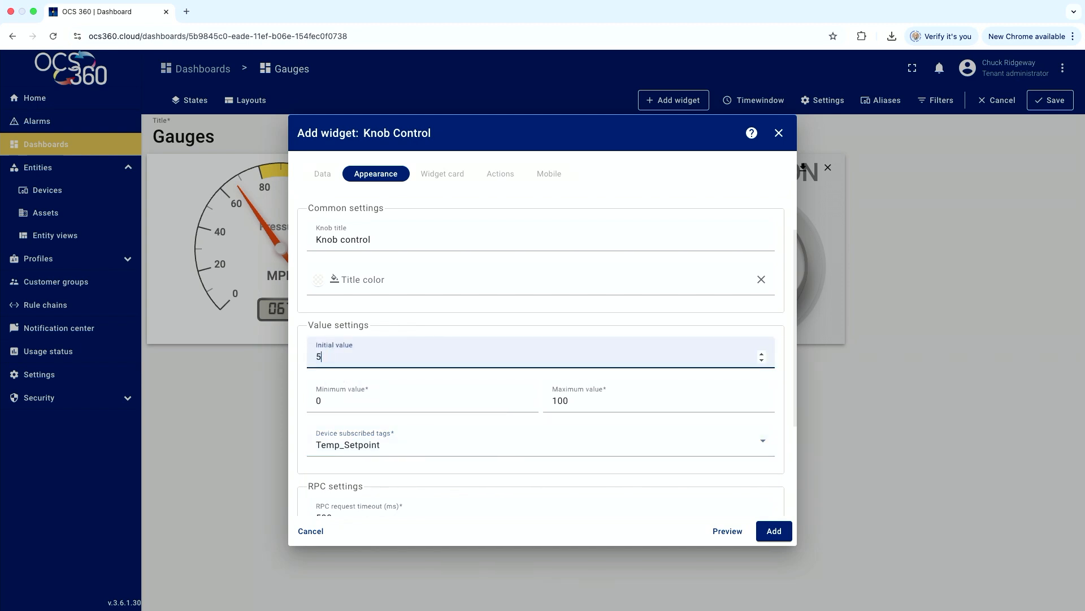
left_click(326, 401)
left_click_drag(327, 402, 291, 395)
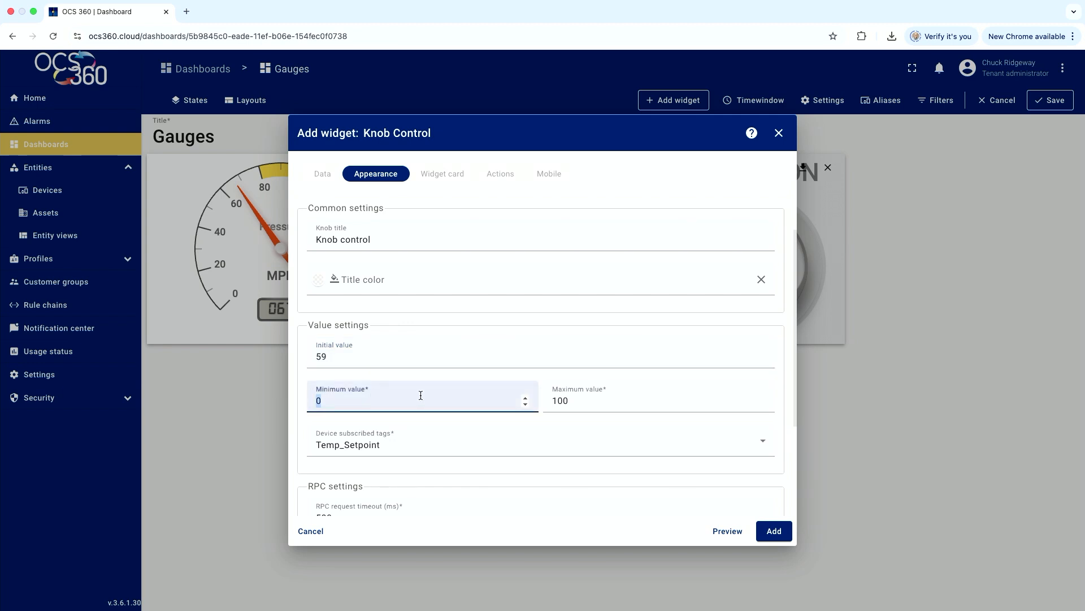
left_click_drag(571, 402, 550, 401)
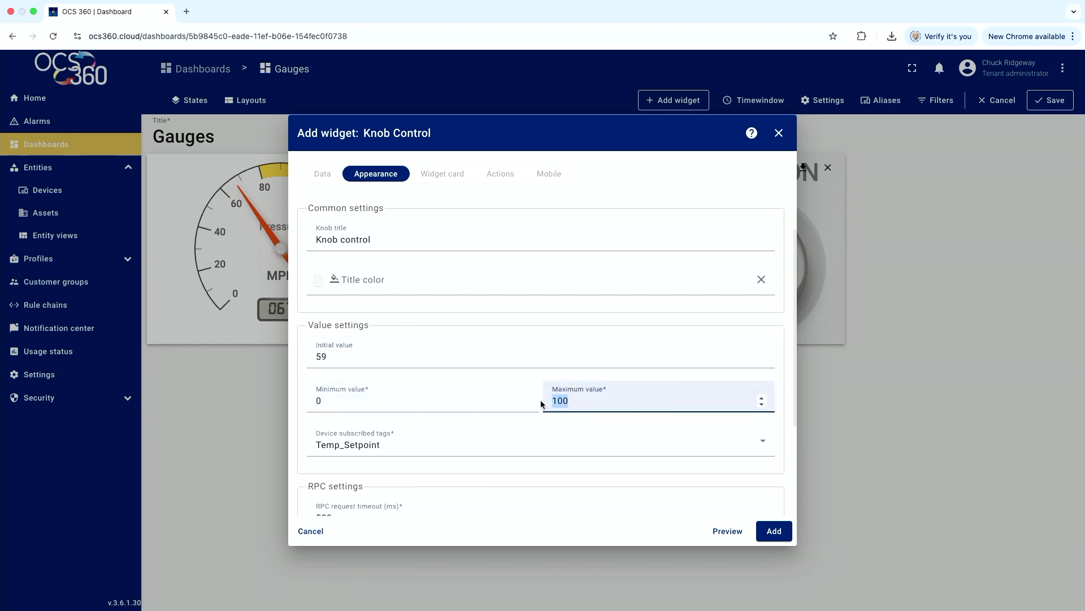
type("150")
- Set the knob title to Temp Setpoint
scroll(517, 400, "up", 1)
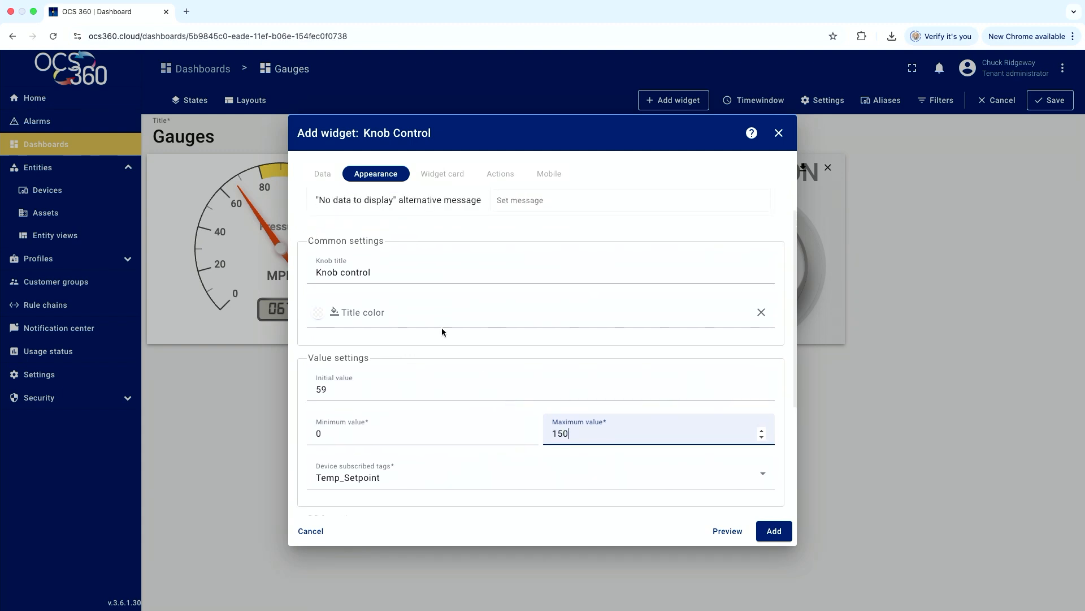
left_click_drag(373, 274, 306, 271)
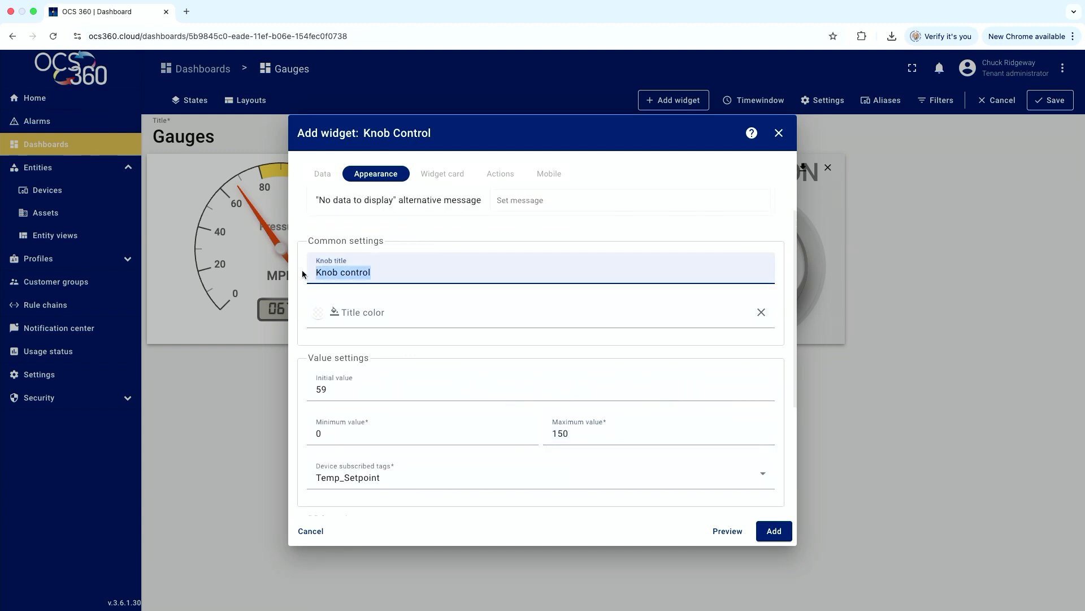
type("Temperature S")
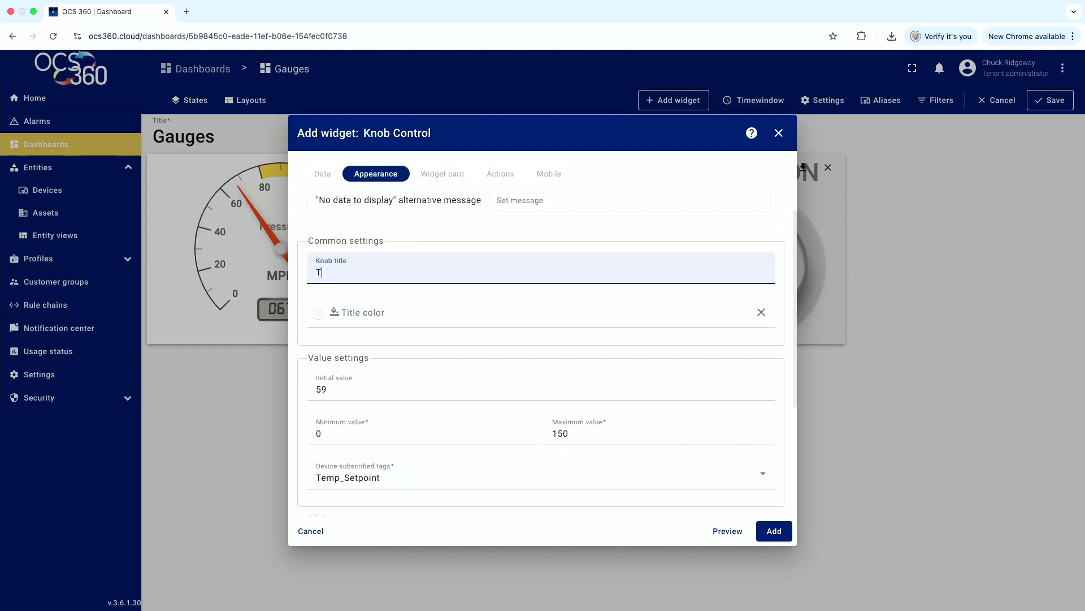
key("BackSpace")
key("BackSpace")
key("BackSpace")
key("BackSpace")
key("BackSpace")
key("BackSpace")
key("BackSpace")
key("BackSpace")
key("BackSpace")
type("Setpoint")
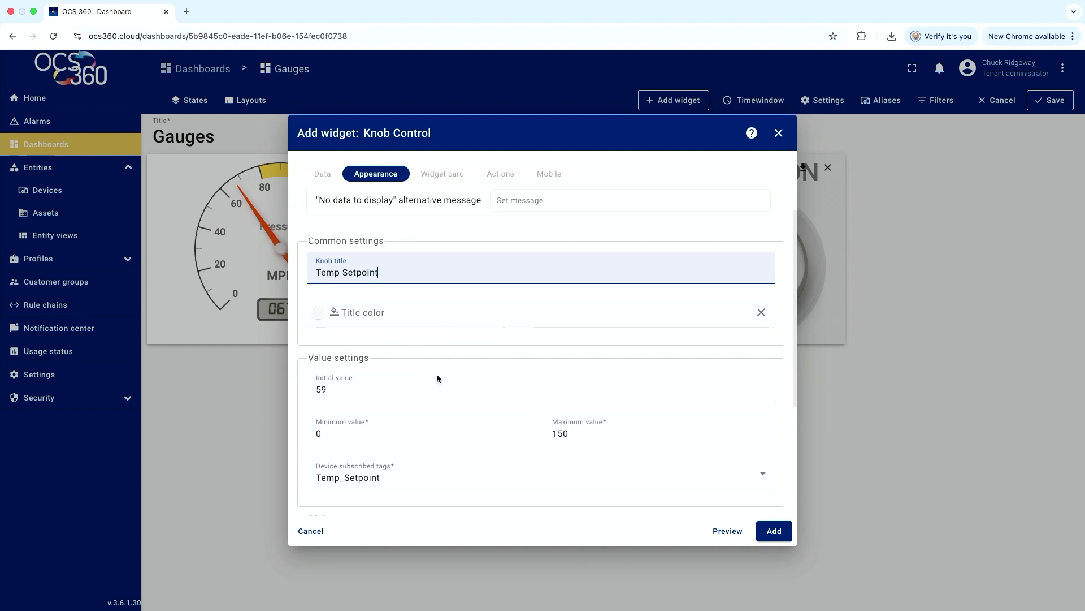
- Add the Temp Setpoint knob to the Gauges dashboard, place it directly below the Temperature gauge and enlarge it beyond the gauge's width
left_click(774, 531)
left_click(289, 465)
left_click_drag(289, 462, 556, 457)
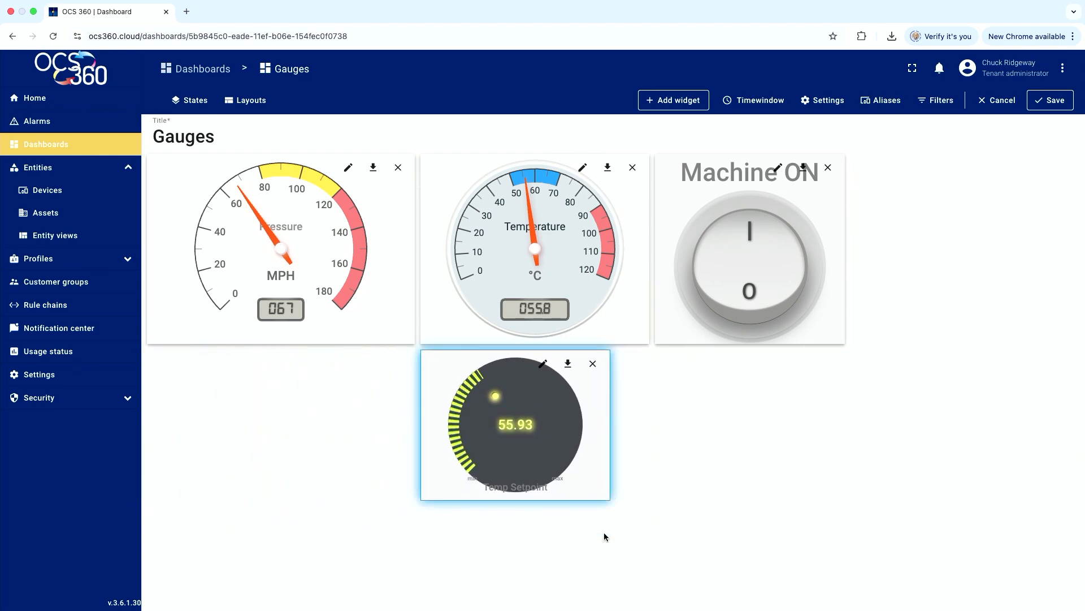
left_click_drag(611, 497, 706, 582)
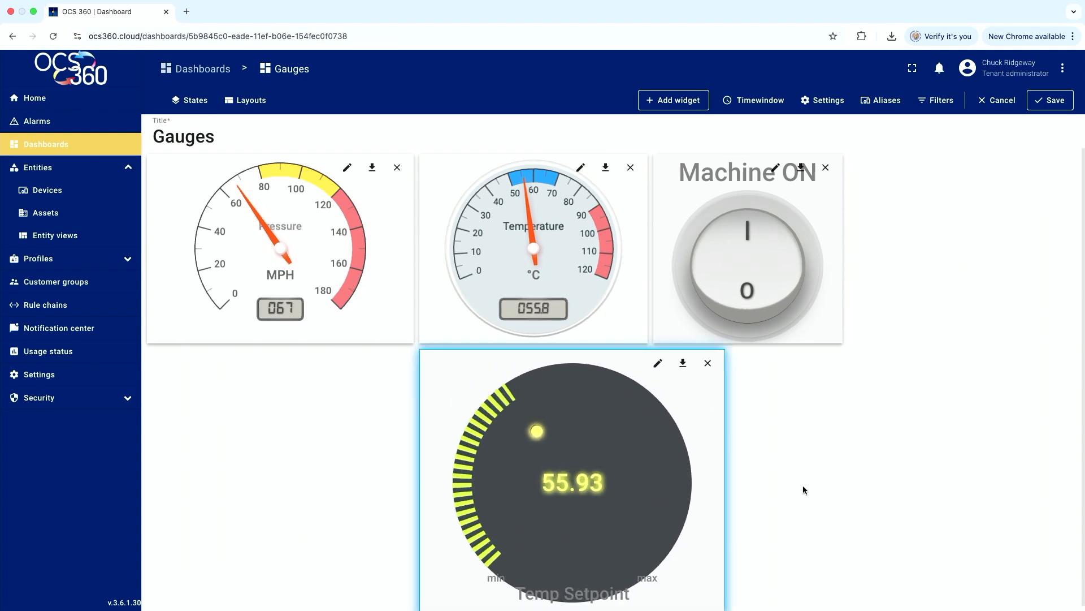
- Save the Gauges dashboard and test the Temp Setpoint knob by turning it down to about 48 and up to about 59
left_click(1051, 102)
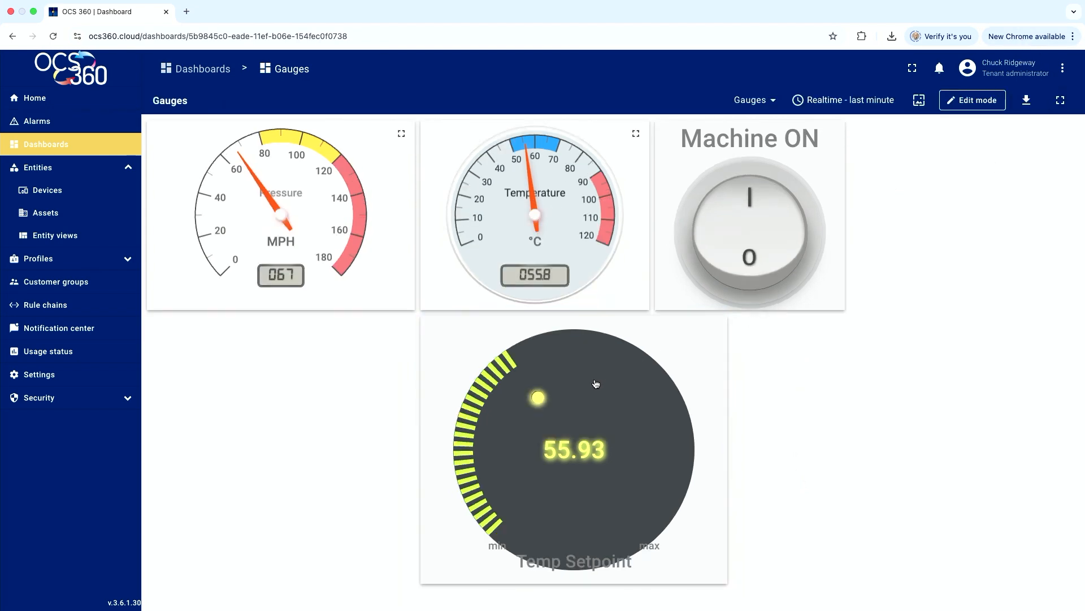
left_click_drag(538, 398, 532, 416)
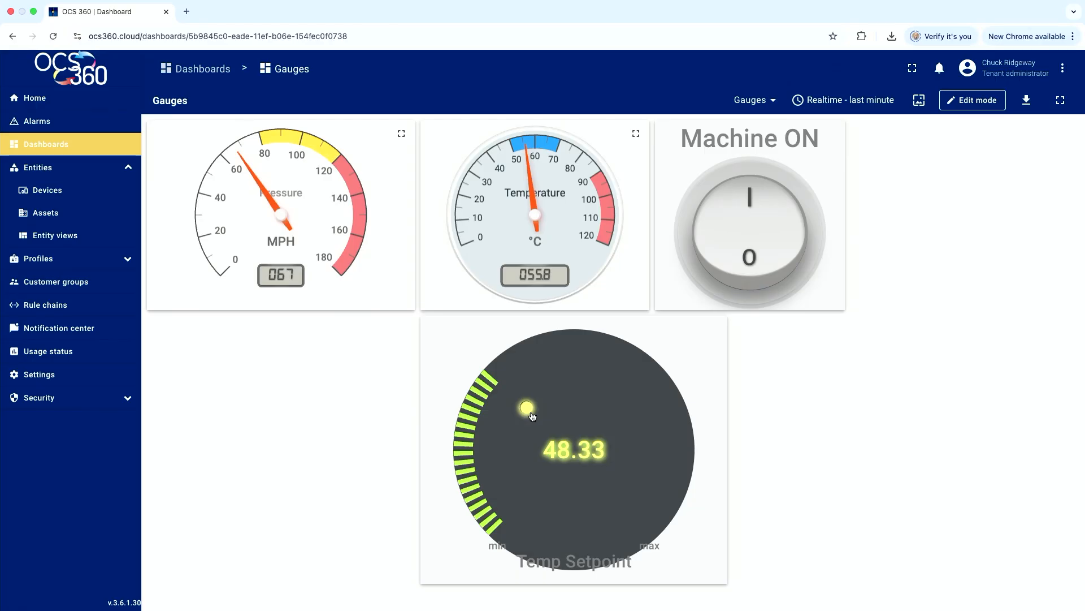
left_click_drag(532, 417, 553, 409)
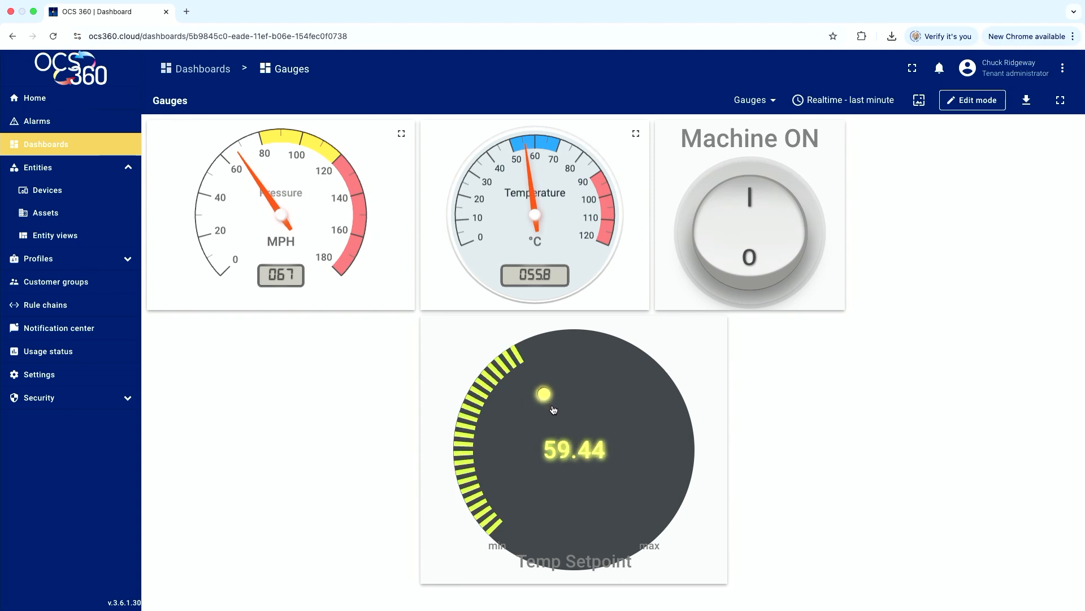